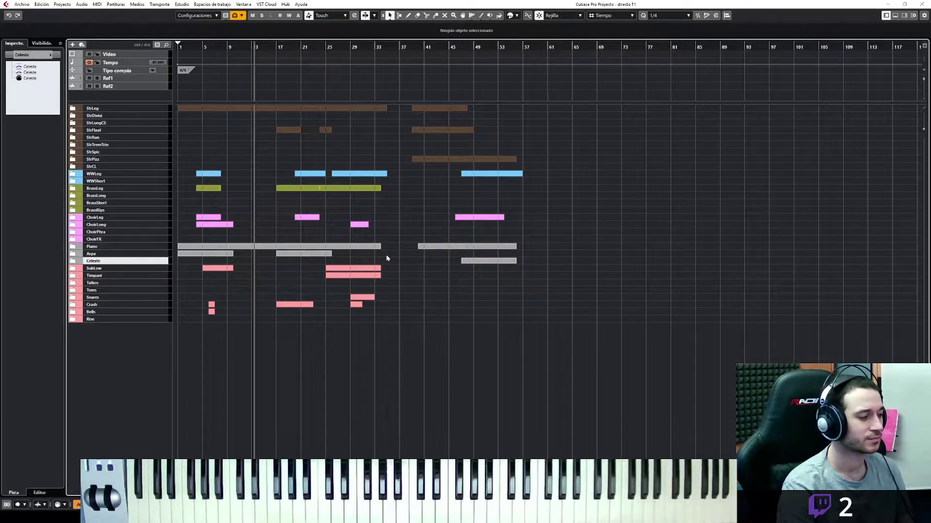
# Step: Expand the Arpa folder, arm the Harp track and insert its retrospective recording as a linear recording at bar 16
pyautogui.click(72, 255)
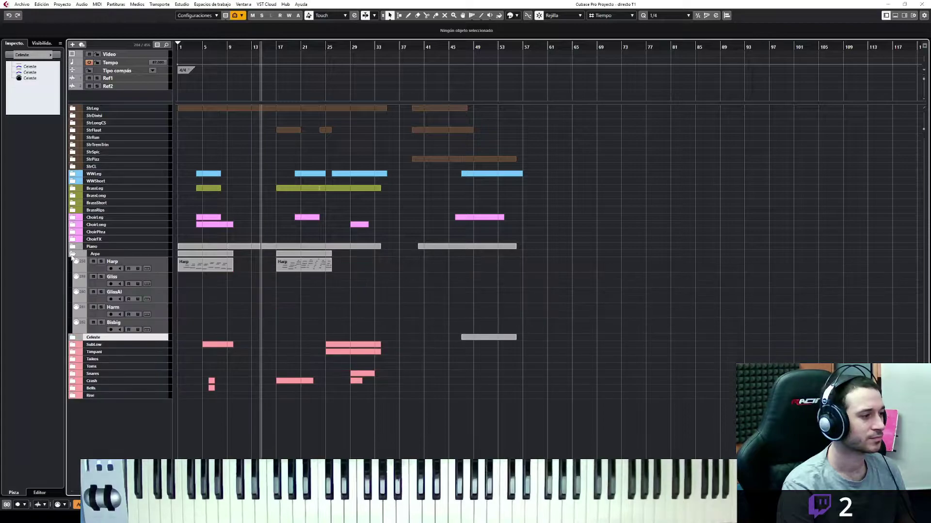
pyautogui.click(153, 269)
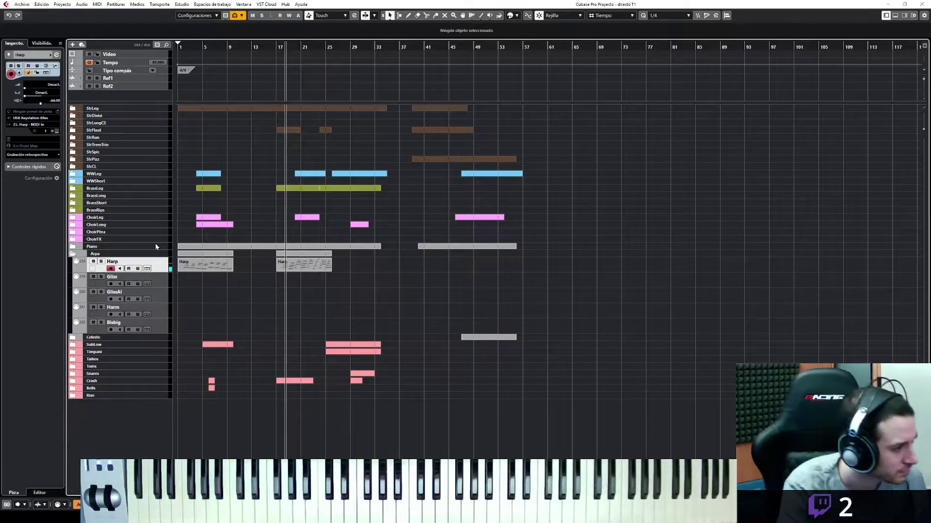
pyautogui.press('space')
pyautogui.click(39, 156)
pyautogui.click(34, 160)
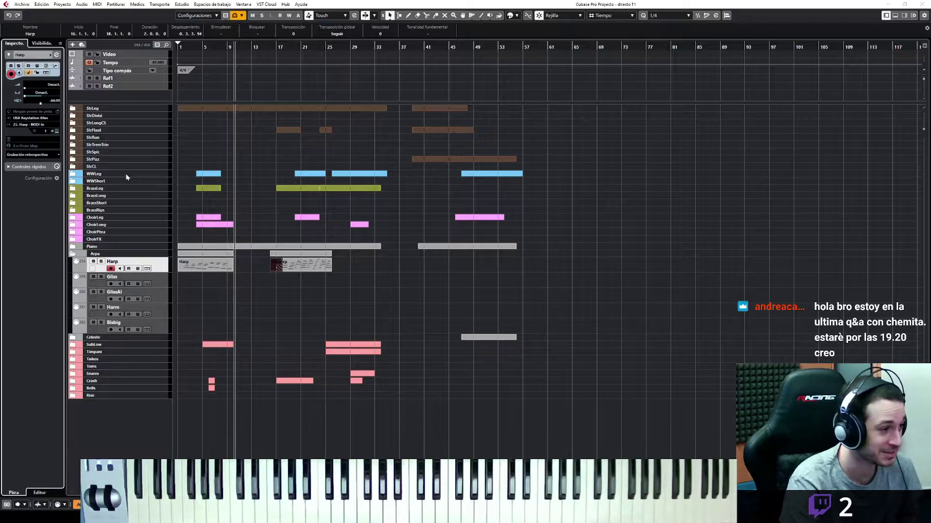
# Step: Inspect the new Harp notes around bar 17 in the key editor with all of them selected, and close the editor
pyautogui.hotkey('ctrl', 'e')
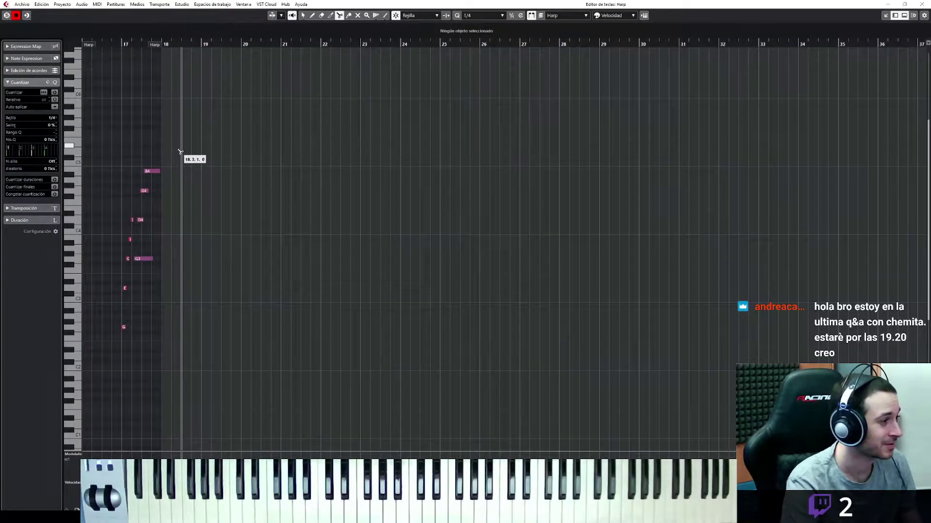
pyautogui.press('1')
pyautogui.moveTo(181, 142); pyautogui.dragTo(99, 342)
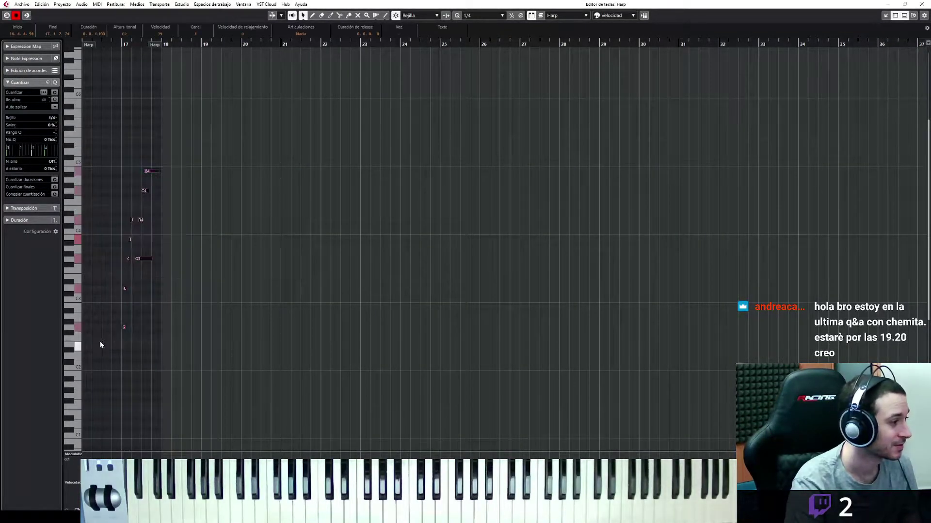
pyautogui.press('h')
pyautogui.press('h')
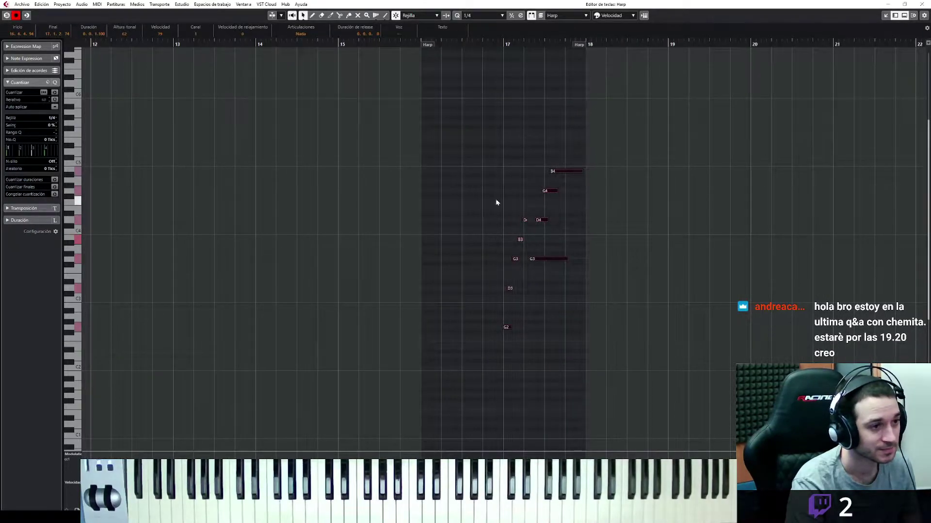
pyautogui.click(458, 43)
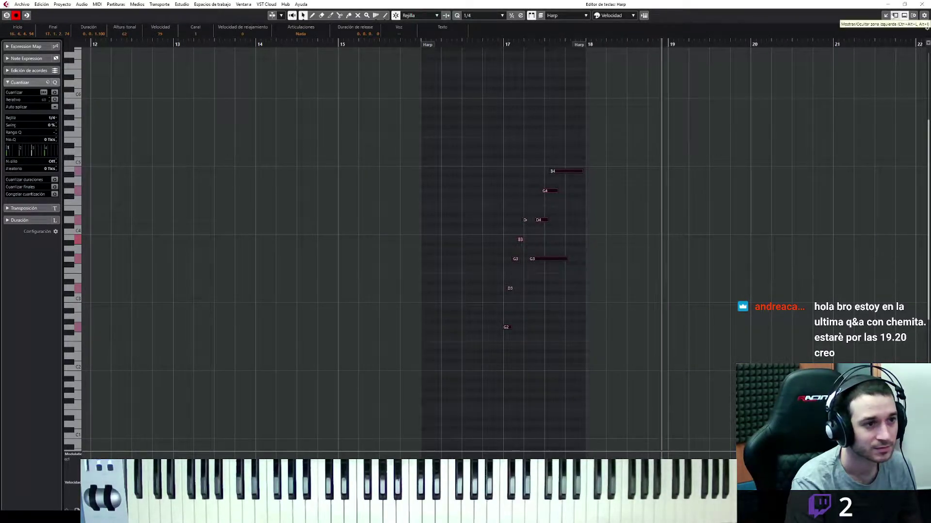
pyautogui.click(886, 16)
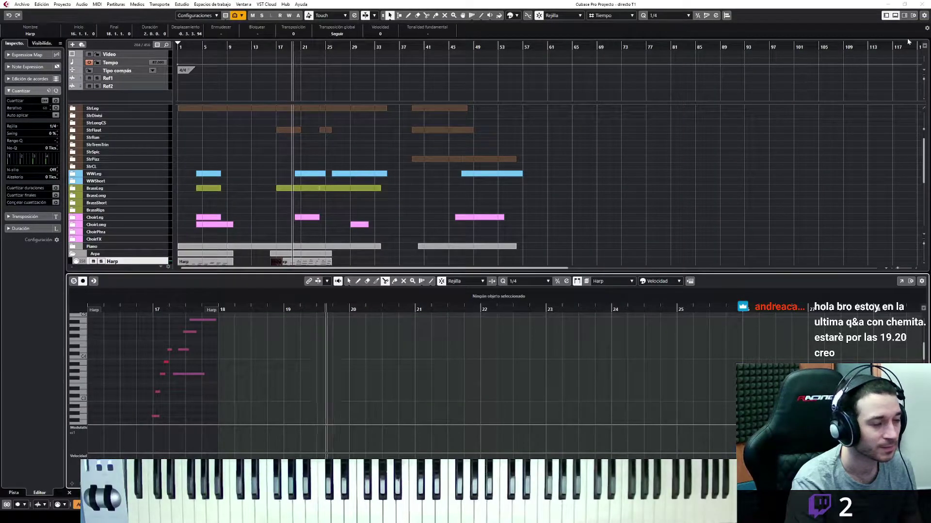
pyautogui.click(896, 15)
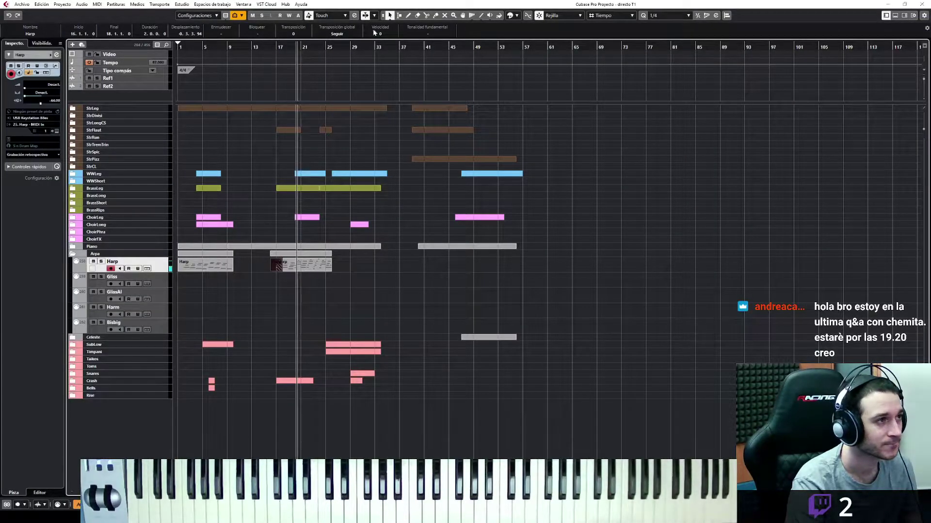
# Step: Glue the new Harp part at bar 16 to the adjoining Harp part and play back from about bar 19
pyautogui.click(436, 16)
pyautogui.click(277, 265)
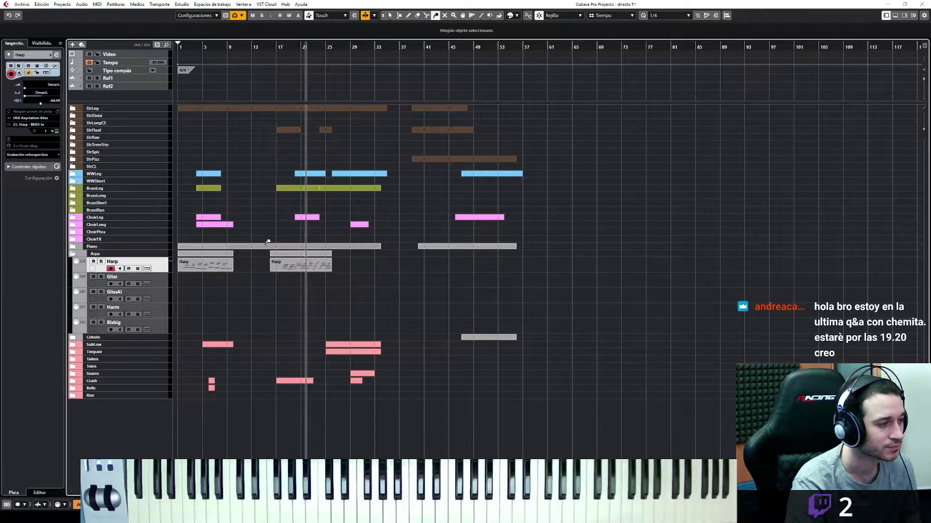
pyautogui.press('space')
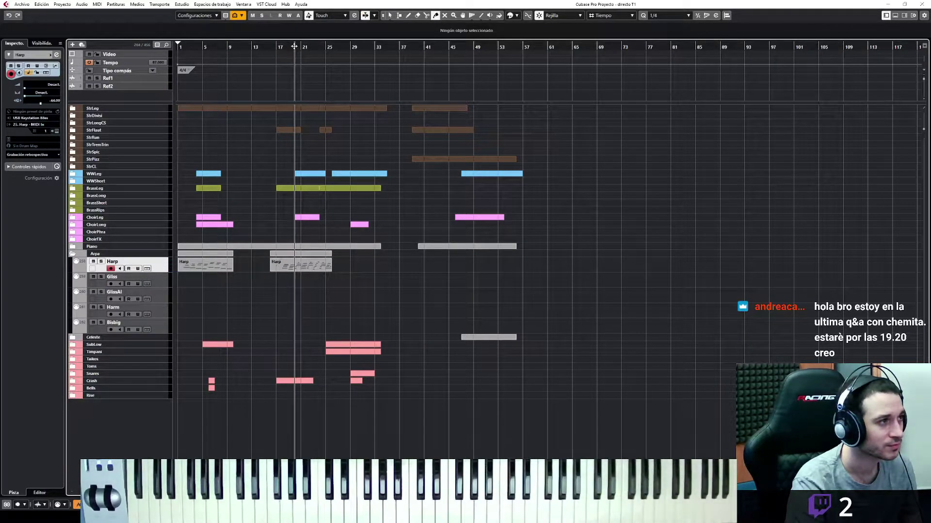
pyautogui.press('1')
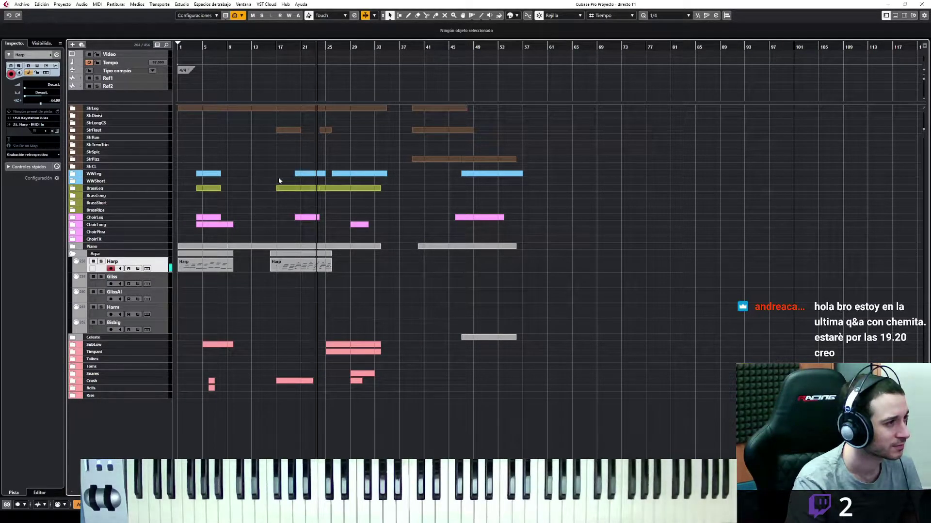
pyautogui.click(293, 55)
pyautogui.click(292, 52)
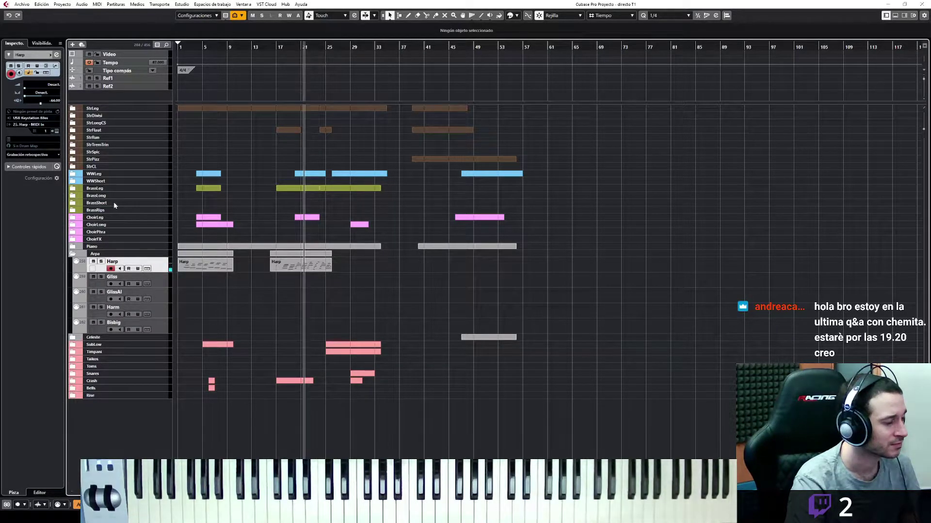
# Step: Expand the Crash folder, insert the Cymbal track's retrospective recording as a linear recording, and check it in the key editor
pyautogui.click(72, 382)
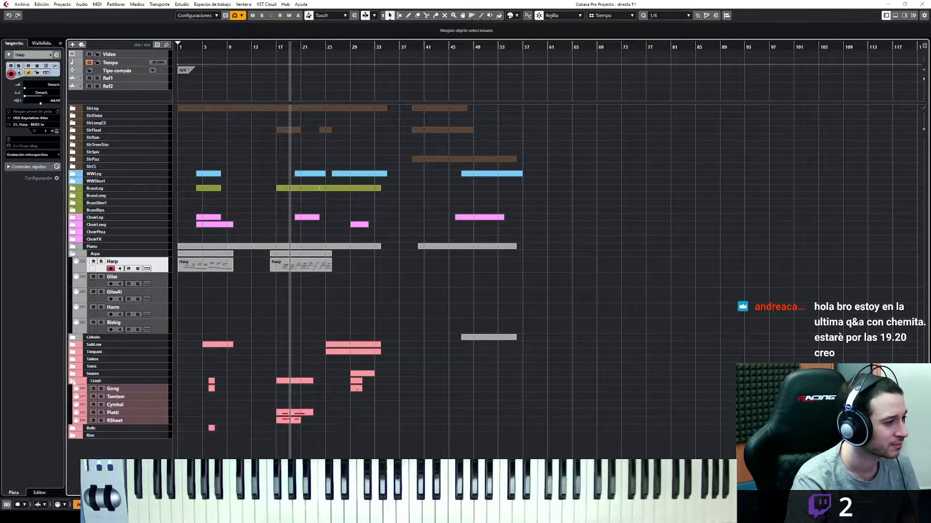
pyautogui.click(162, 405)
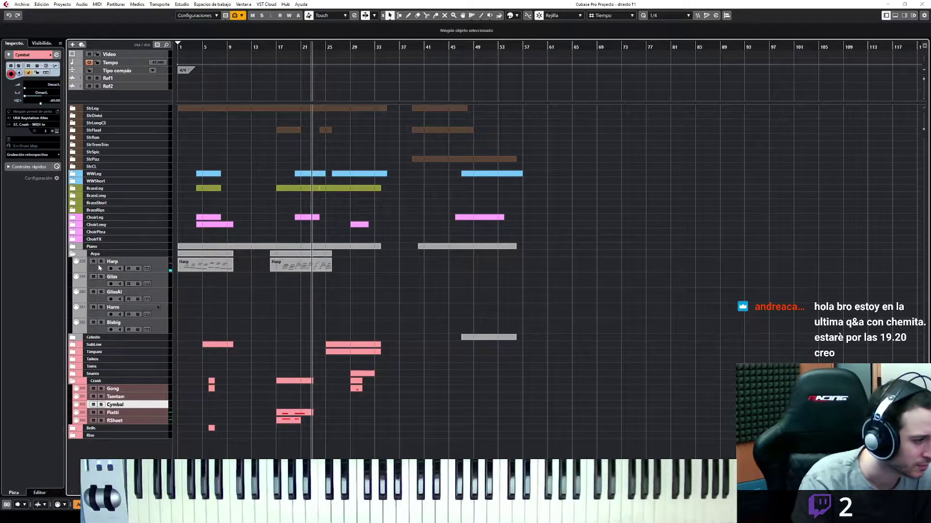
pyautogui.press('space')
pyautogui.click(17, 154)
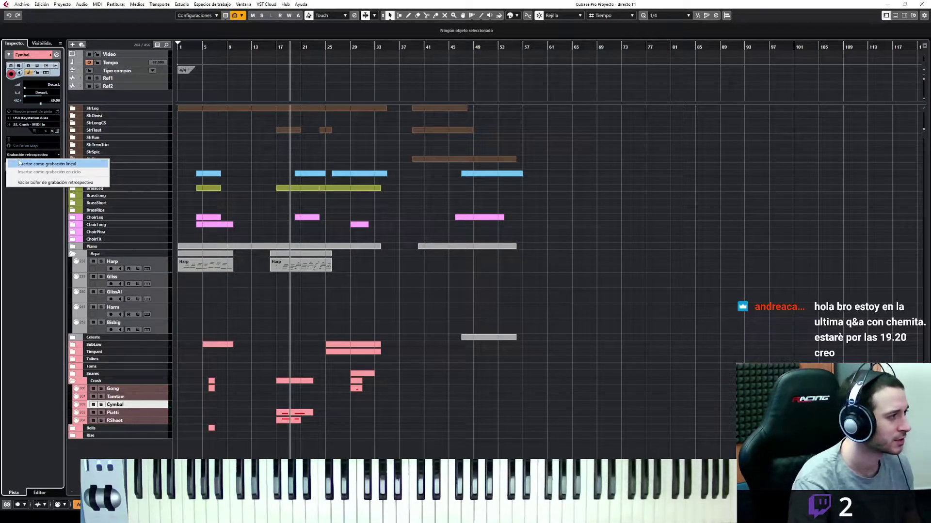
pyautogui.click(19, 163)
pyautogui.press('Return')
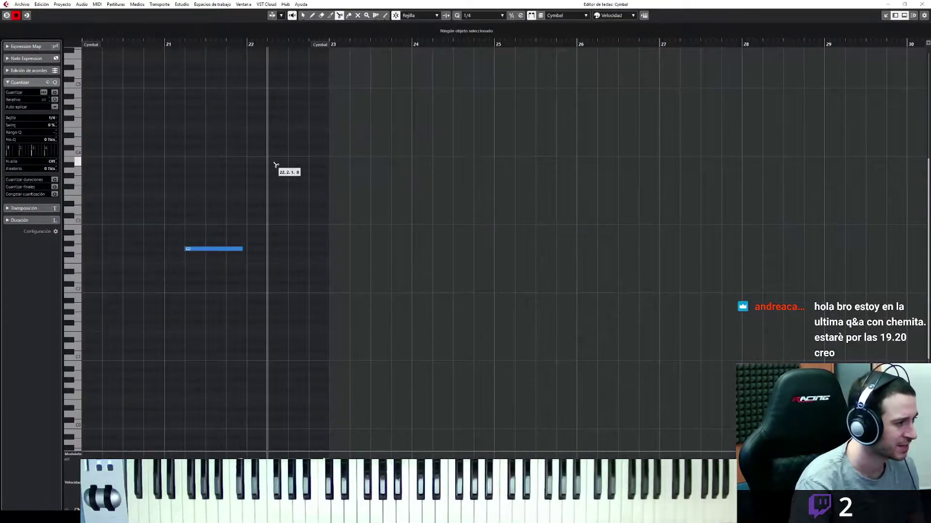
pyautogui.press('Return')
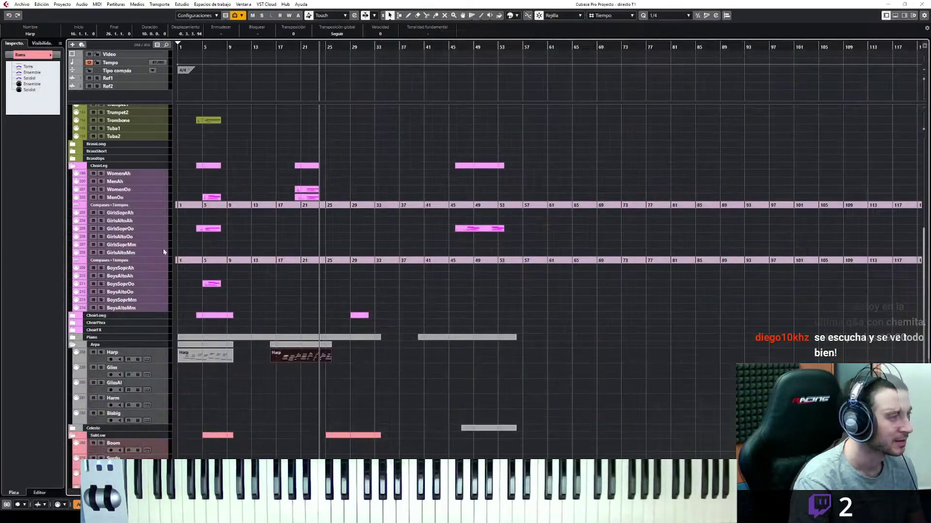
# Step: Collapse ChoirLeg, expand ChoirLong and insert the WomenIh track's retrospective recording as a linear recording at bar 24
pyautogui.click(73, 167)
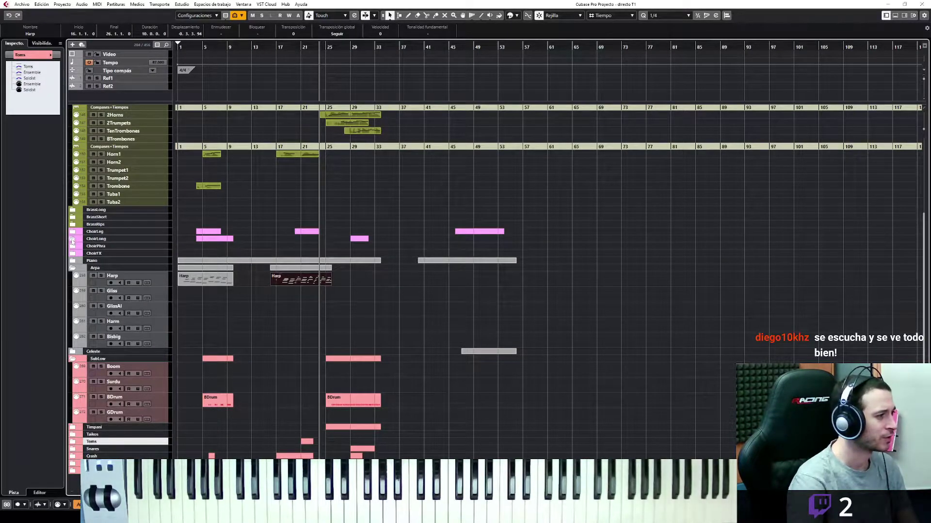
pyautogui.click(73, 239)
pyautogui.click(166, 251)
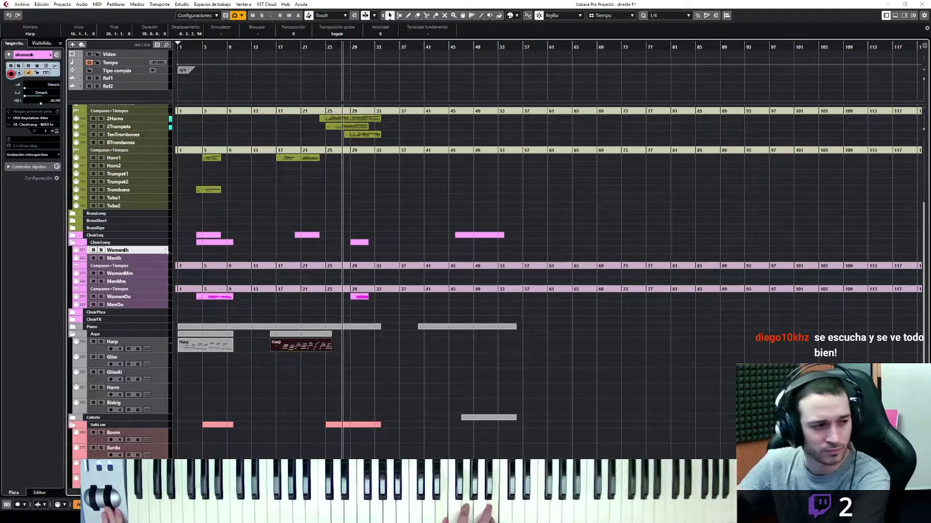
pyautogui.press('space')
pyautogui.click(26, 155)
pyautogui.click(28, 163)
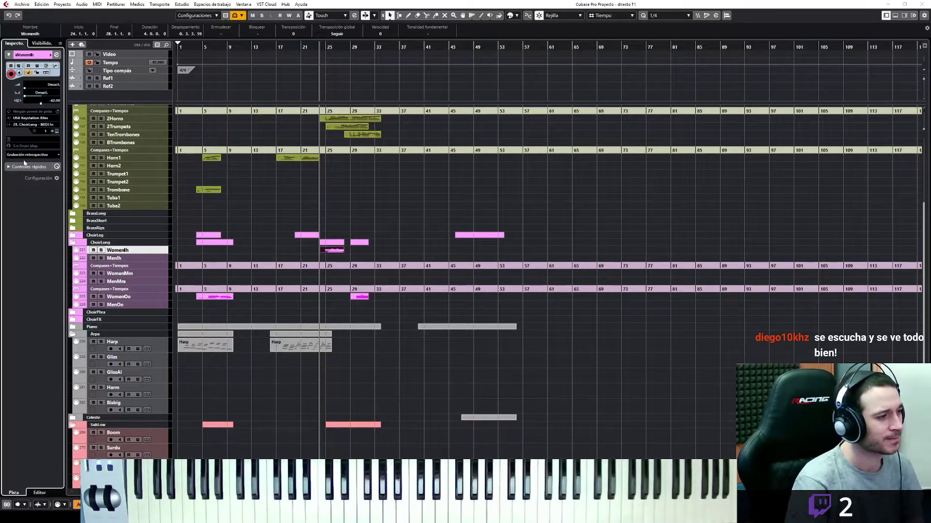
# Step: Inspect the new WomenIh chord notes in the key editor, selecting C4 and A3, and close the editor
pyautogui.press('Return')
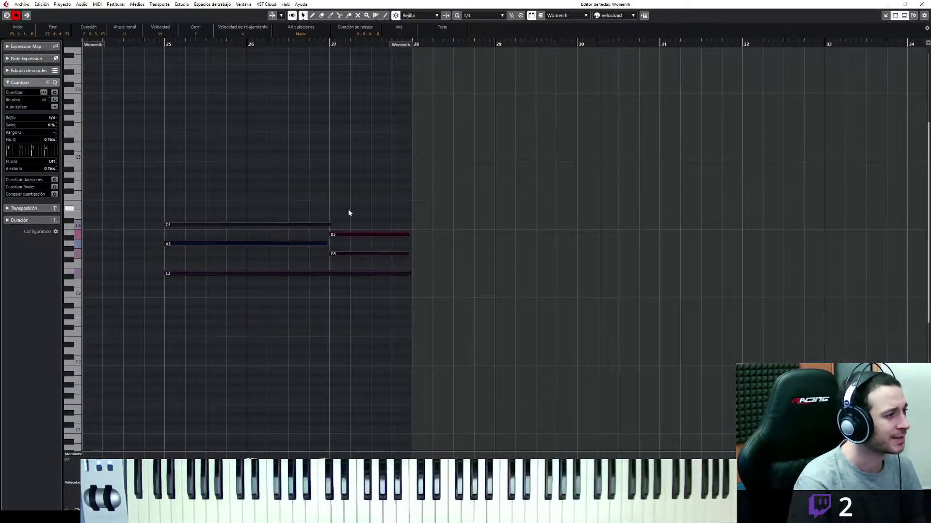
pyautogui.moveTo(312, 190); pyautogui.dragTo(284, 258)
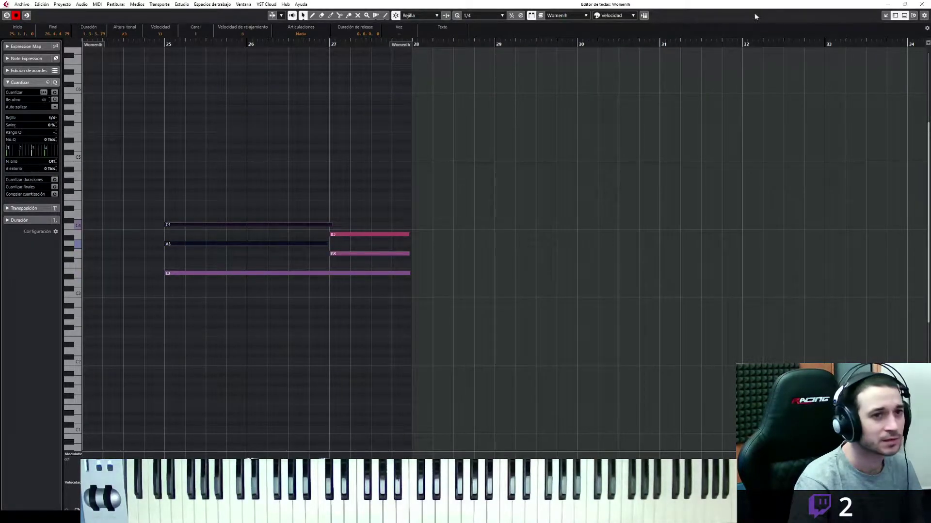
pyautogui.press('Return')
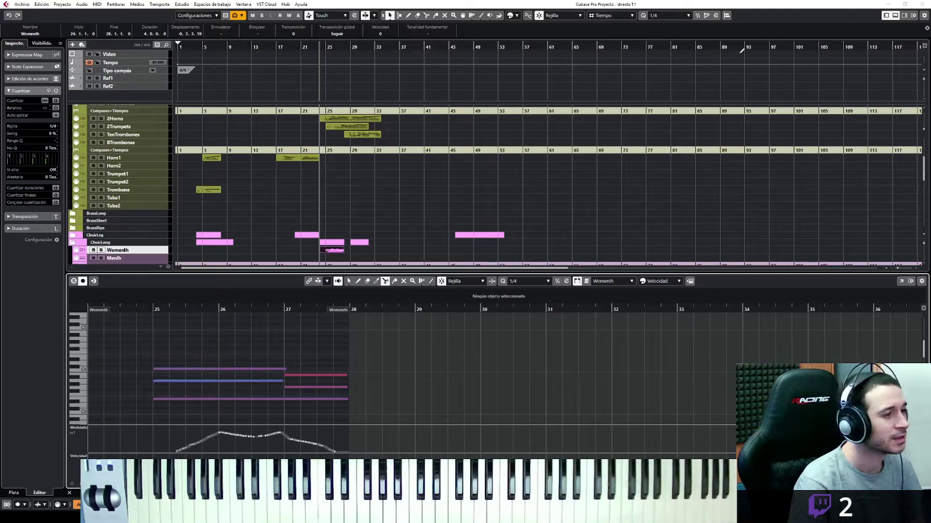
pyautogui.click(896, 16)
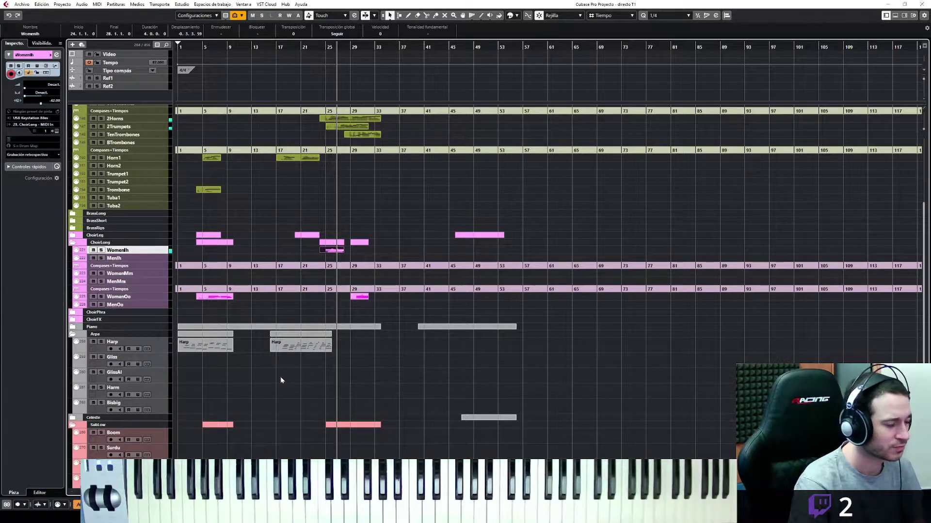
# Step: Select the Gong track in the Crash folder and insert its retrospective recording as a linear recording at bar 25
pyautogui.scroll(-3, 280, 377)
pyautogui.press('space')
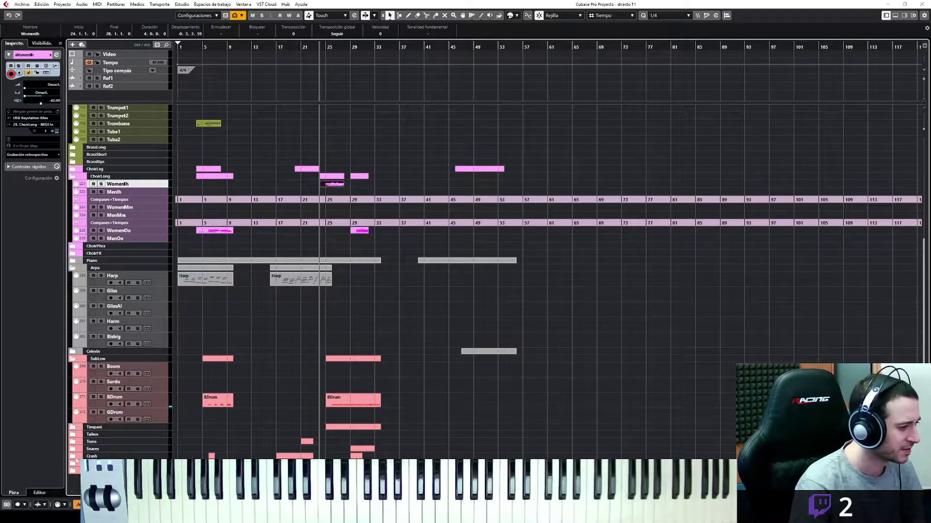
pyautogui.scroll(-2, 281, 439)
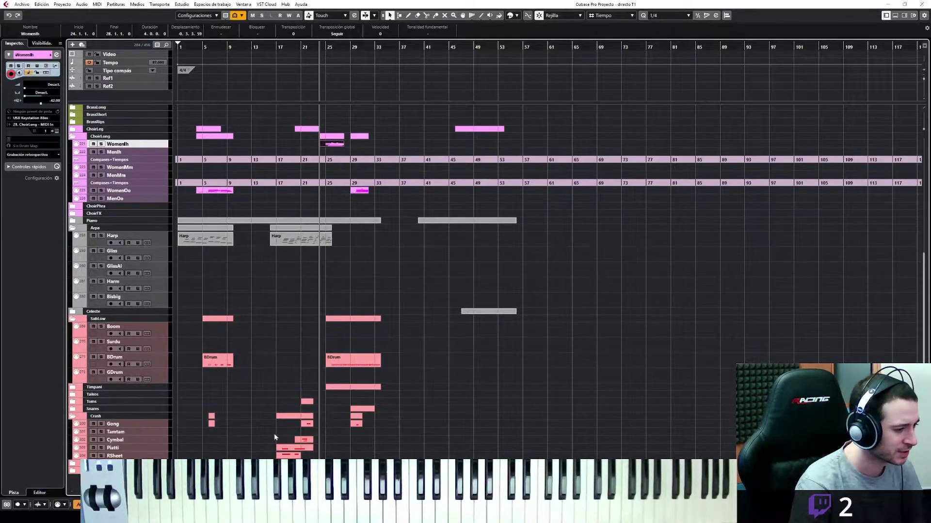
pyautogui.click(165, 428)
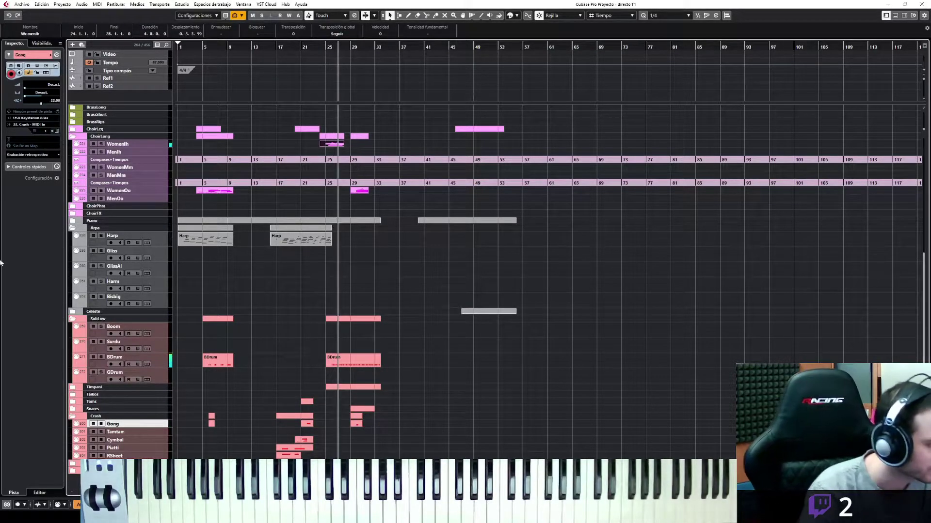
pyautogui.click(16, 154)
pyautogui.click(29, 163)
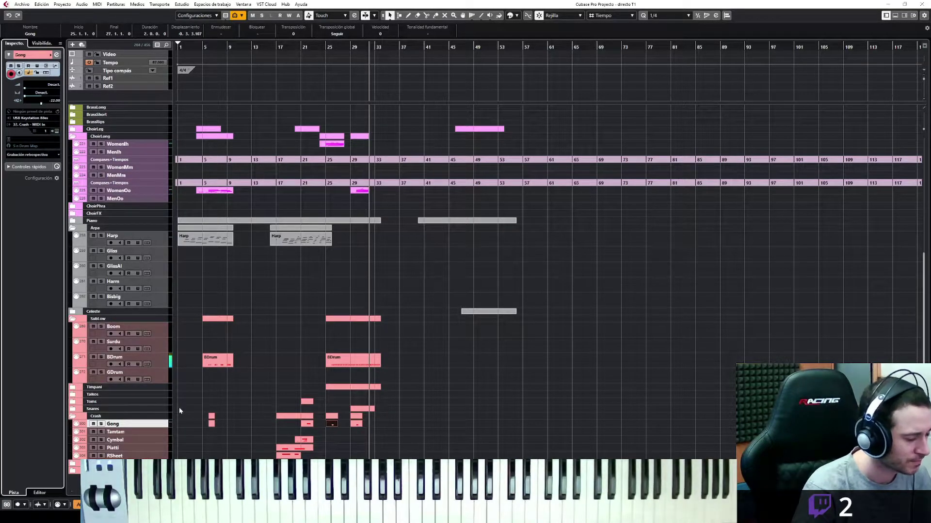
# Step: Return to the brass and choir tracks and replay the arrangement from about bar 27
pyautogui.scroll(6, 412, 370)
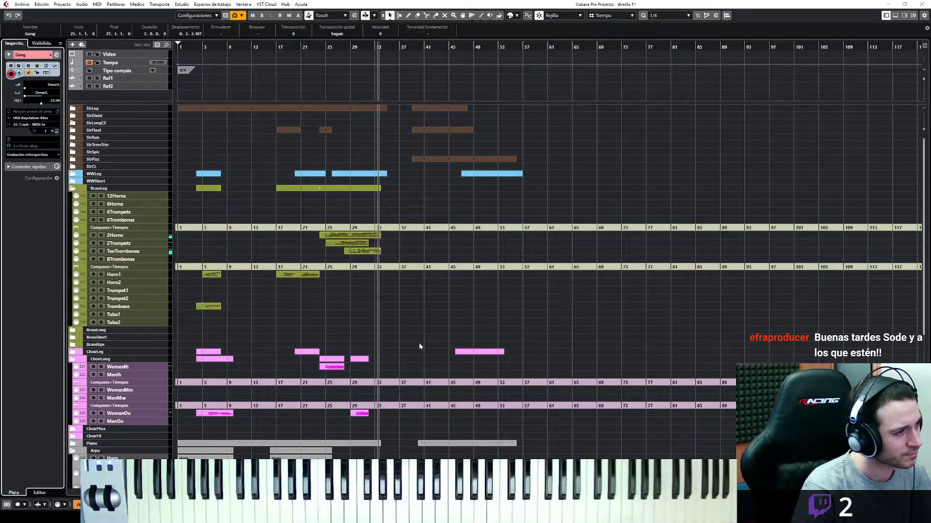
pyautogui.press('space')
pyautogui.click(344, 70)
pyautogui.click(341, 47)
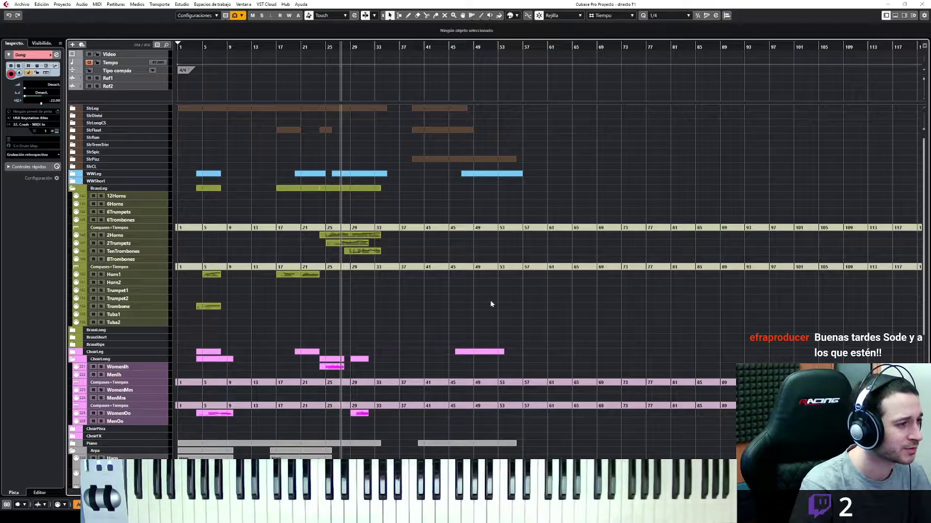
# Step: Select the Cymbal track in the Crash folder, replay from about bar 24, and insert its retrospective recording as a linear recording
pyautogui.scroll(-8, 436, 340)
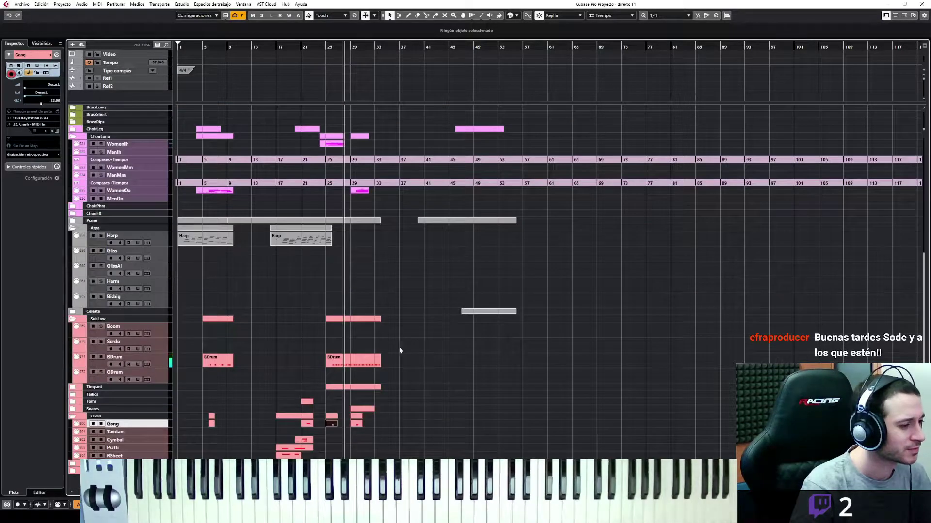
pyautogui.click(161, 446)
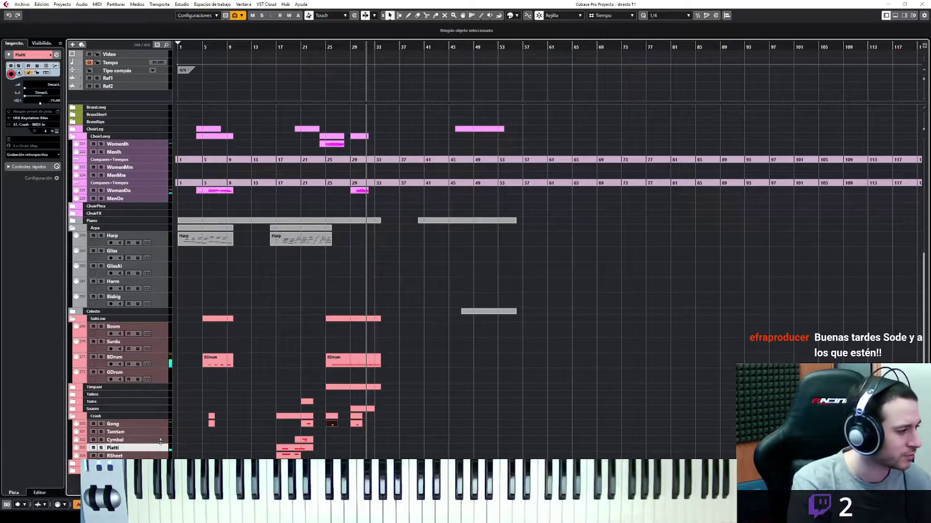
pyautogui.click(164, 440)
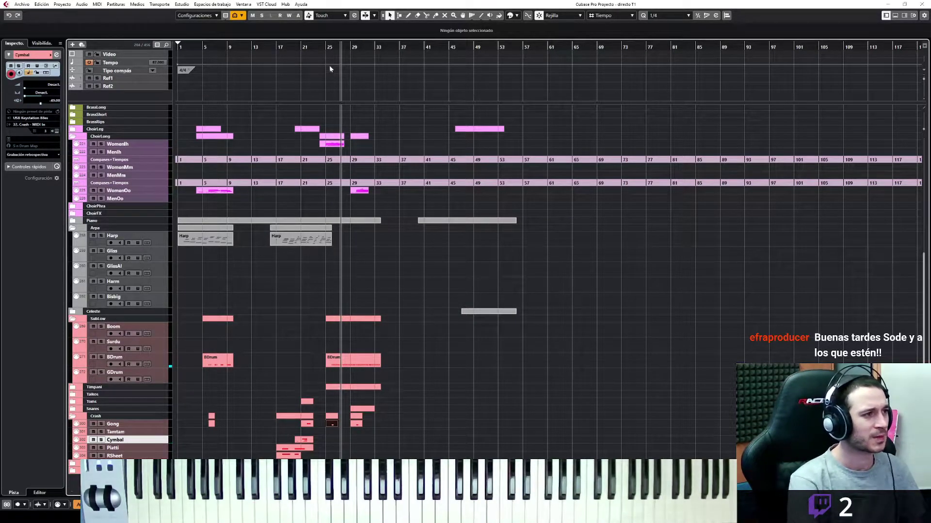
pyautogui.click(322, 47)
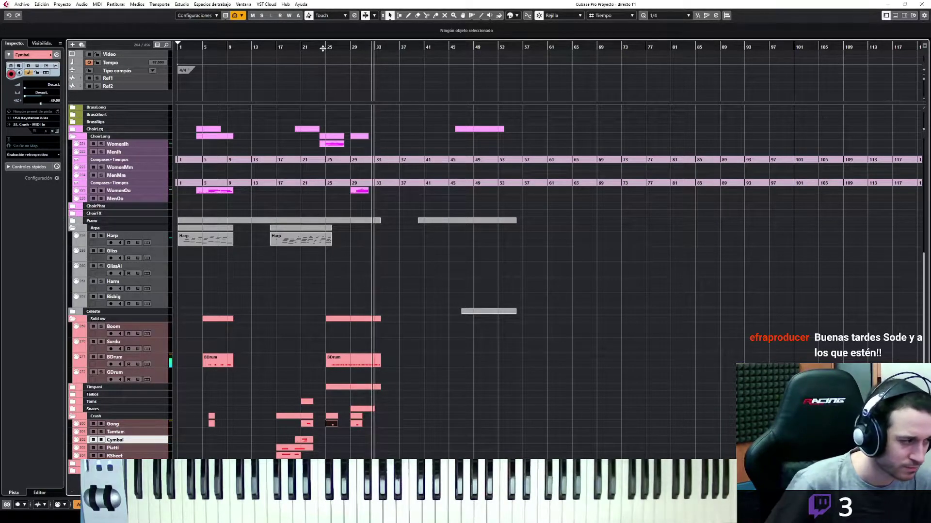
pyautogui.press('space')
pyautogui.click(33, 154)
pyautogui.click(43, 171)
# Step: Inspect the new Cymbal notes at bars 28 and 32 in the key editor and close the editor
pyautogui.press('Return')
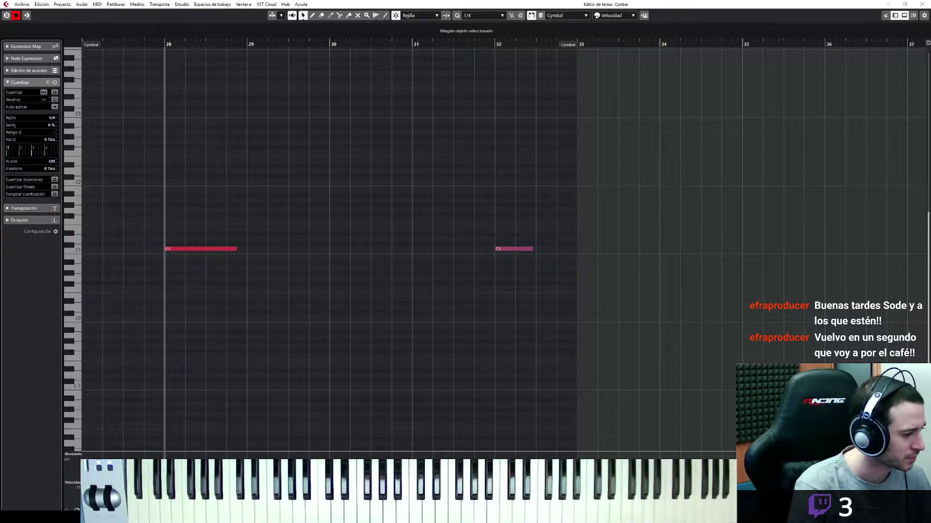
pyautogui.press('n')
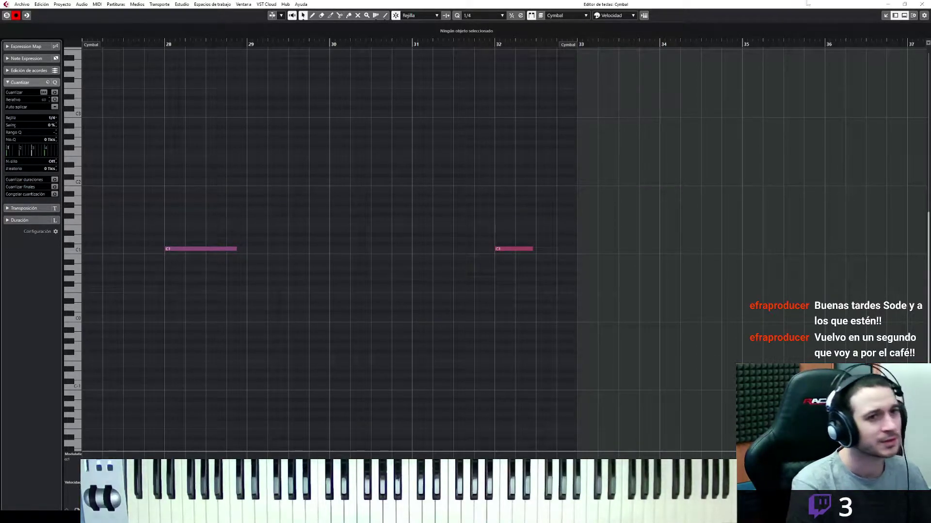
pyautogui.press('Return')
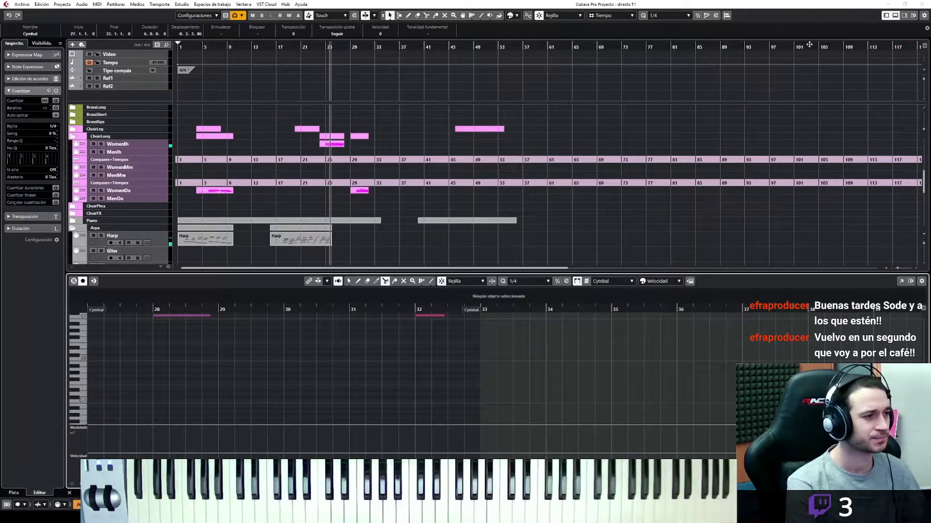
pyautogui.click(894, 16)
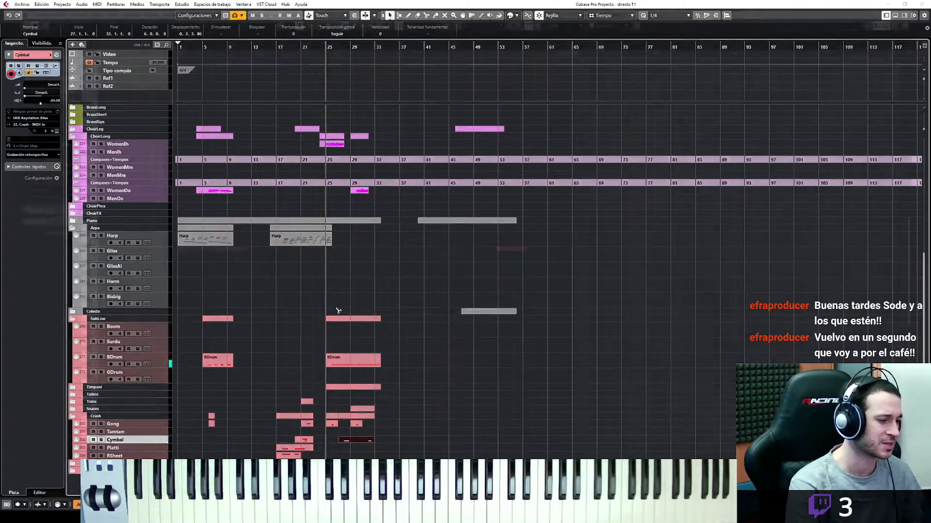
# Step: Reopen the Cymbal part, enlarge its velocity lane, raise the velocities of the notes at bars 28 and 32, and close the editor
pyautogui.hotkey('ctrl', 'e')
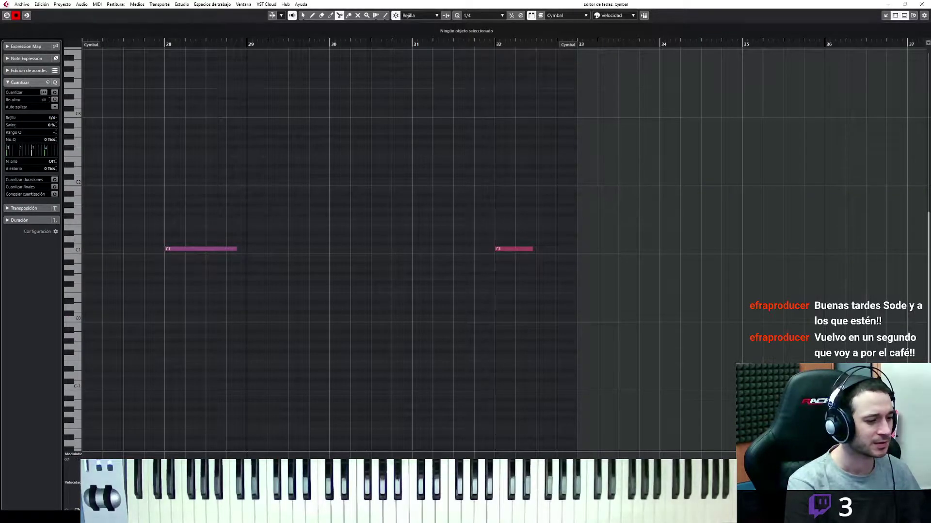
pyautogui.moveTo(471, 480); pyautogui.dragTo(470, 360)
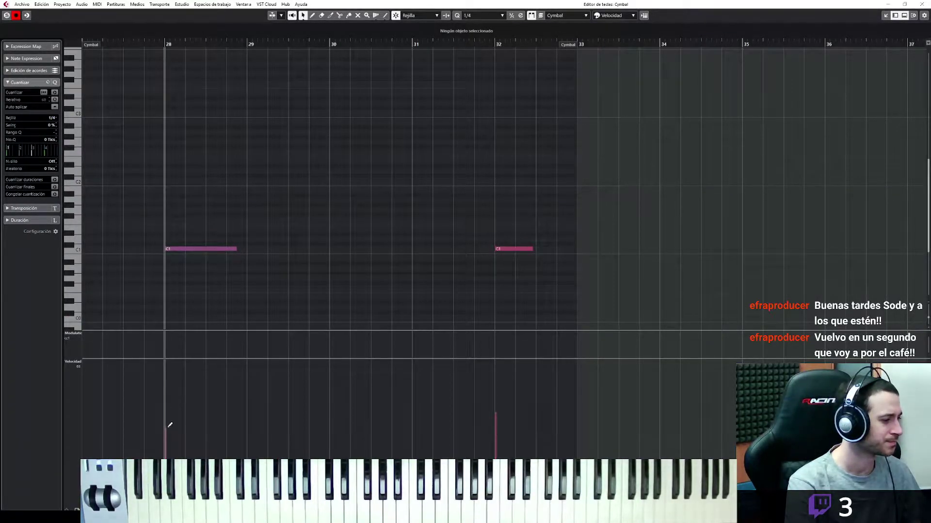
pyautogui.click(168, 406)
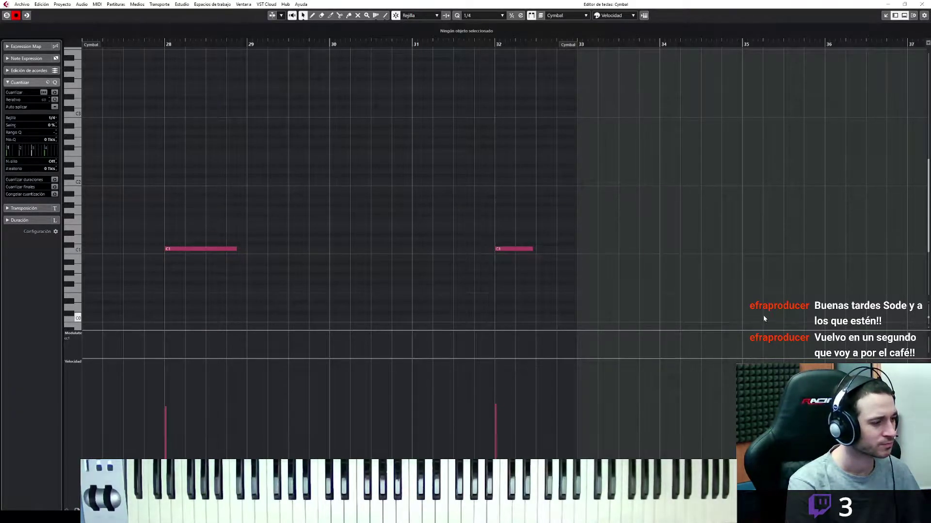
pyautogui.click(885, 16)
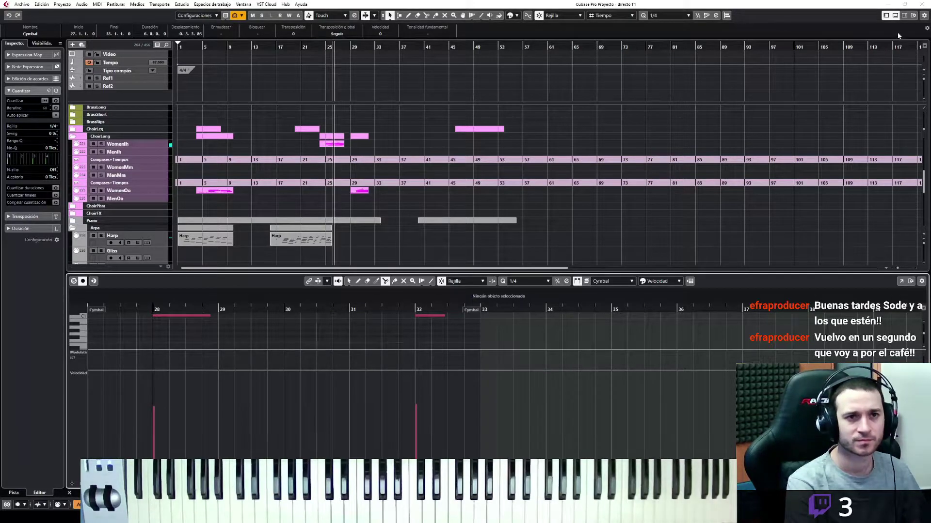
pyautogui.click(895, 17)
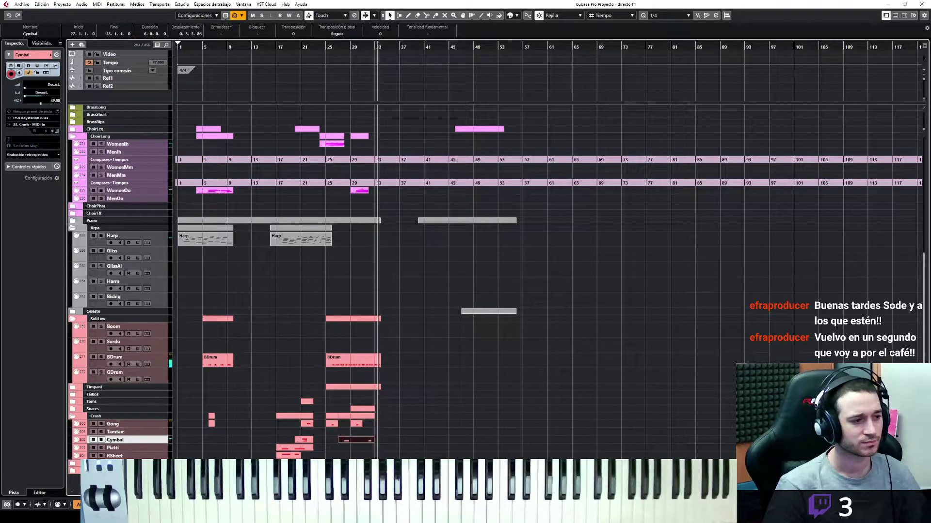
# Step: Return to the string and brass tracks and play the arrangement's second section from about bar 38
pyautogui.press('space')
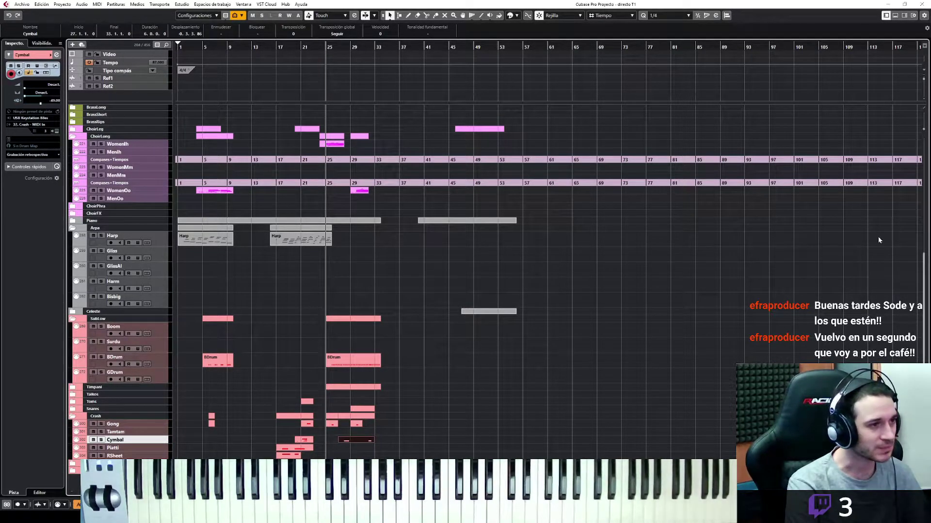
pyautogui.scroll(5, 610, 238)
pyautogui.click(411, 47)
pyautogui.press('space')
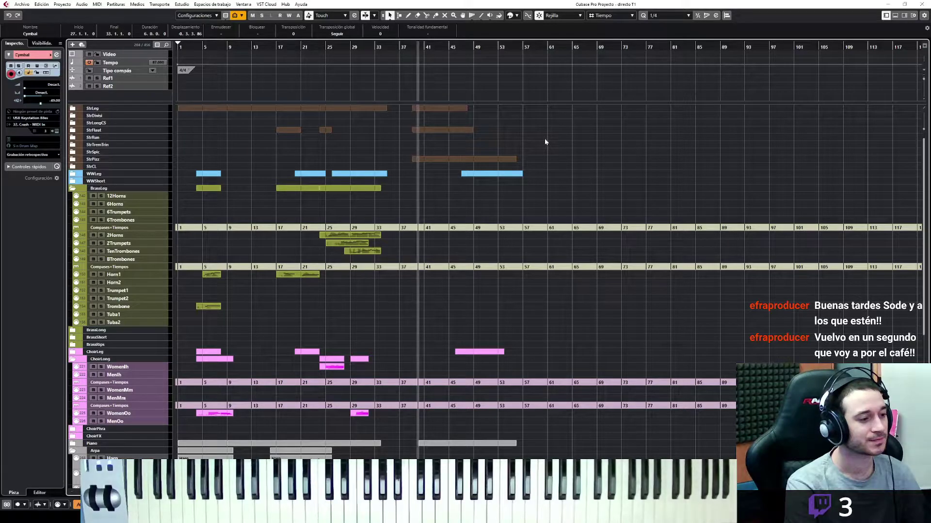
# Step: Select all events of the second section from about bar 38 onwards across the tracks and expand the Piano folder
pyautogui.scroll(-8, 544, 146)
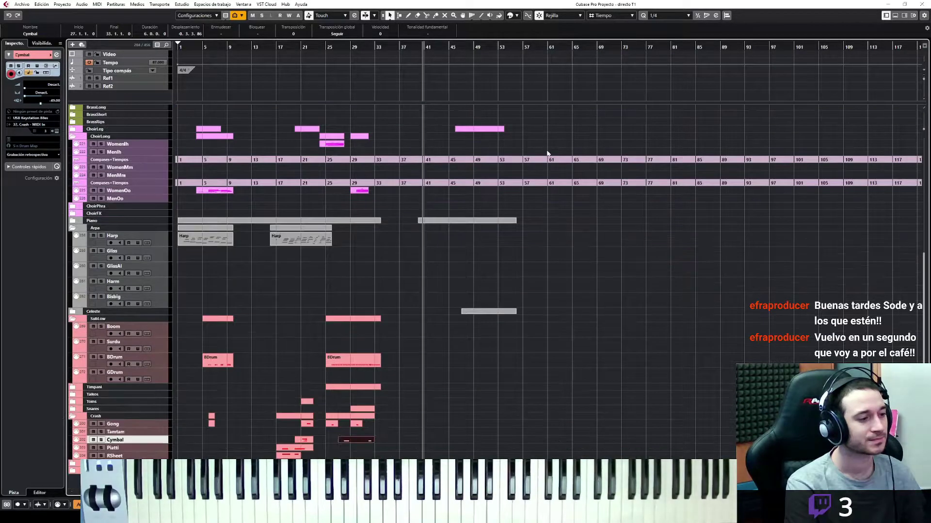
pyautogui.moveTo(584, 387); pyautogui.dragTo(429, 4)
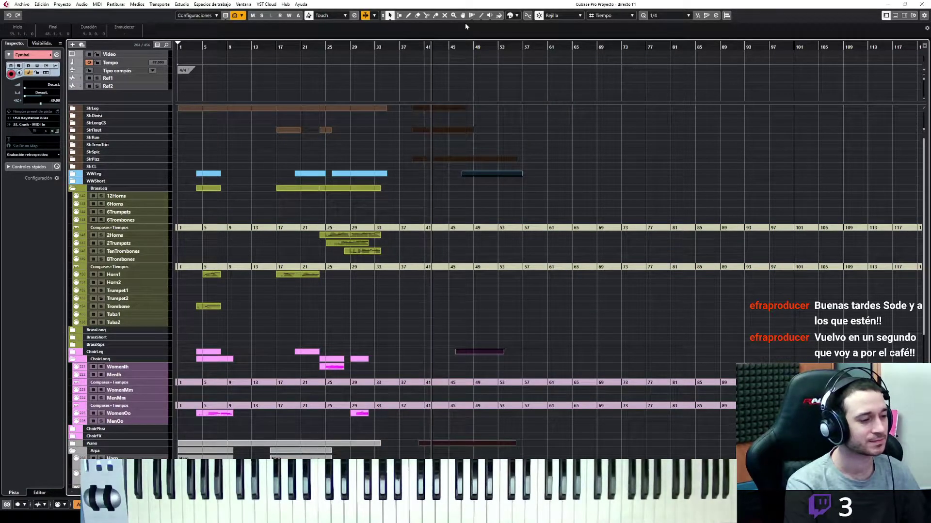
pyautogui.scroll(-8, 415, 360)
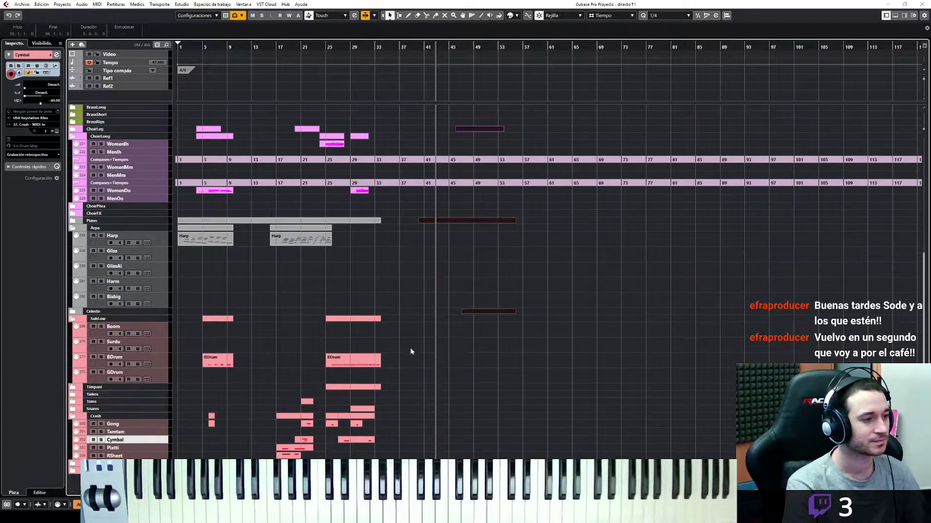
pyautogui.click(72, 221)
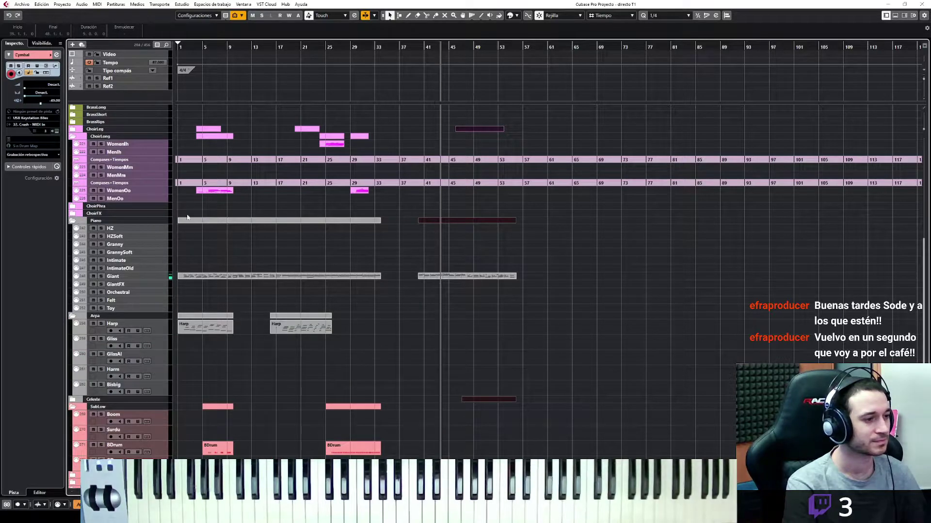
pyautogui.press('h')
pyautogui.press('h')
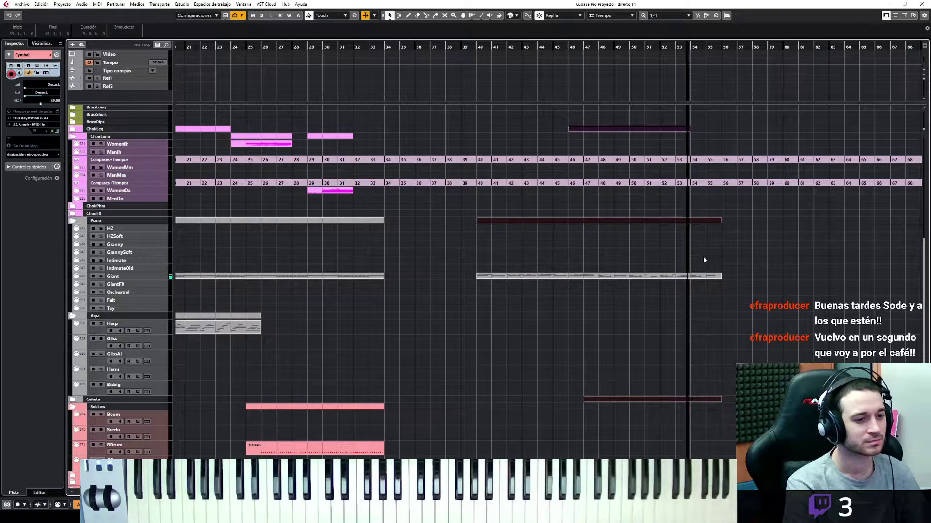
# Step: Audition from about bar 32 and from bar 39, and move the selected second-section events earlier so they start at 37.4.1
pyautogui.scroll(5, 760, 281)
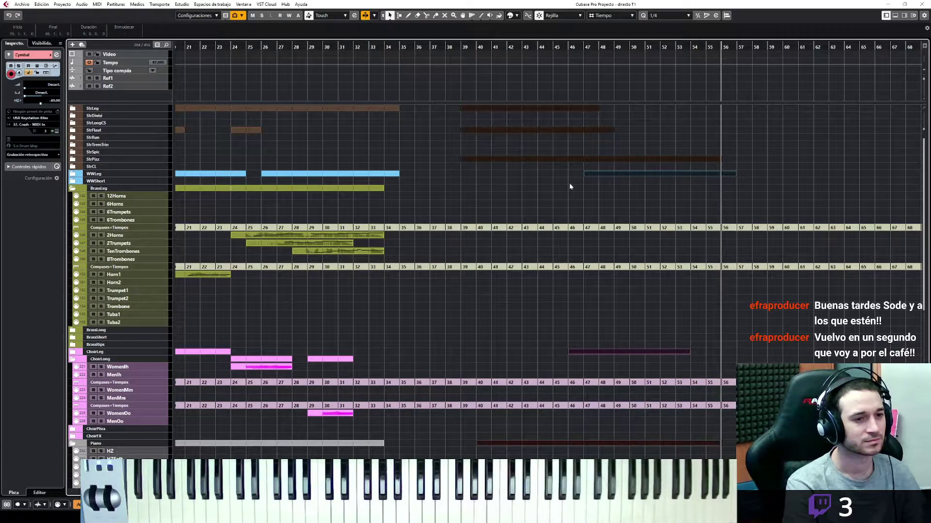
pyautogui.click(364, 49)
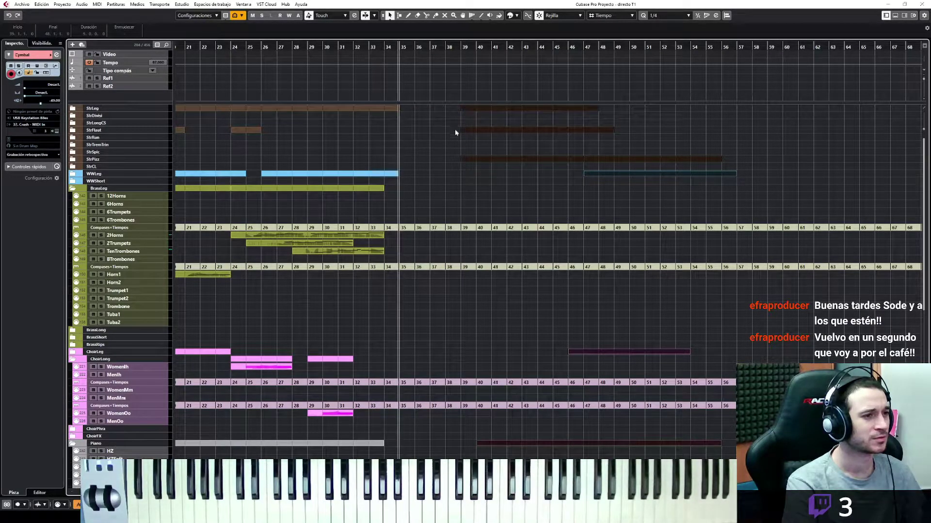
pyautogui.click(460, 48)
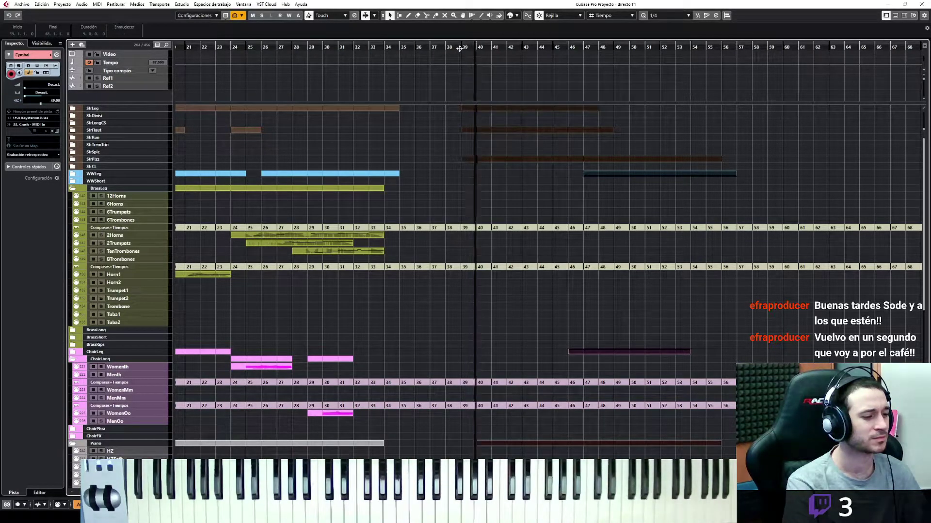
pyautogui.press('space')
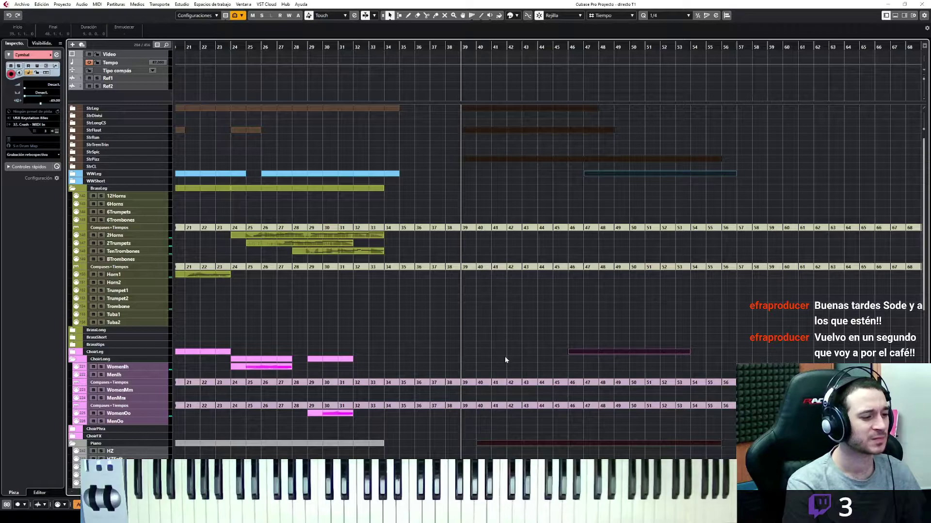
pyautogui.moveTo(496, 445)
pyautogui.mouseDown()
pyautogui.moveTo(410, 442)
pyautogui.moveTo(480, 442)
pyautogui.mouseUp()
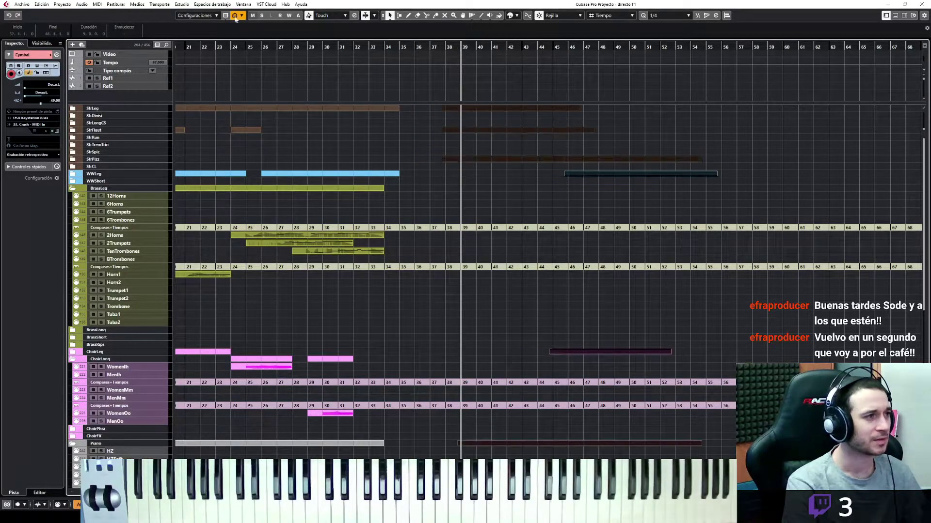
# Step: Expand the StrLeg folder and replay the start of the moved section from about bar 38
pyautogui.click(73, 108)
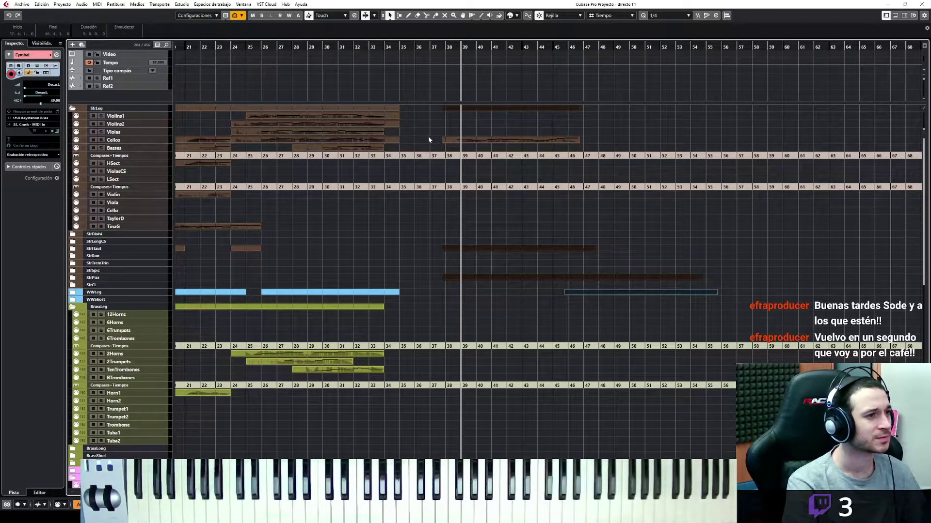
pyautogui.press('space')
pyautogui.press('space')
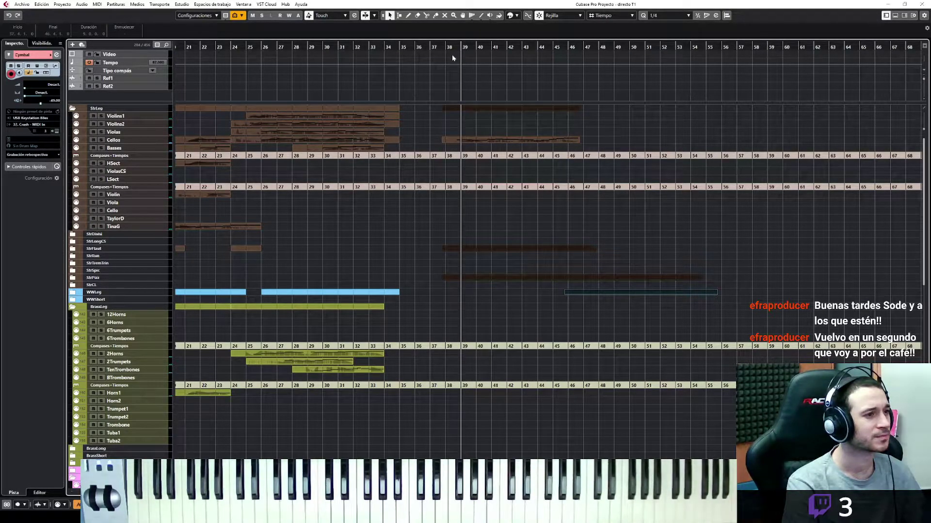
pyautogui.click(448, 48)
pyautogui.scroll(-5, 466, 163)
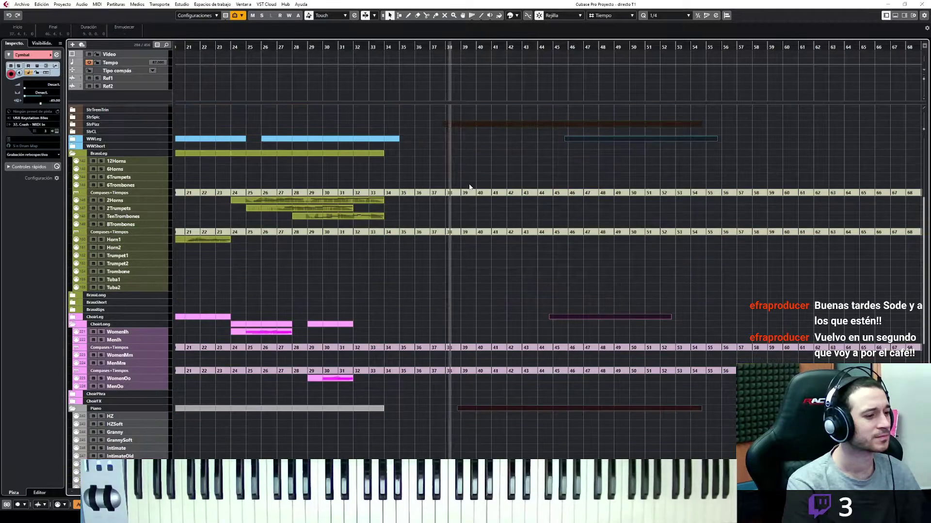
pyautogui.scroll(5, 478, 368)
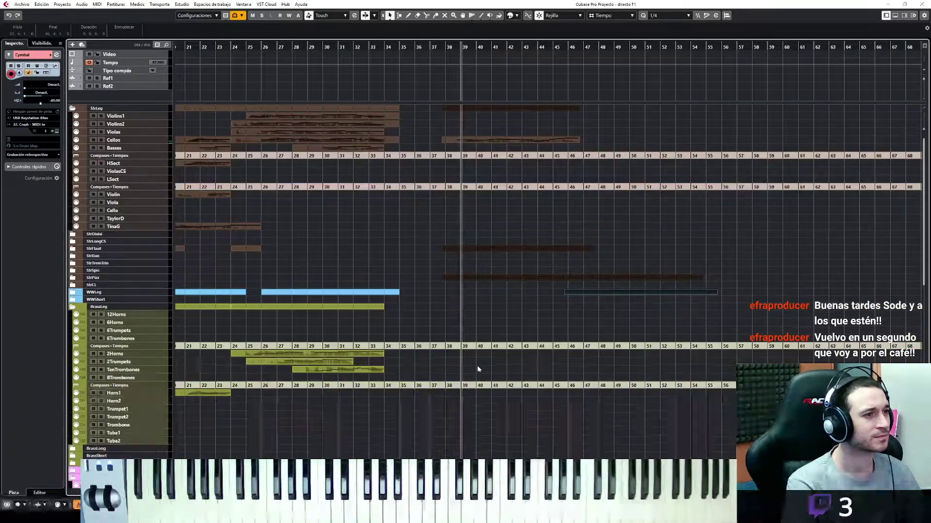
pyautogui.press('space')
pyautogui.scroll(-2, 478, 368)
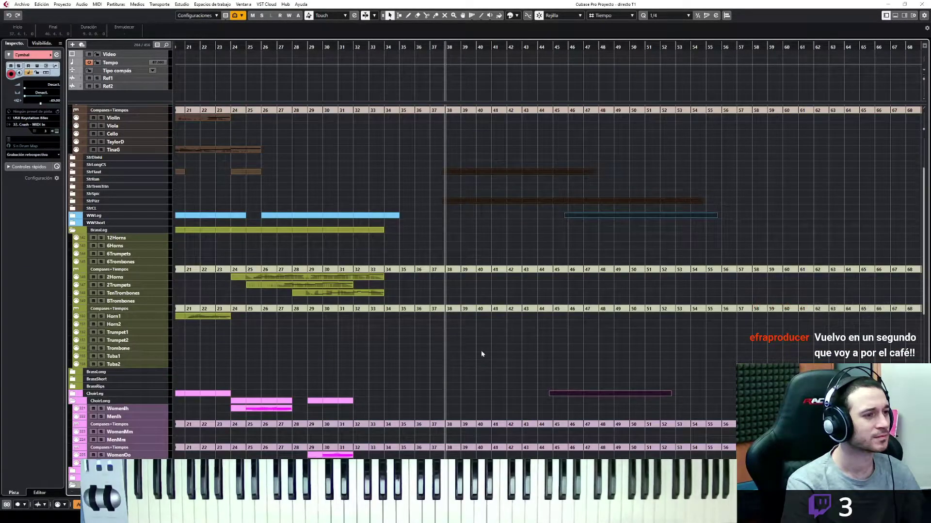
pyautogui.scroll(2, 481, 351)
# Step: Open the Cellos part of the second section in the key editor and play its opening notes from bar 38
pyautogui.doubleClick(459, 139)
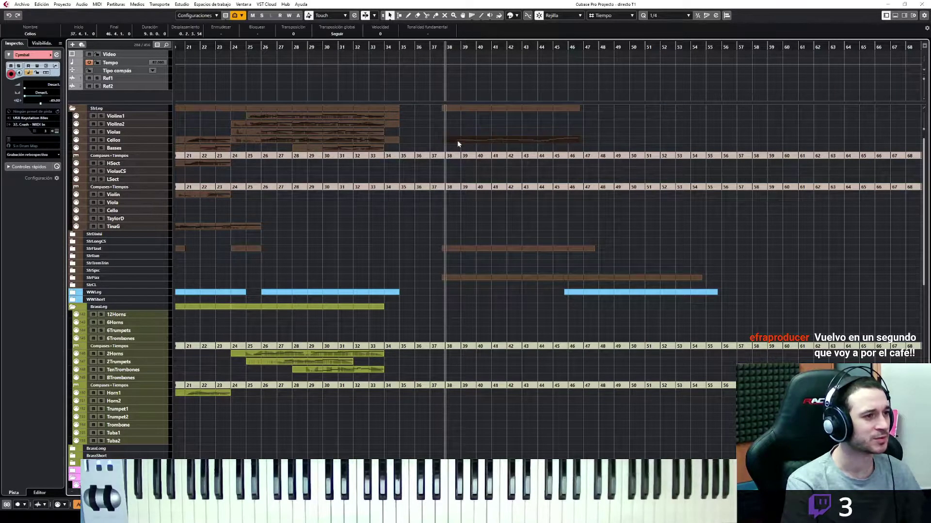
pyautogui.click(302, 15)
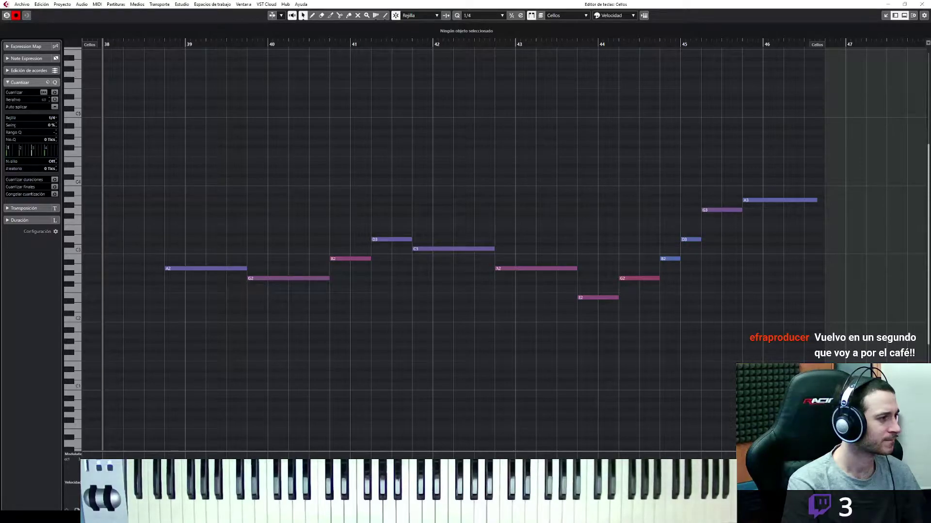
pyautogui.press('space')
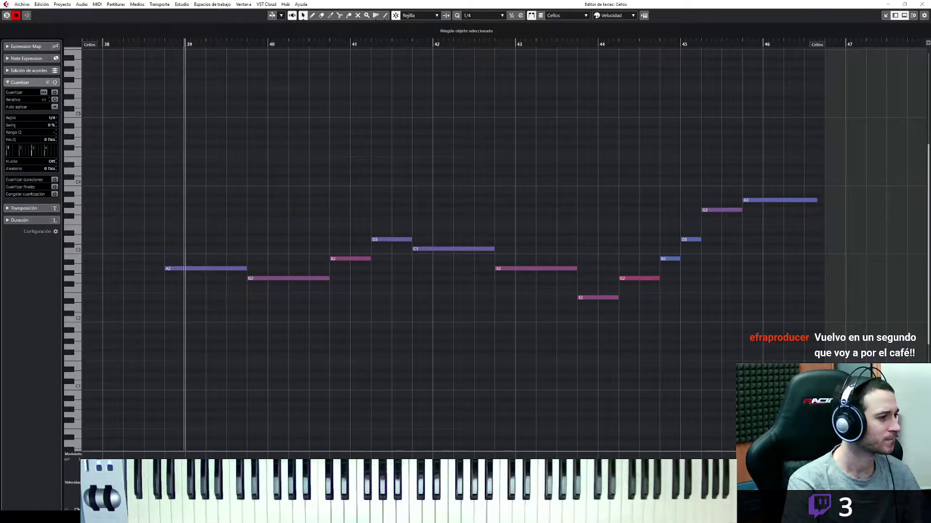
pyautogui.press('space')
pyautogui.rightClick(338, 41)
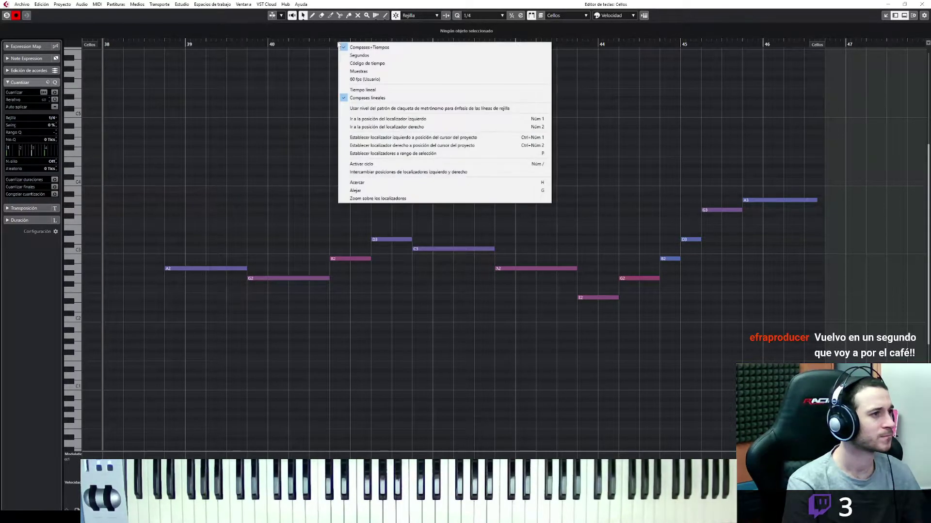
pyautogui.click(194, 108)
pyautogui.press('space')
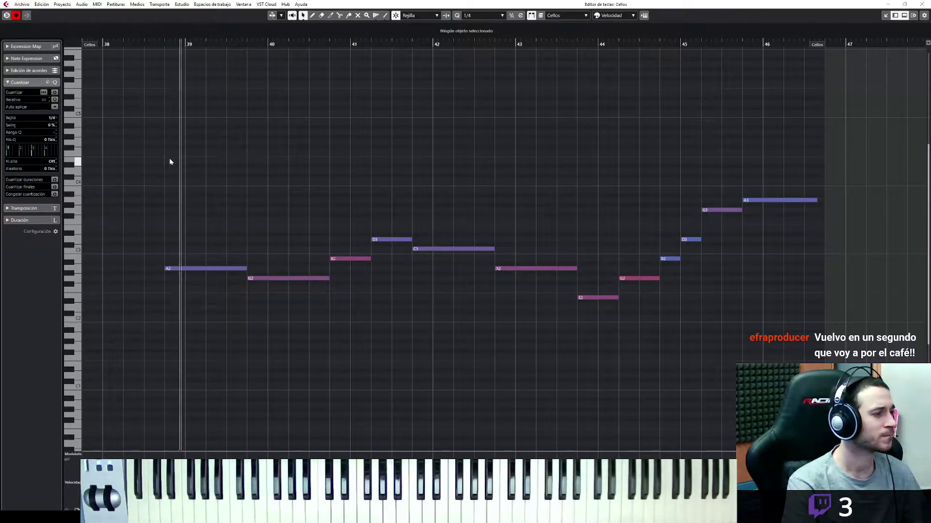
# Step: Stop playback, dock the Cellos key editor below the project arrangement and clear the event selection
pyautogui.press('space')
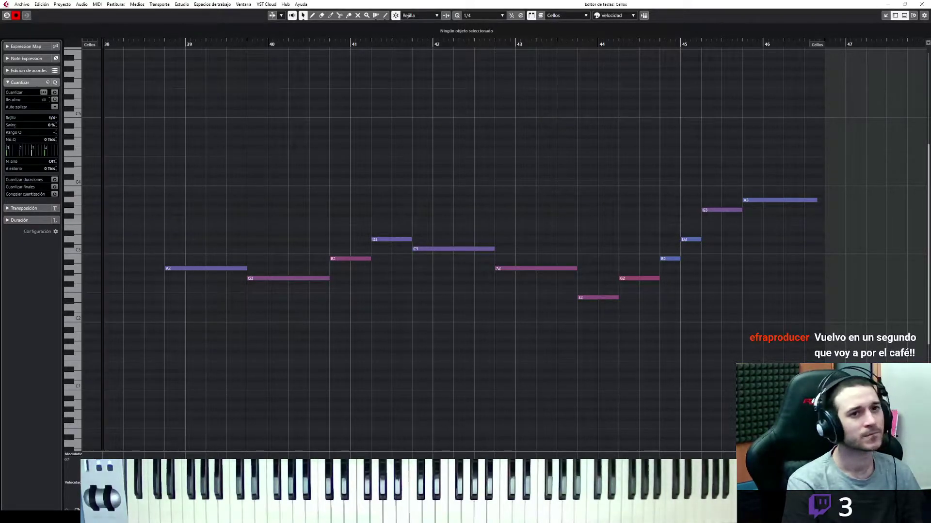
pyautogui.click(885, 16)
pyautogui.scroll(-6, 444, 205)
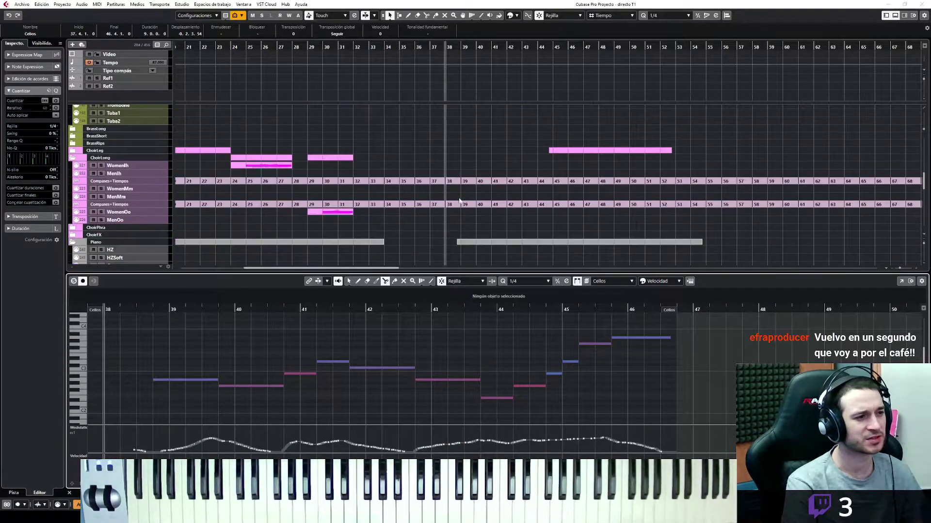
pyautogui.scroll(-4, 459, 201)
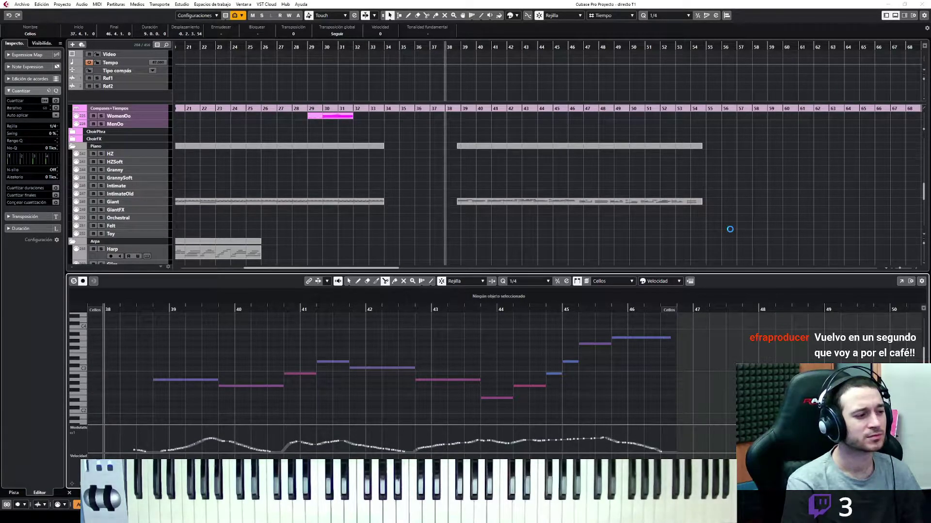
pyautogui.scroll(-12, 719, 234)
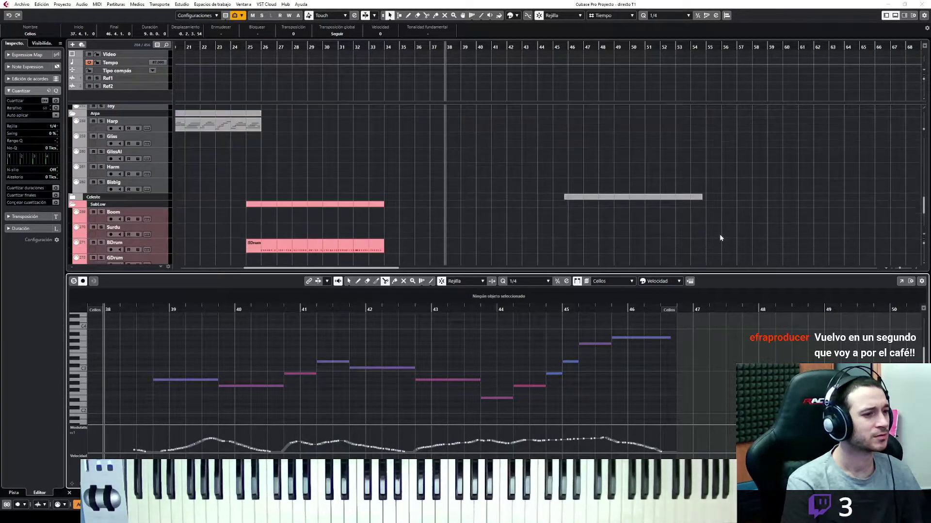
pyautogui.click(751, 236)
# Step: Select all second-section events across the tracks and move them earlier so the Giant piano part starts at bar 34
pyautogui.scroll(10, 751, 236)
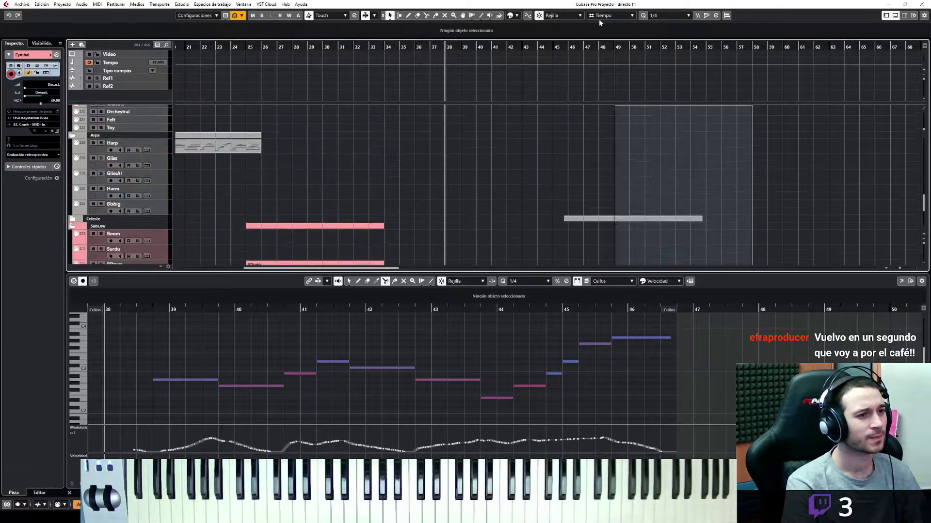
pyautogui.moveTo(572, 107); pyautogui.dragTo(431, 262)
pyautogui.scroll(-4, 471, 178)
pyautogui.scroll(-6, 472, 177)
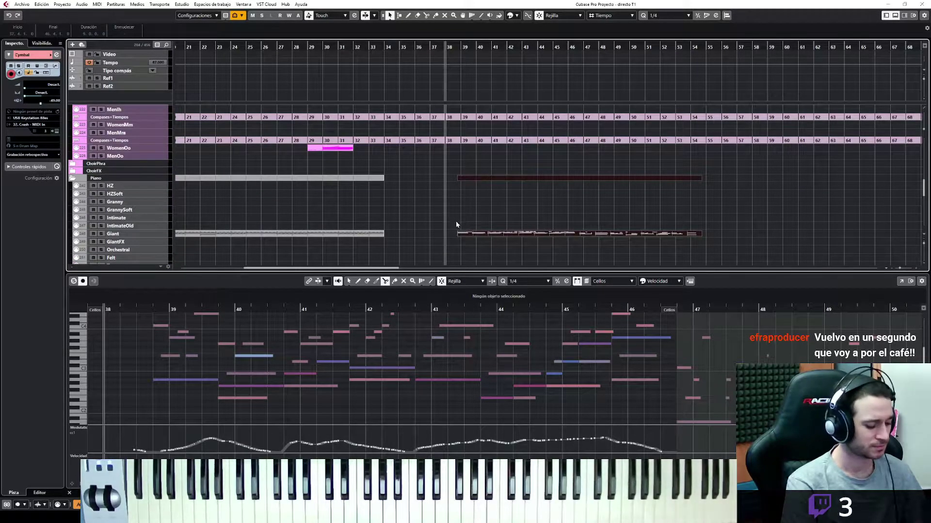
pyautogui.scroll(3, 455, 224)
pyautogui.moveTo(625, 237); pyautogui.dragTo(442, 224)
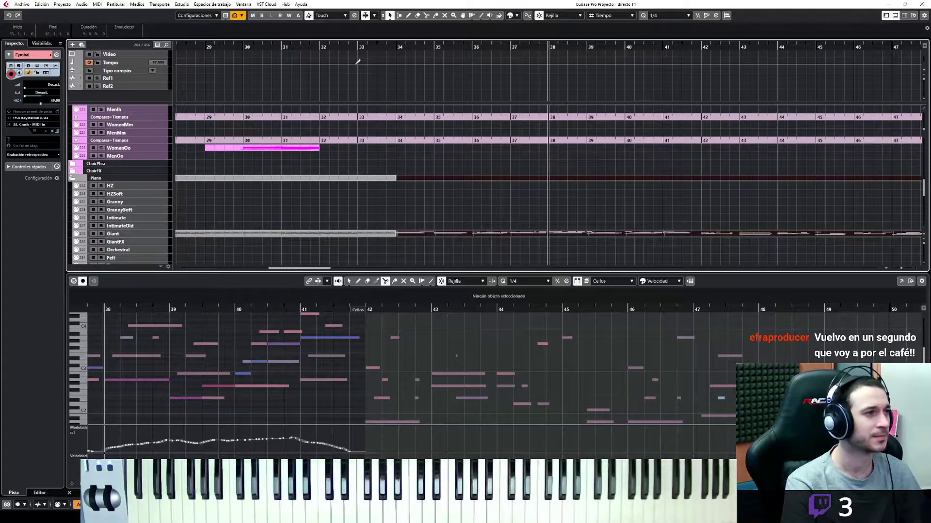
# Step: Play from bar 33 and glue the overlapping Cellos events in the StrLeg folder into one
pyautogui.click(360, 45)
pyautogui.scroll(10, 516, 165)
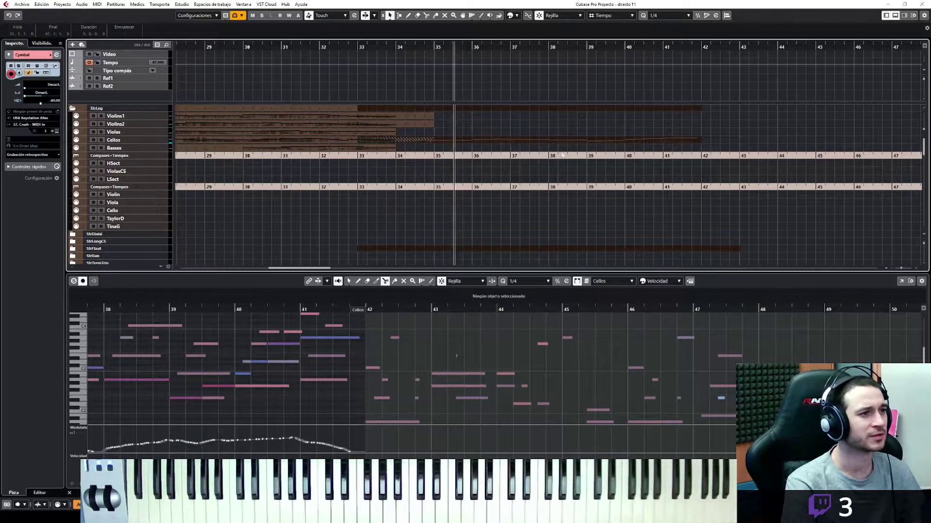
pyautogui.click(781, 130)
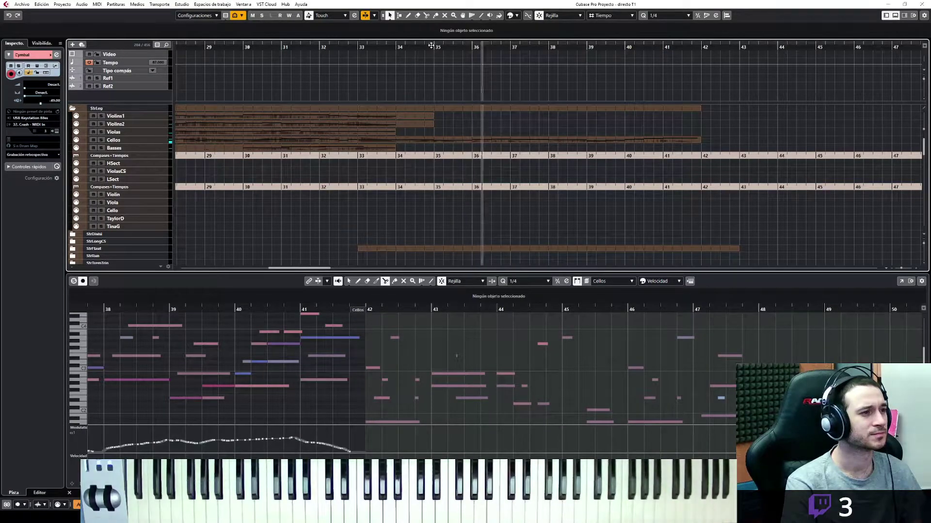
pyautogui.click(435, 15)
pyautogui.click(404, 137)
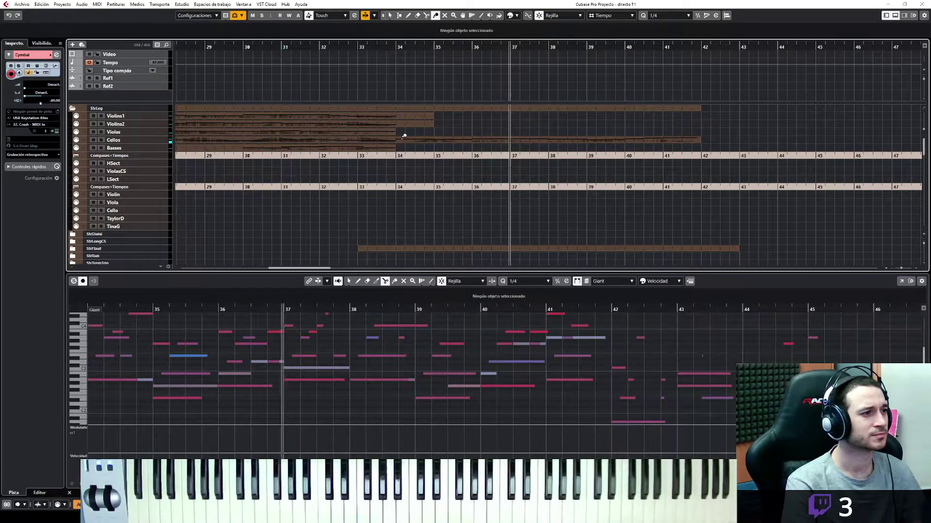
# Step: Check the merged Cellos part around bar 33 in the key editor, then listen to the joined section in the full arrangement
pyautogui.doubleClick(404, 138)
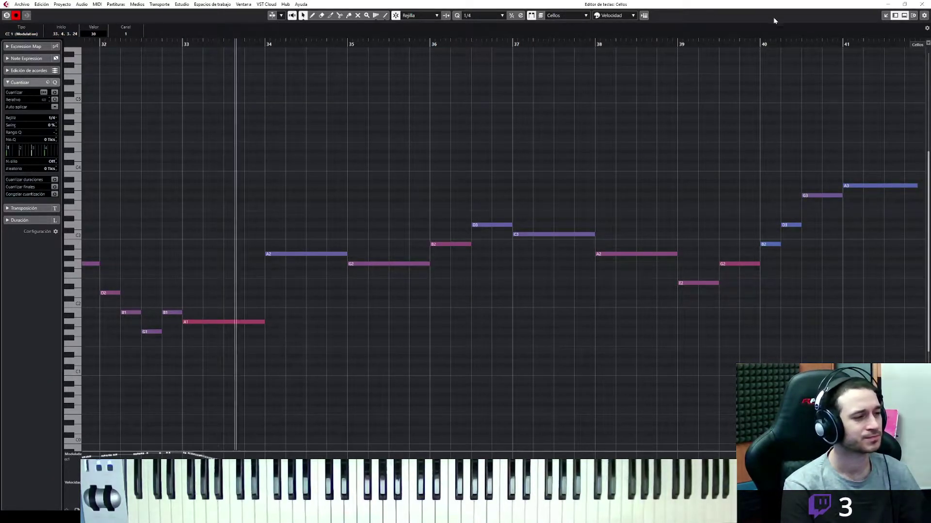
pyautogui.press('Escape')
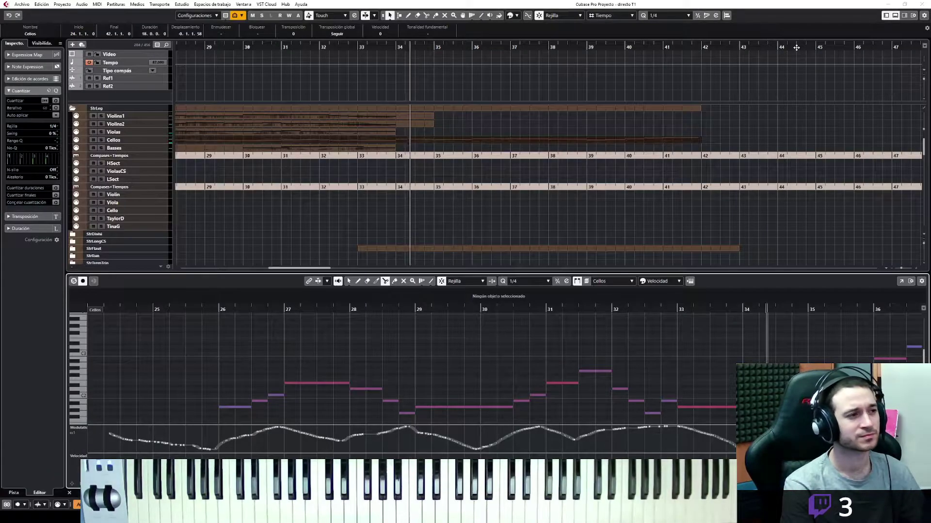
pyautogui.click(895, 15)
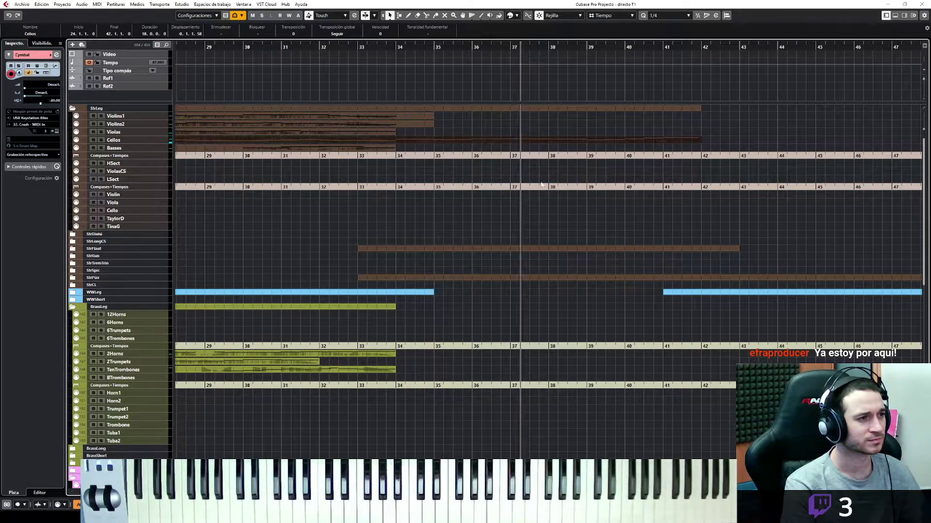
pyautogui.scroll(-3, 538, 187)
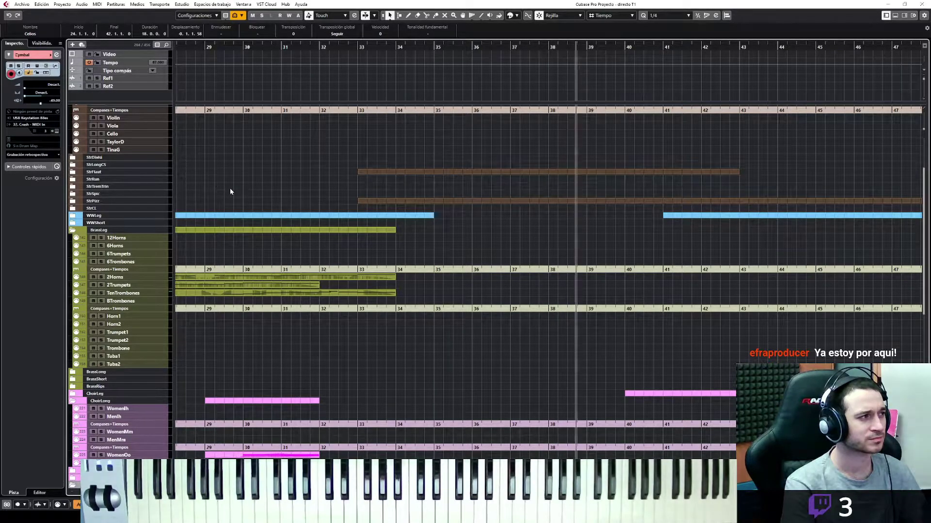
pyautogui.scroll(3, 228, 190)
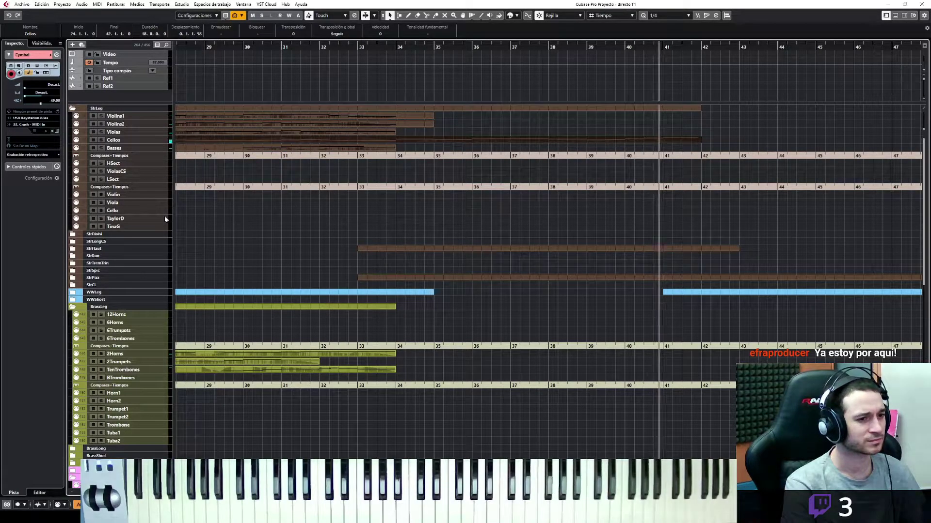
pyautogui.scroll(-2, 222, 216)
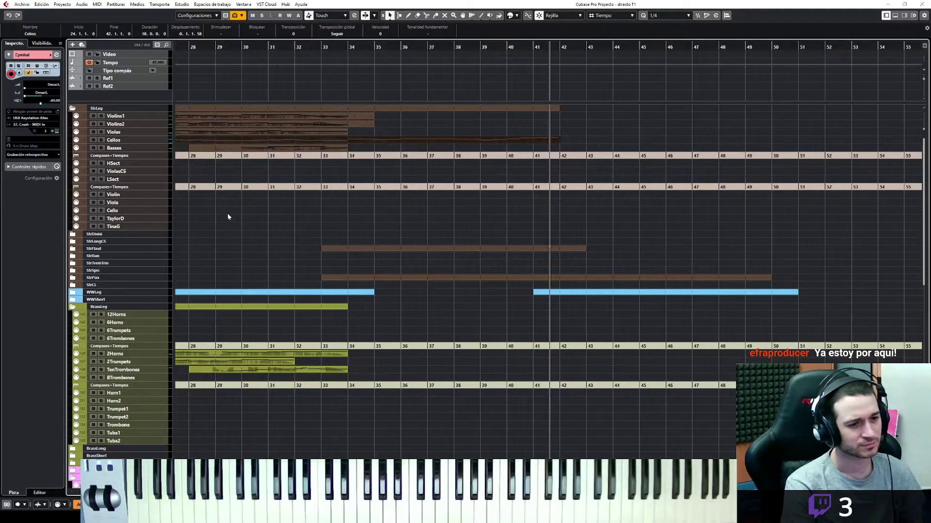
pyautogui.scroll(-3, 222, 216)
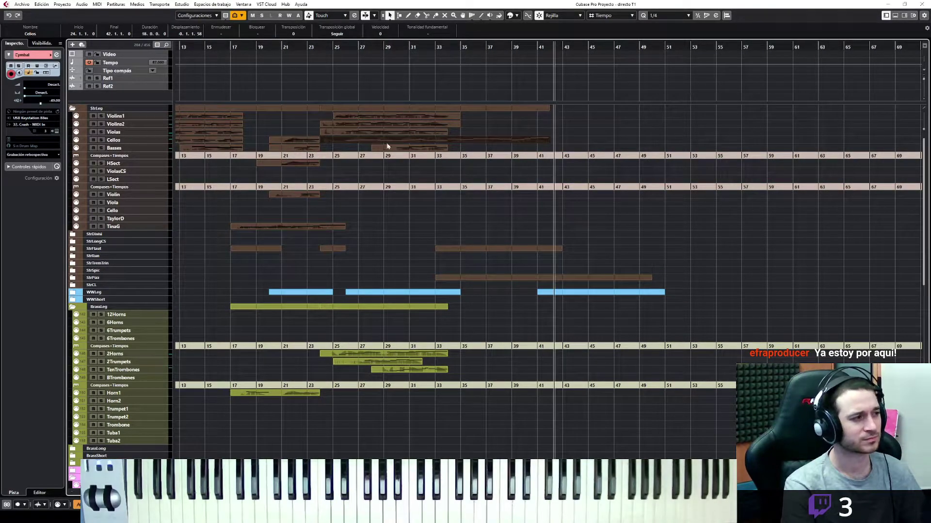
pyautogui.click(444, 47)
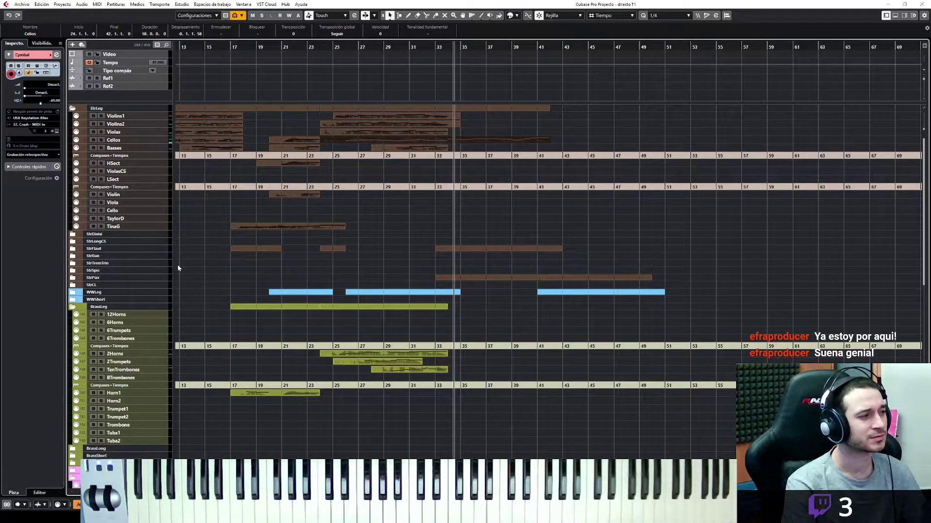
# Step: Stop playback, expand the StrFlaut folder and delete its Violins1 event spanning bars 33 to 43
pyautogui.click(92, 249)
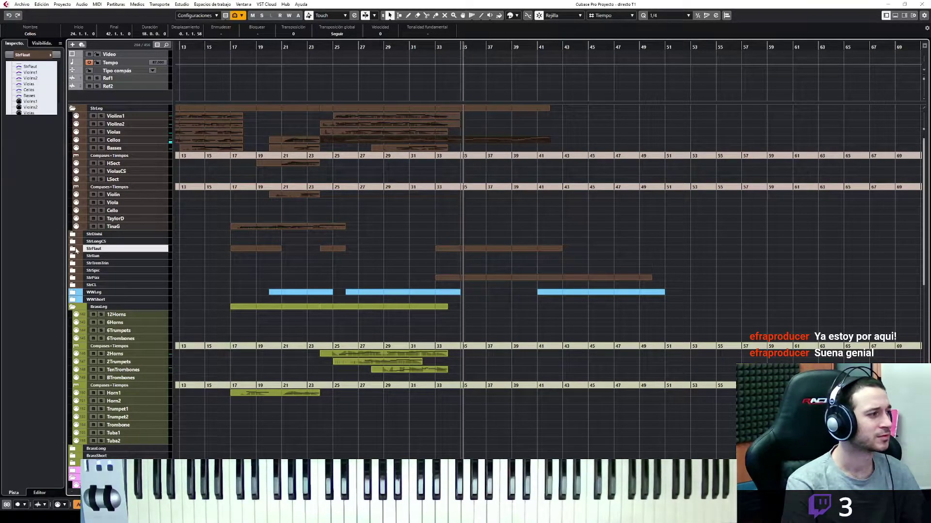
pyautogui.click(73, 248)
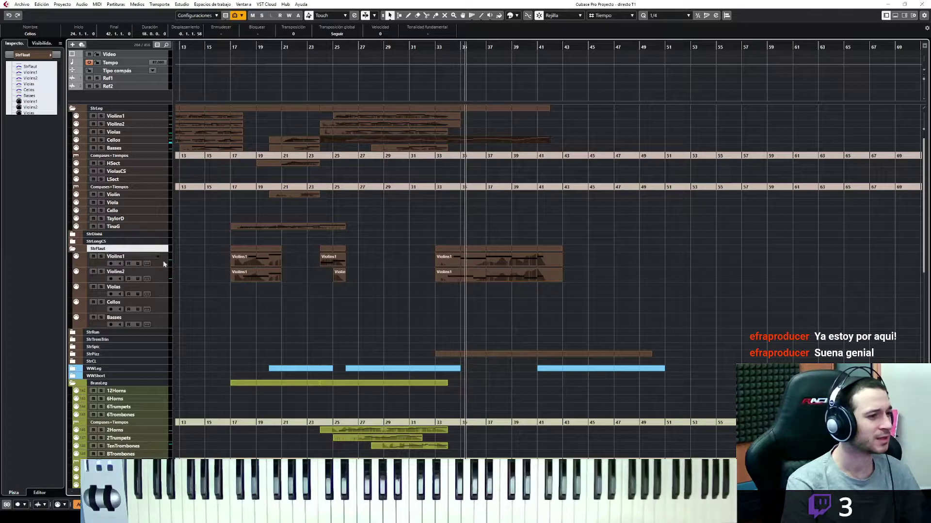
pyautogui.press('space')
pyautogui.click(460, 275)
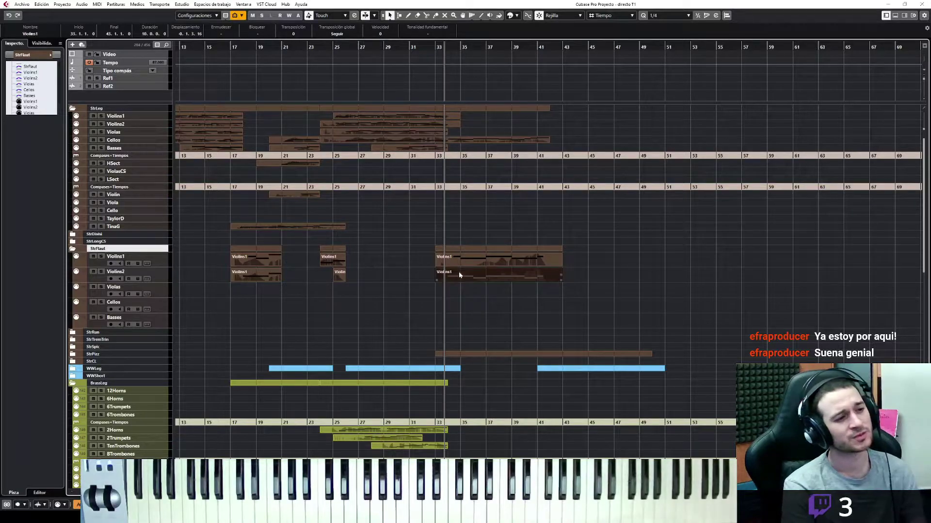
pyautogui.click(461, 265)
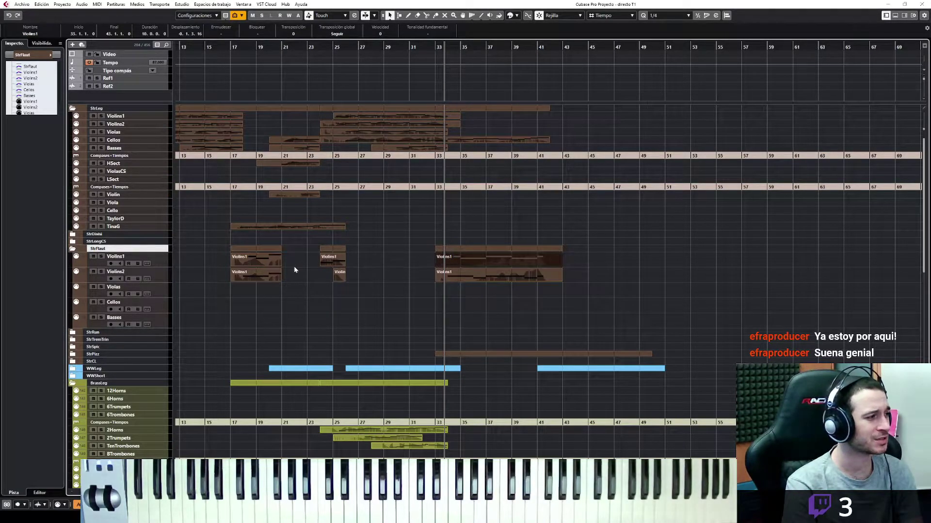
pyautogui.click(72, 247)
# Step: Expand the StrDivisi folder, select its Violins1 track and rehearse chords on it against playback from about bar 33
pyautogui.click(72, 234)
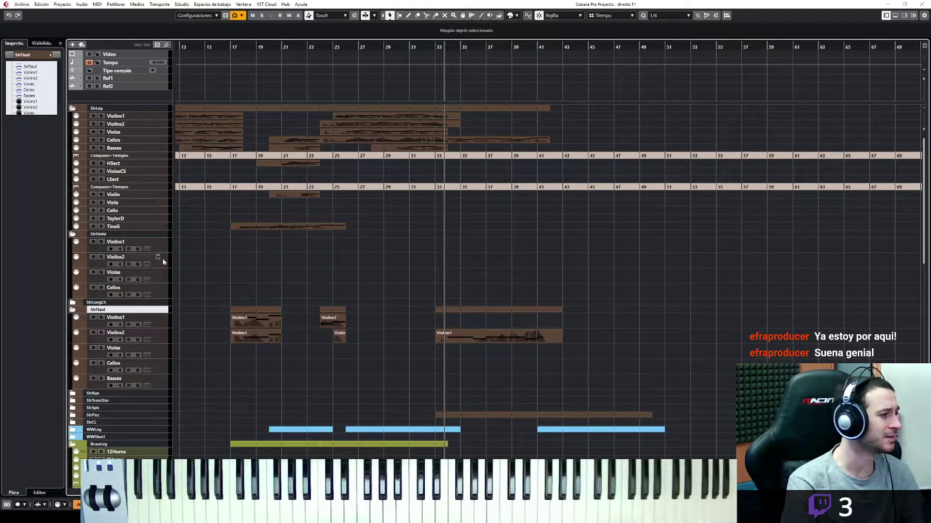
pyautogui.click(163, 251)
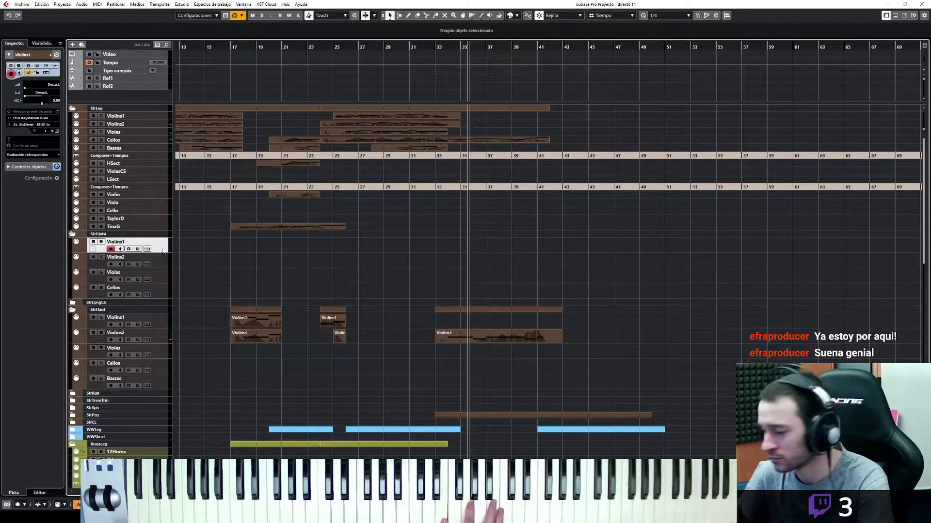
pyautogui.press('space')
pyautogui.press('space')
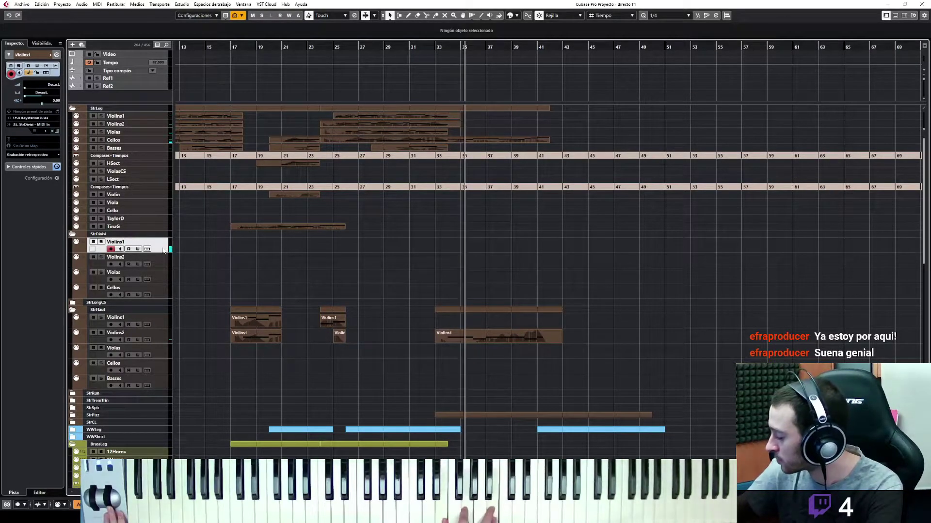
# Step: Play the Violins1 chords along up to about bar 42 and insert the take as an event through retrospective recording
pyautogui.press('space')
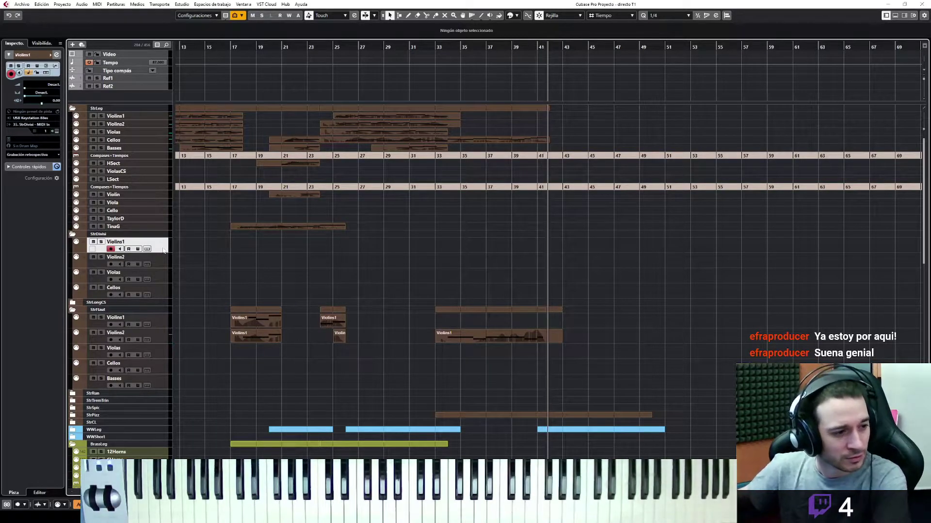
pyautogui.press('space')
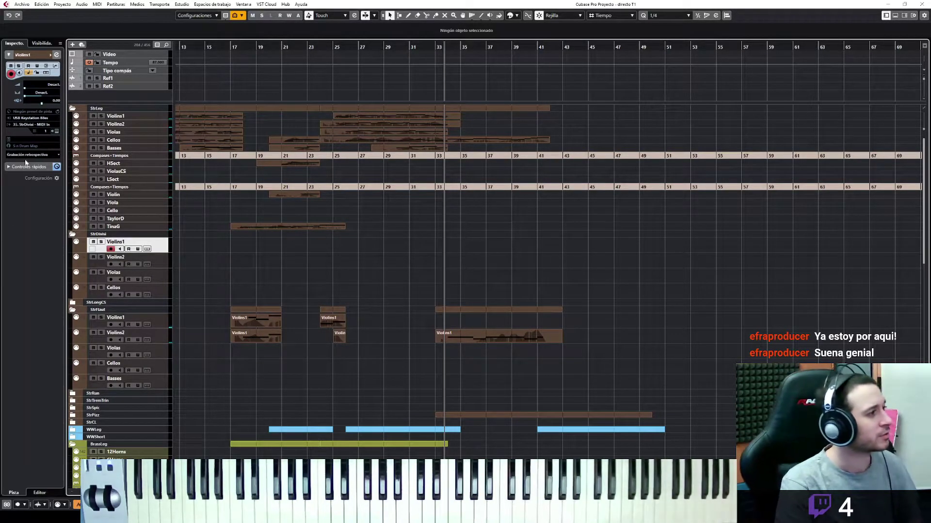
pyautogui.click(22, 155)
pyautogui.click(25, 166)
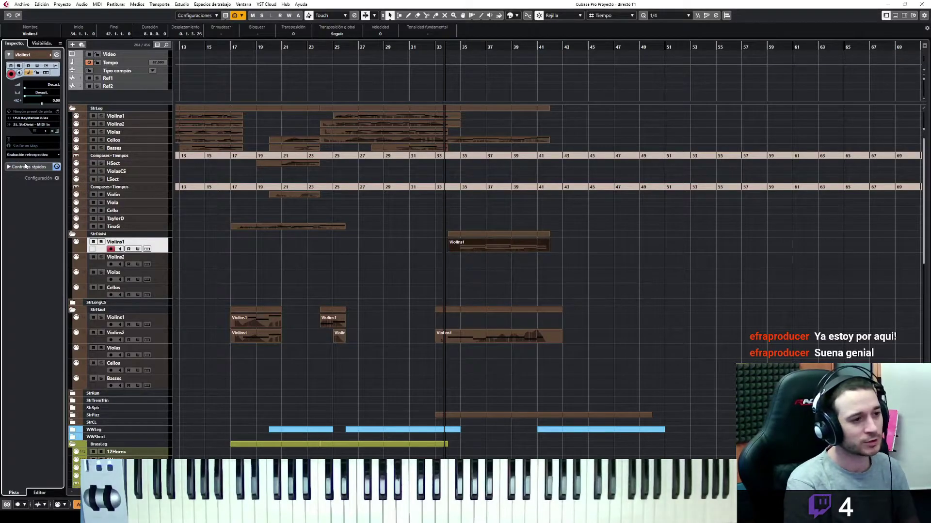
# Step: Open the new StrDivisi Violins1 part in the key editor and quantize all its notes to 1/4
pyautogui.press('Return')
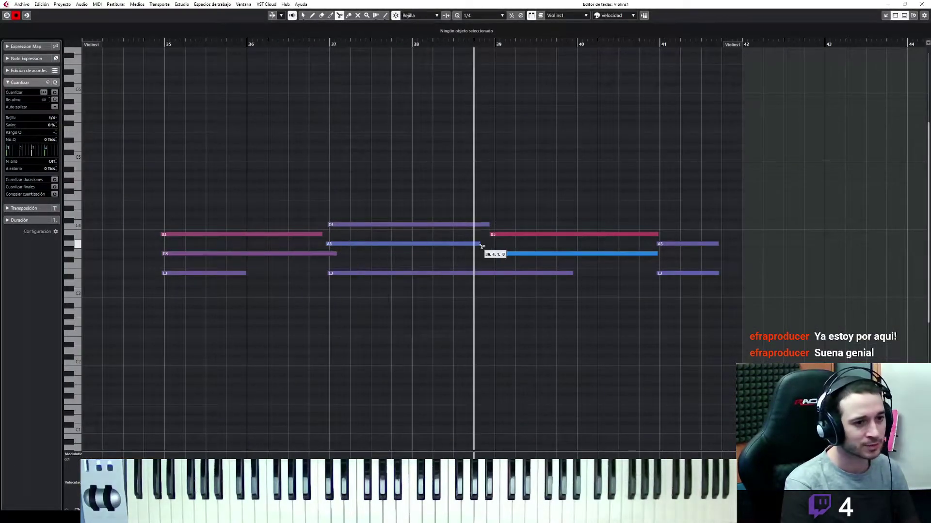
pyautogui.press('1')
pyautogui.moveTo(688, 158); pyautogui.dragTo(168, 374)
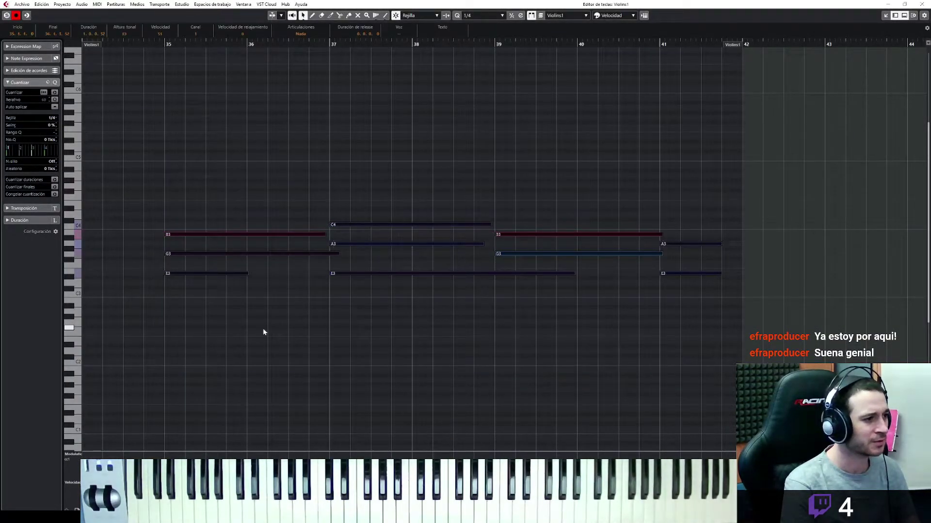
# Step: Align the early note ends: first E3 at bar 36, G3 and B3 at 37, A3 and C4 at 39, second E3 at 40
pyautogui.click(245, 275)
pyautogui.moveTo(343, 253); pyautogui.dragTo(329, 235)
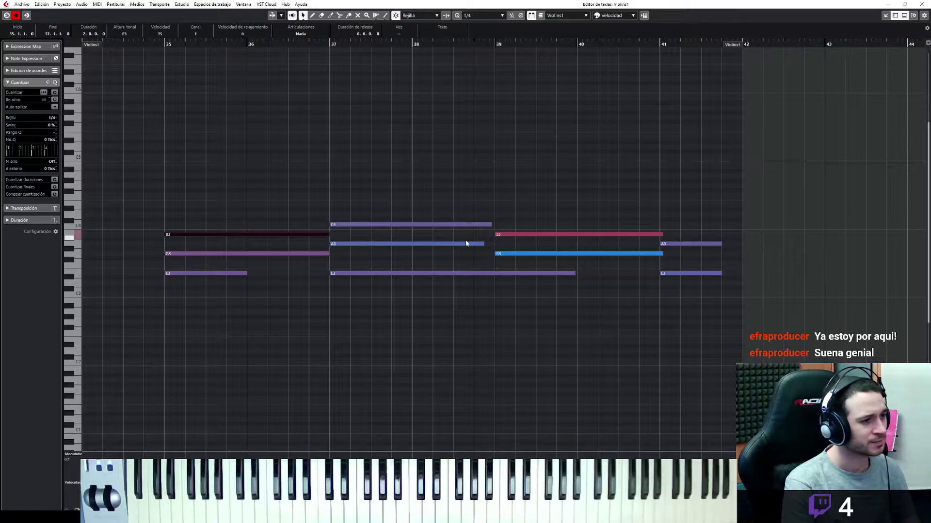
pyautogui.moveTo(480, 244); pyautogui.dragTo(495, 225)
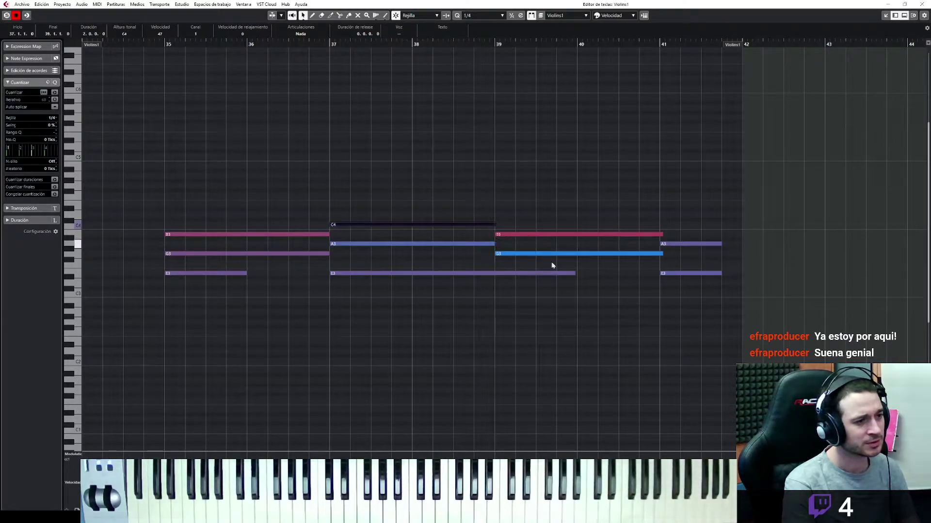
pyautogui.moveTo(572, 273); pyautogui.dragTo(578, 276)
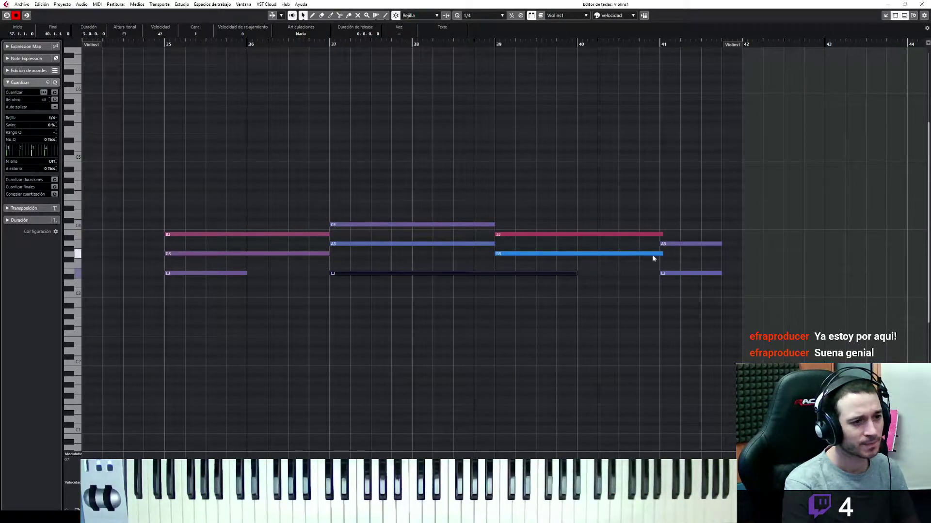
# Step: Trim the G3 and B3 notes from bar 39 to end at bar 41, and extend the closing A3 and E3 to bar 42
pyautogui.moveTo(660, 260); pyautogui.dragTo(656, 235)
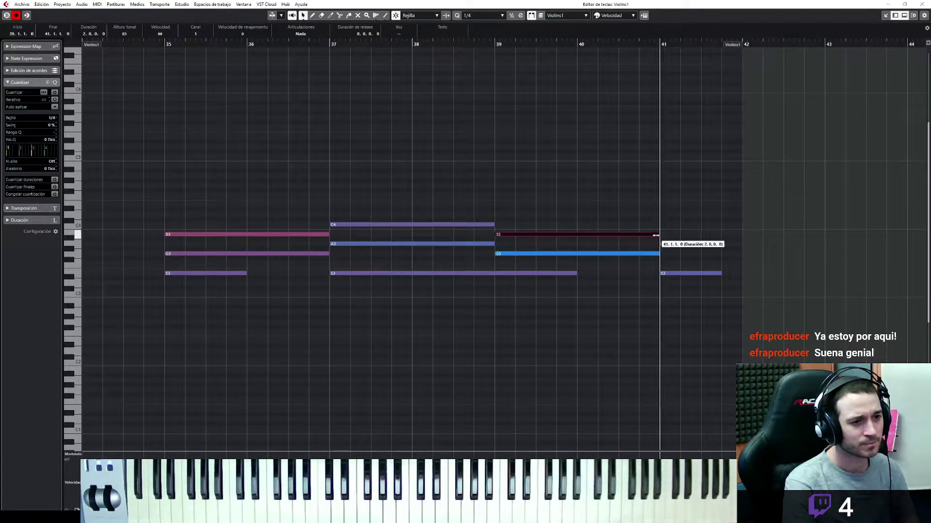
pyautogui.click(731, 248)
pyautogui.moveTo(721, 244); pyautogui.dragTo(742, 275)
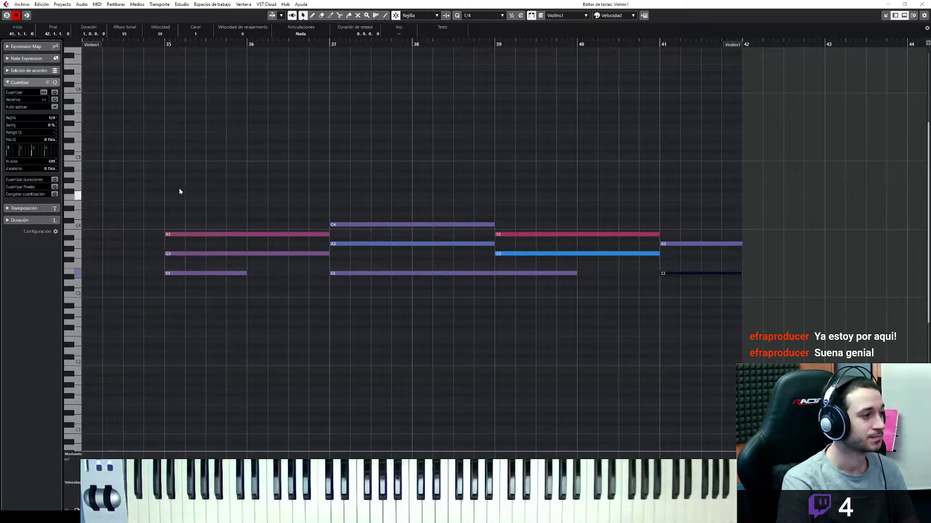
# Step: Place the playback position at bar 35 and review the chord notes at bars 37 and 41
pyautogui.click(158, 43)
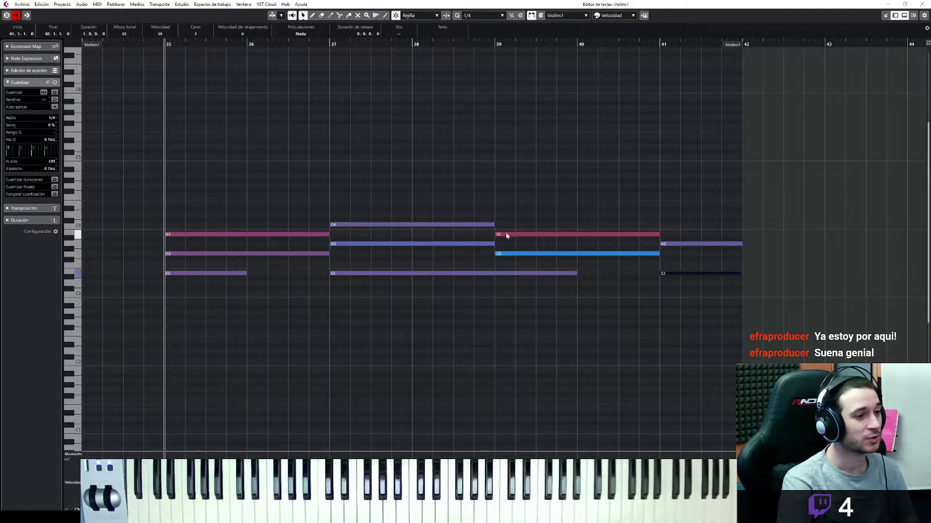
pyautogui.moveTo(706, 287); pyautogui.dragTo(717, 169)
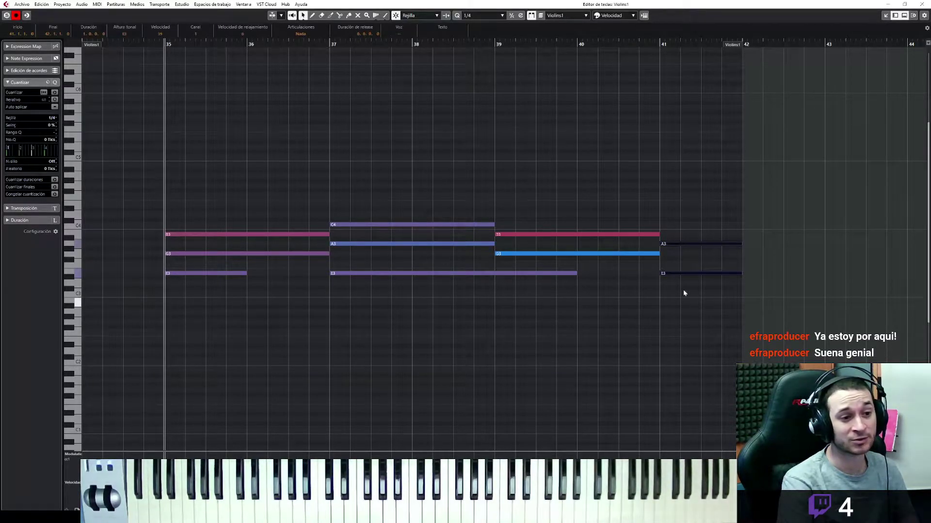
pyautogui.moveTo(682, 216); pyautogui.dragTo(680, 250)
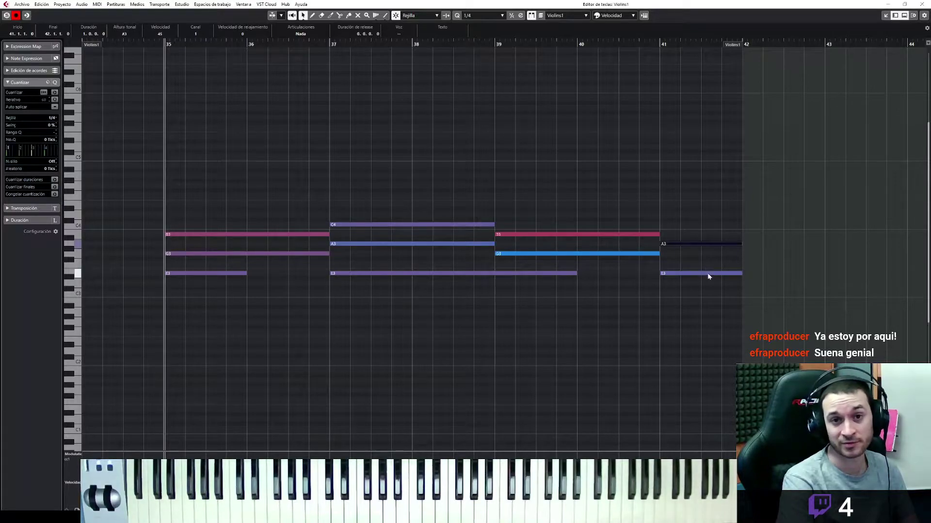
pyautogui.click(718, 293)
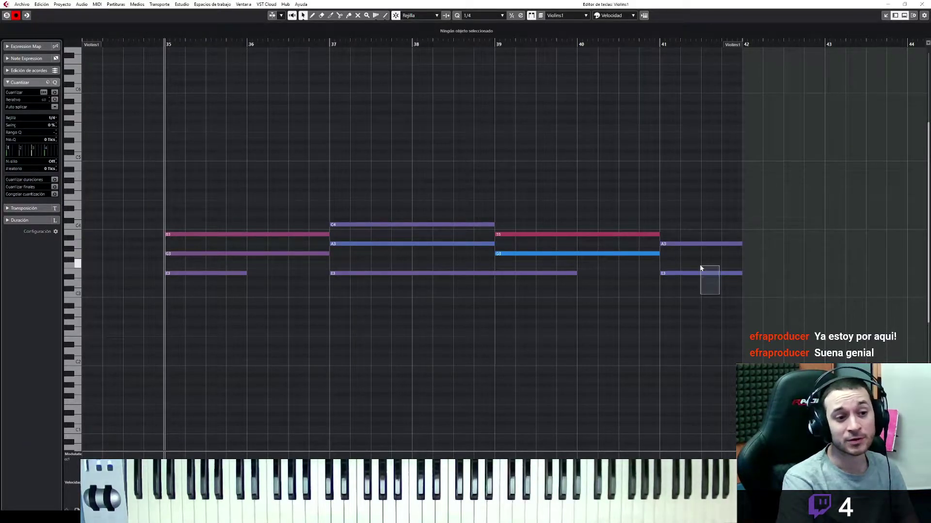
pyautogui.moveTo(700, 268); pyautogui.dragTo(712, 227)
pyautogui.moveTo(429, 165); pyautogui.dragTo(415, 338)
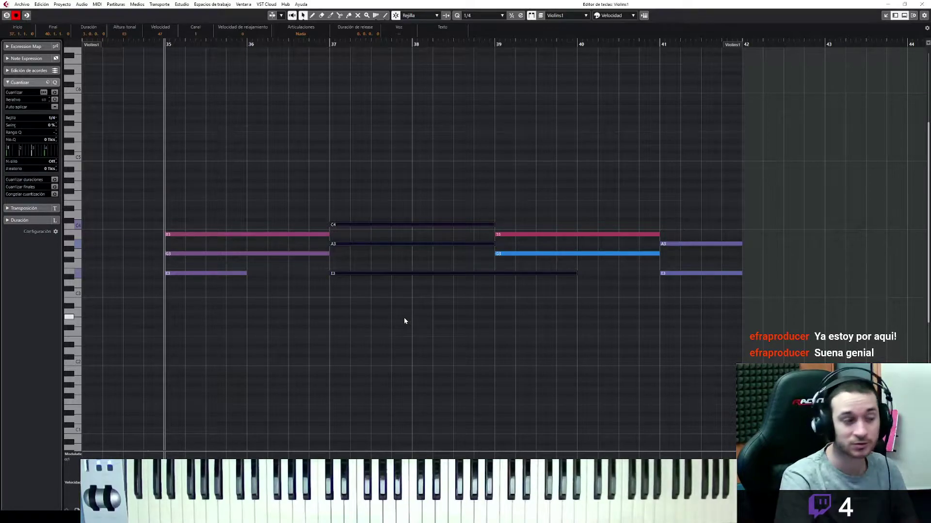
# Step: Return to the project view and play the StrDivisi Violins1 part from bar 34 to about bar 42
pyautogui.click(885, 15)
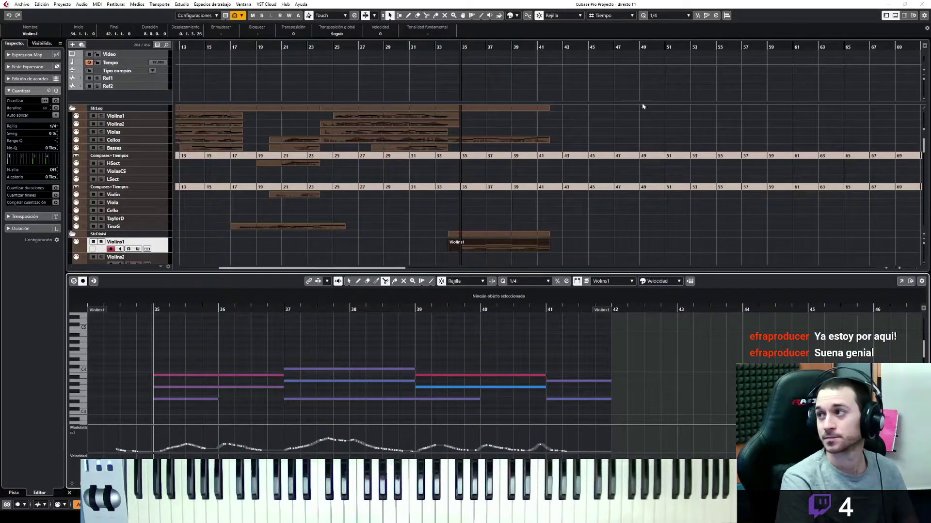
pyautogui.click(447, 55)
pyautogui.click(449, 47)
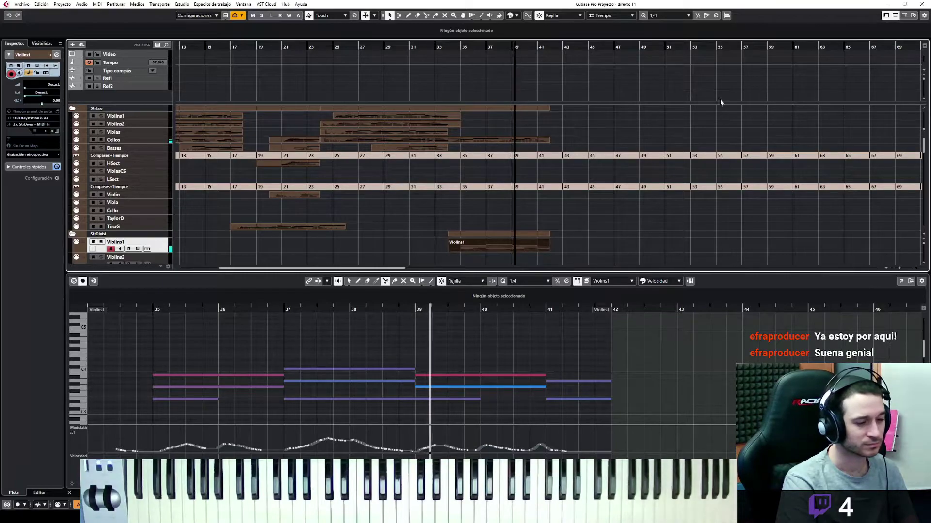
pyautogui.click(894, 15)
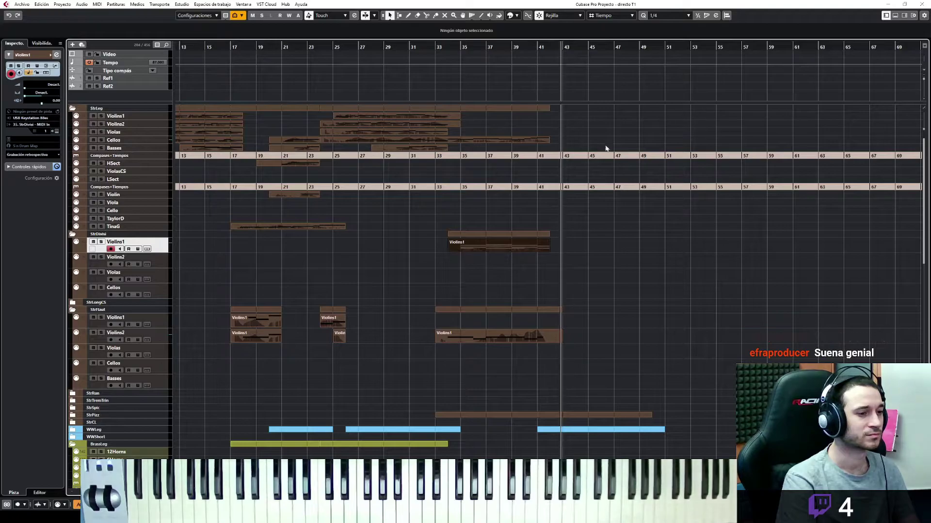
pyautogui.press('space')
# Step: Shorten the closing A3 and E3 notes at bar 41 to end at 41.4, and close the key editor
pyautogui.doubleClick(538, 246)
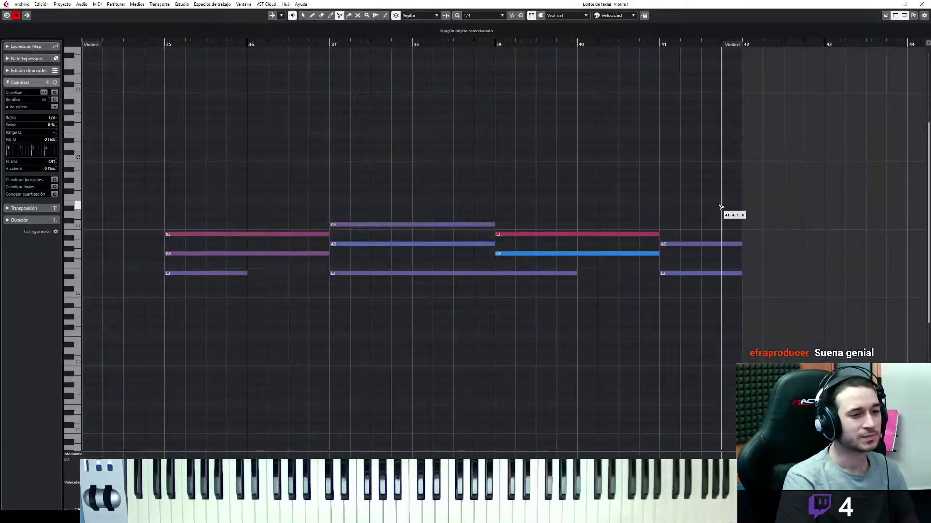
pyautogui.moveTo(708, 350); pyautogui.dragTo(708, 350)
pyautogui.moveTo(744, 274); pyautogui.dragTo(725, 281)
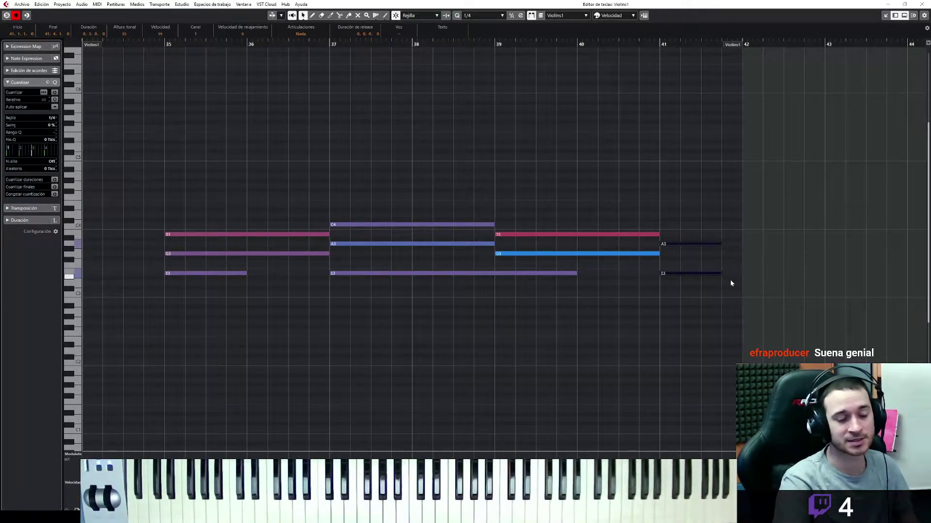
pyautogui.click(886, 15)
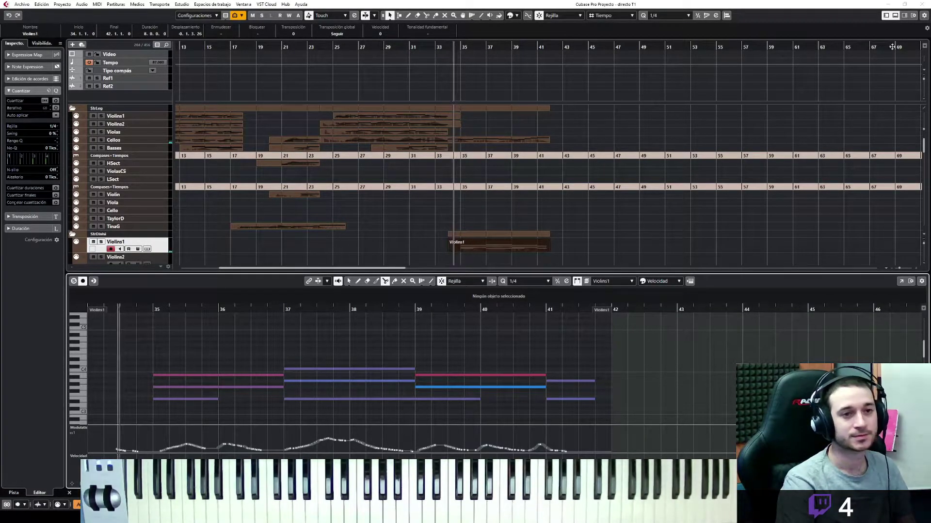
pyautogui.click(896, 16)
# Step: Listen to the transition between the two sections from about bar 32 to bar 35
pyautogui.click(531, 47)
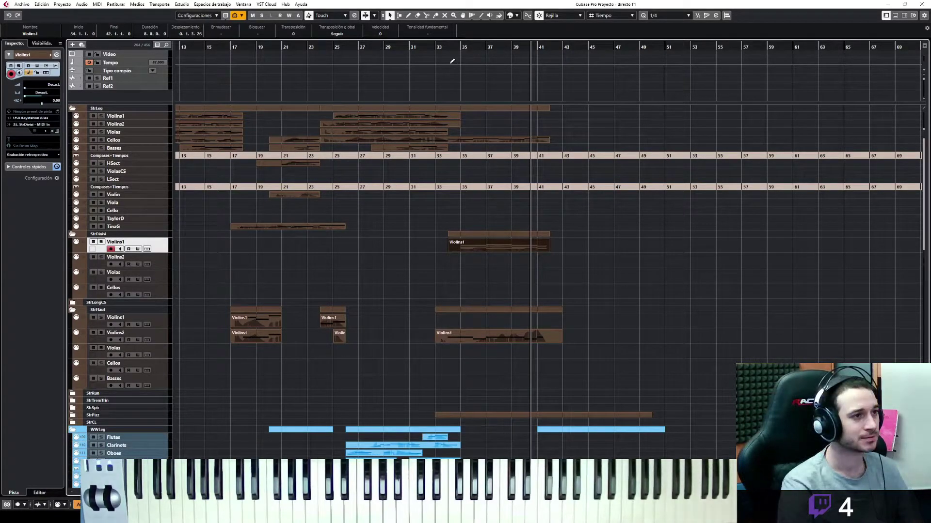
pyautogui.click(450, 48)
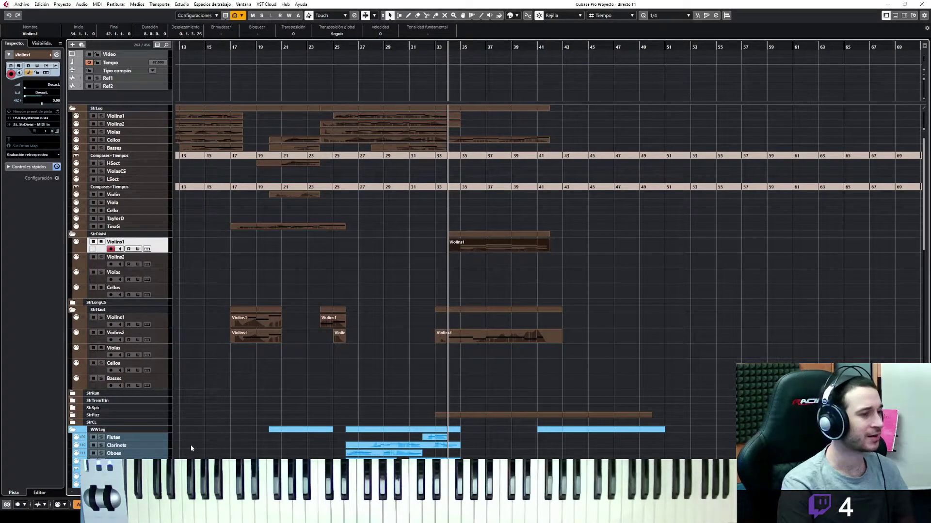
pyautogui.click(428, 47)
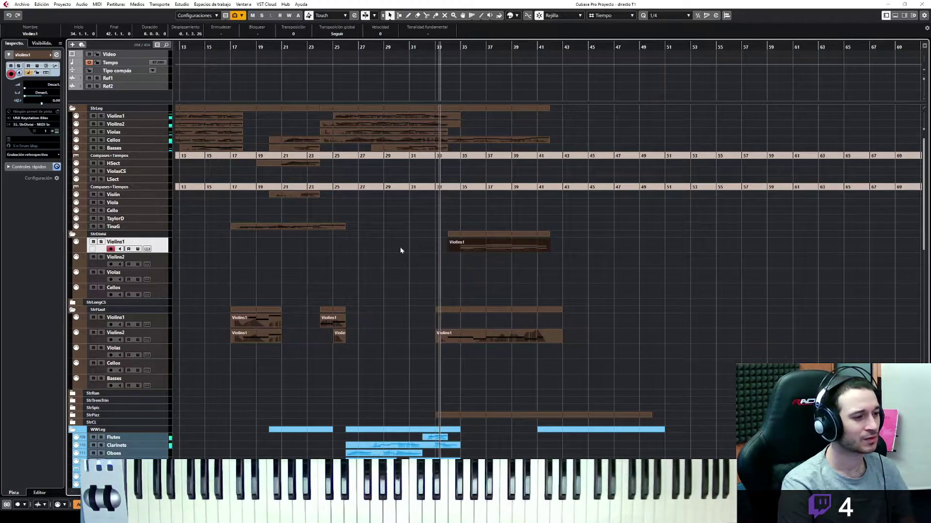
pyautogui.scroll(-4, 400, 246)
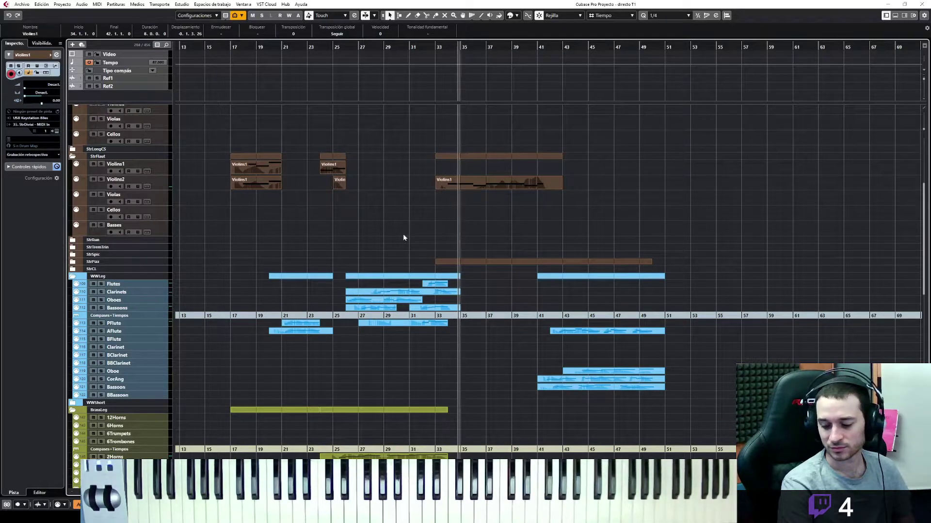
pyautogui.press('space')
# Step: Select the Boom track in SubLow, play a low hit along at bar 34 and insert it through retrospective recording
pyautogui.scroll(-15, 403, 234)
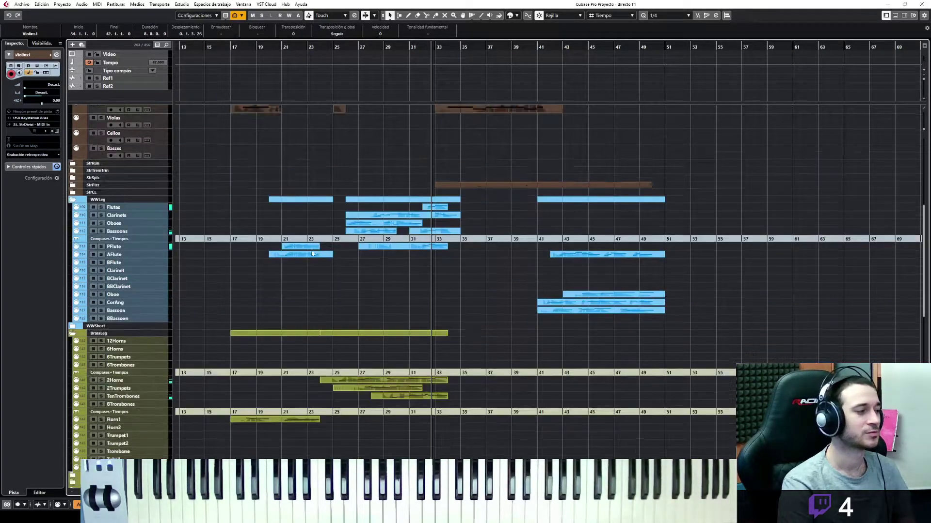
pyautogui.click(160, 333)
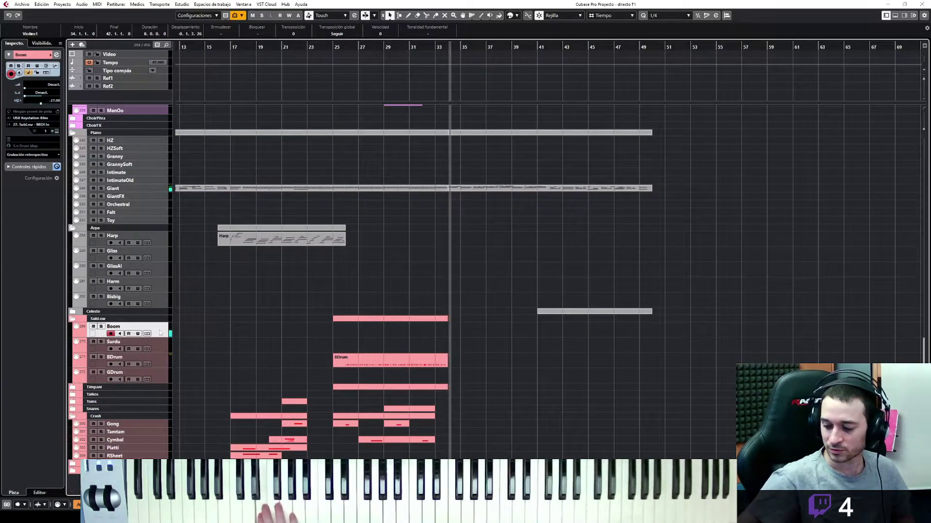
pyautogui.press('space')
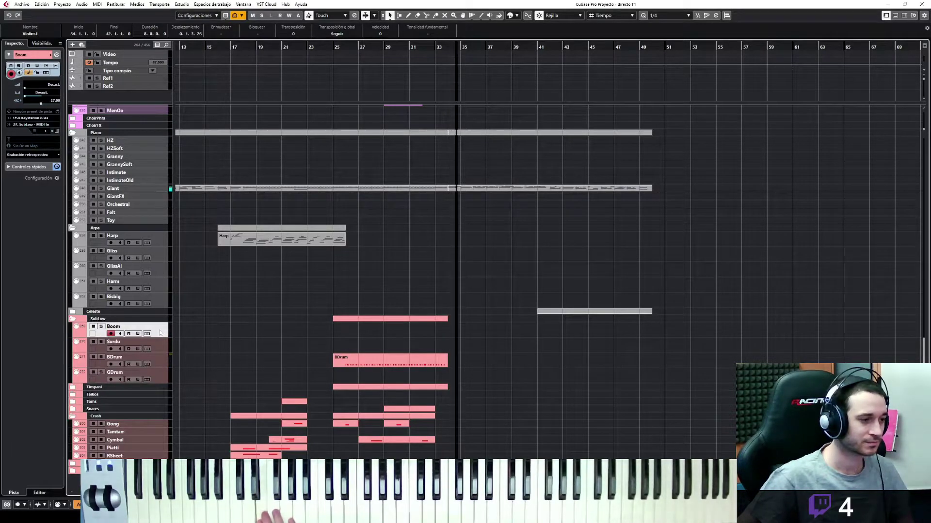
pyautogui.press('space')
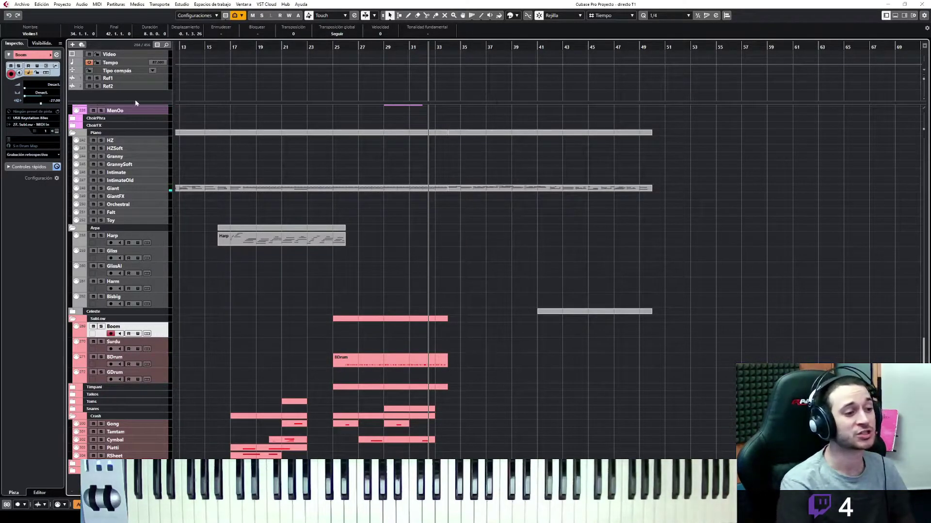
pyautogui.click(17, 155)
pyautogui.click(18, 162)
# Step: Open the new Boom part in the key editor, quantize its E1 note to 1/4, and close the editor
pyautogui.press('Return')
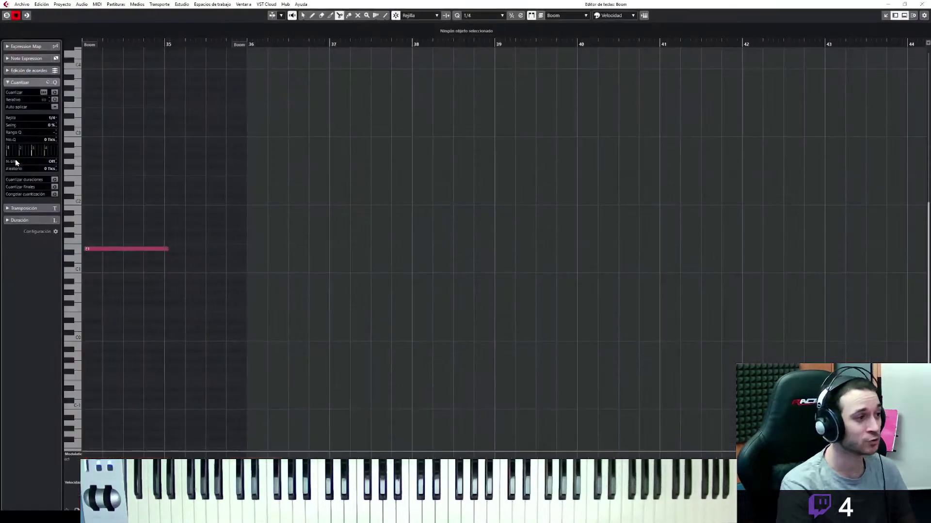
pyautogui.moveTo(119, 289); pyautogui.dragTo(120, 289)
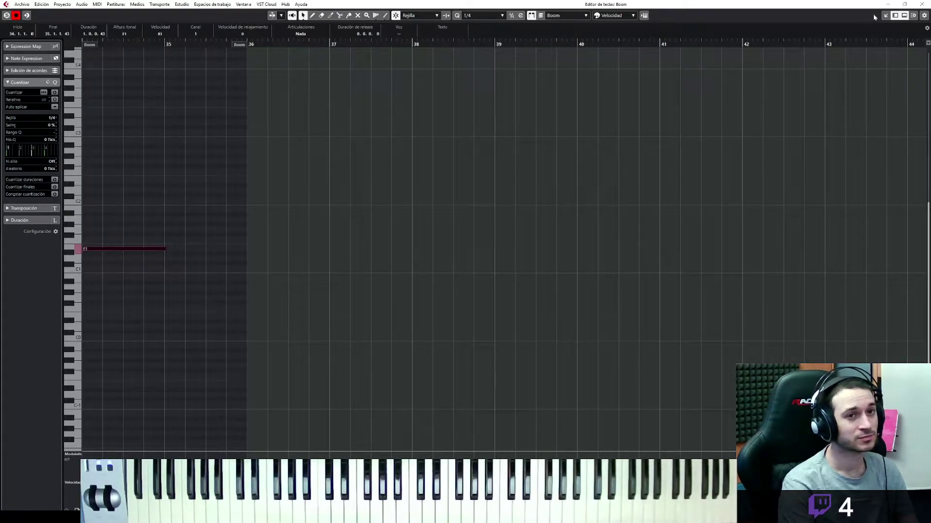
pyautogui.click(885, 16)
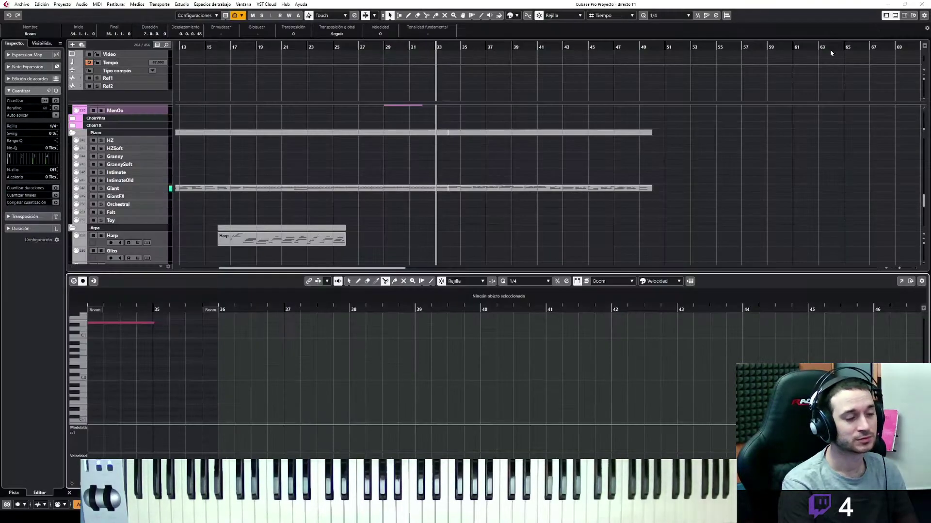
pyautogui.click(895, 18)
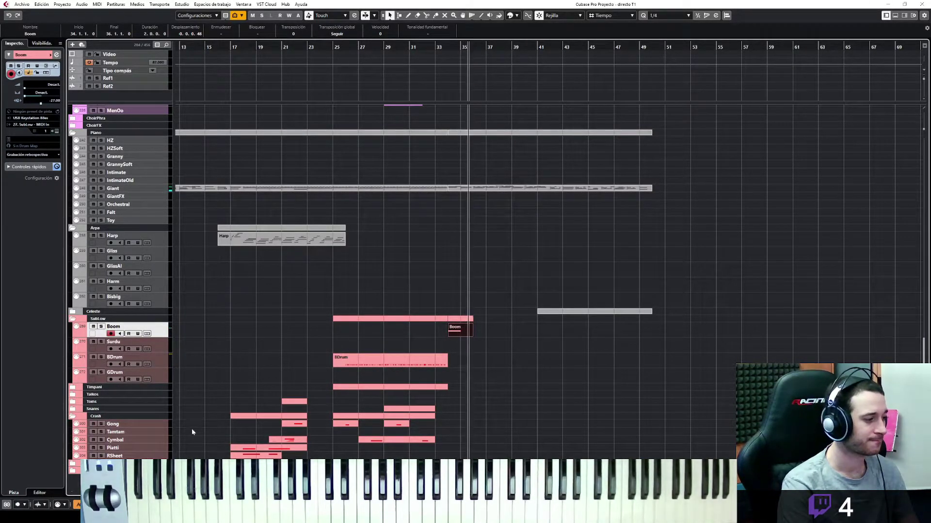
# Step: Select the RSheet track while listening on to about bar 41, and collapse all the instrument folders
pyautogui.click(163, 455)
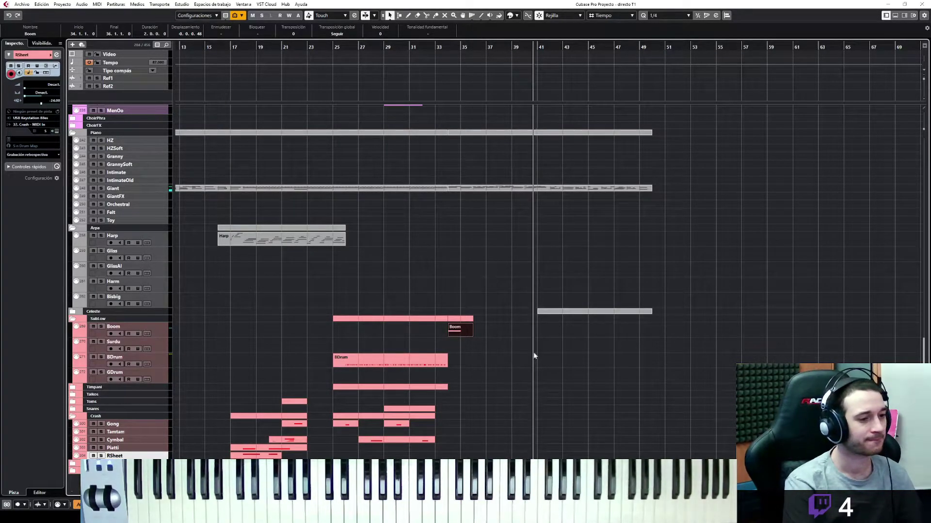
pyautogui.scroll(15, 533, 356)
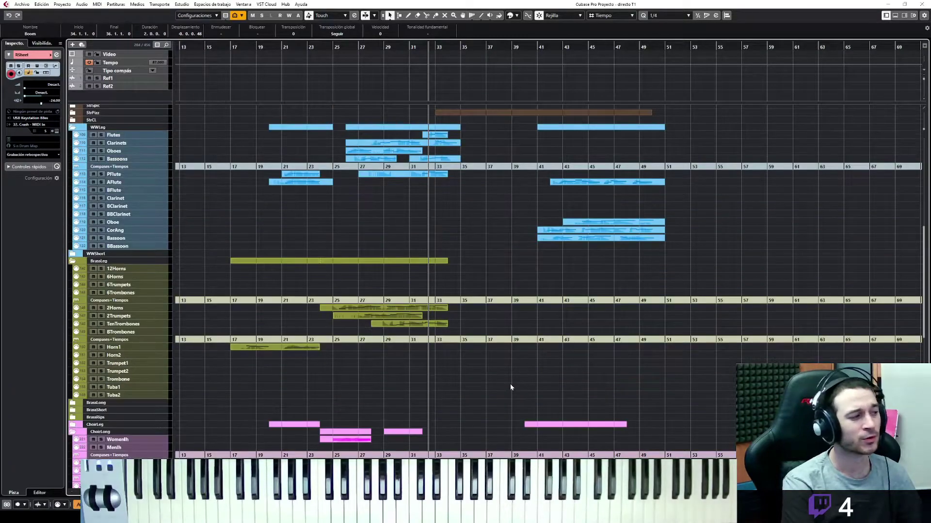
pyautogui.keyDown('ctrl'); pyautogui.click(73, 262); pyautogui.keyUp('ctrl')
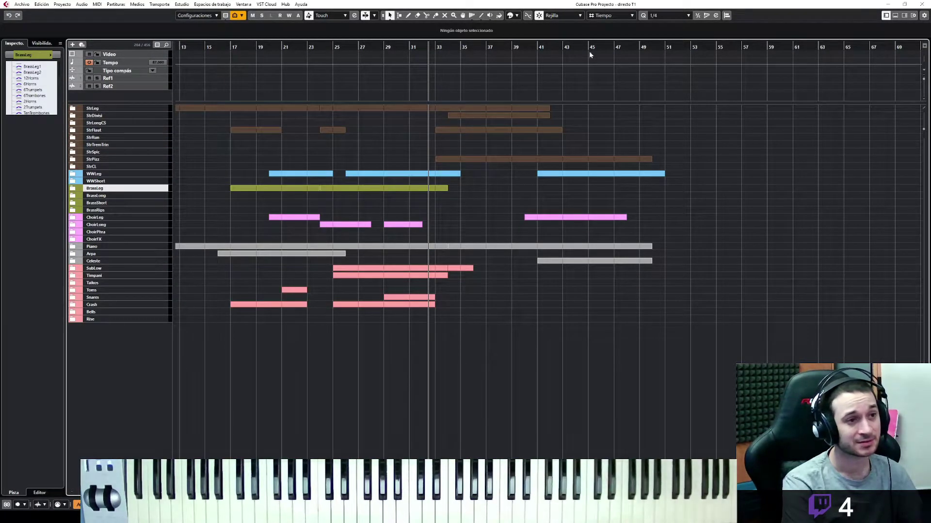
# Step: Play the ending from about bar 47 and expand the StrPizz folder to inspect its pizzicato parts
pyautogui.moveTo(620, 49); pyautogui.dragTo(620, 44)
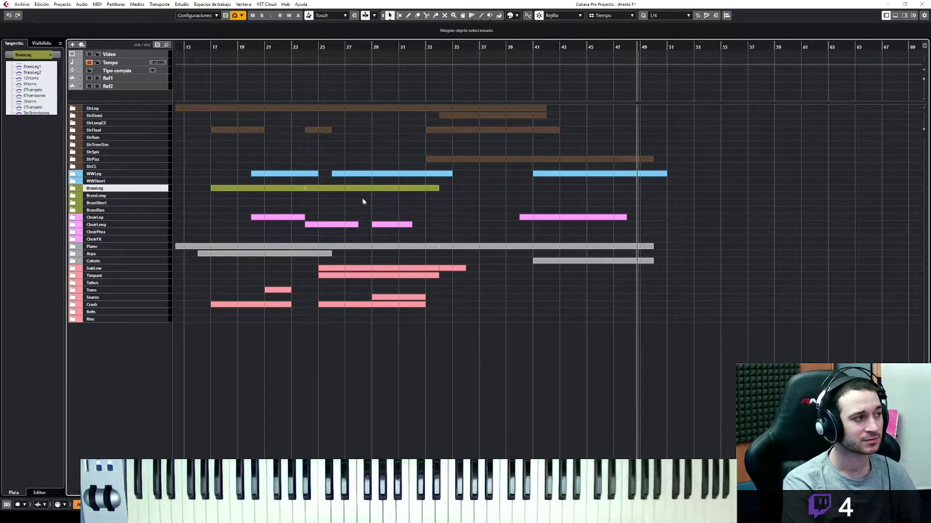
pyautogui.click(72, 159)
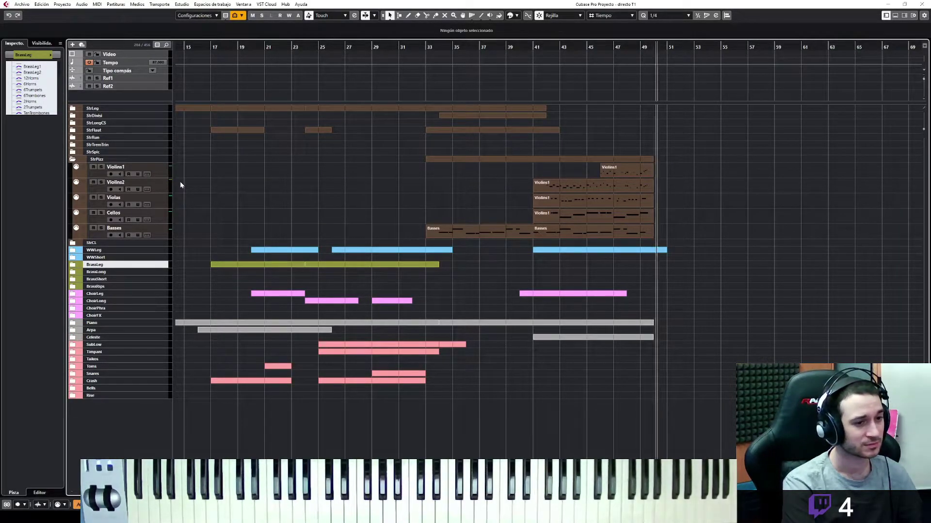
pyautogui.press('space')
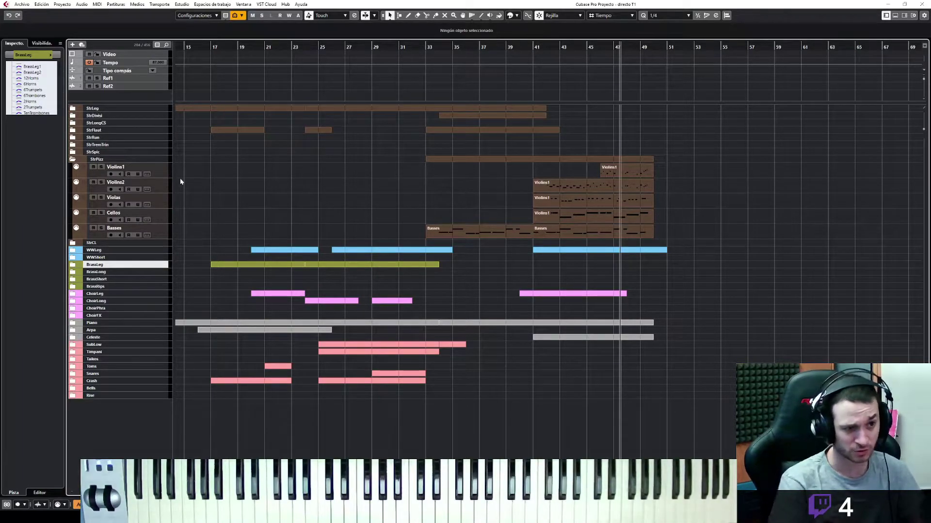
pyautogui.press('space')
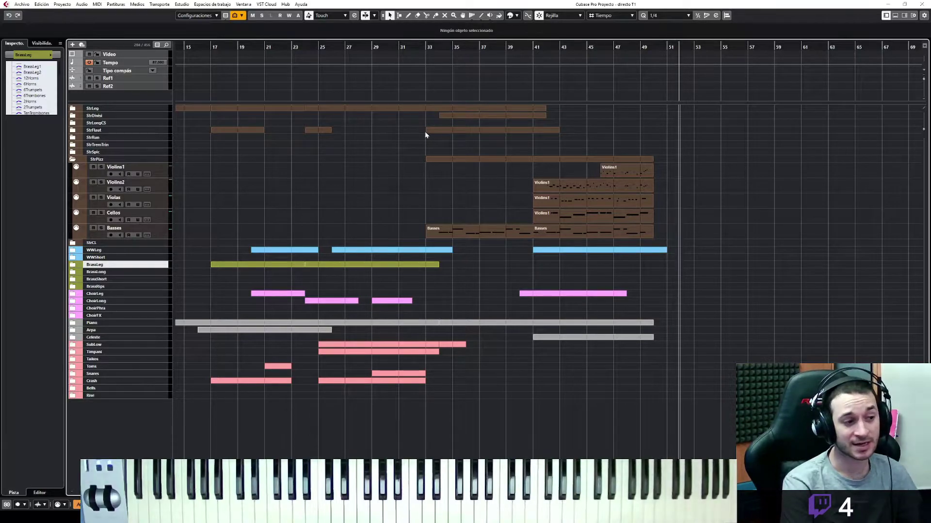
pyautogui.press('space')
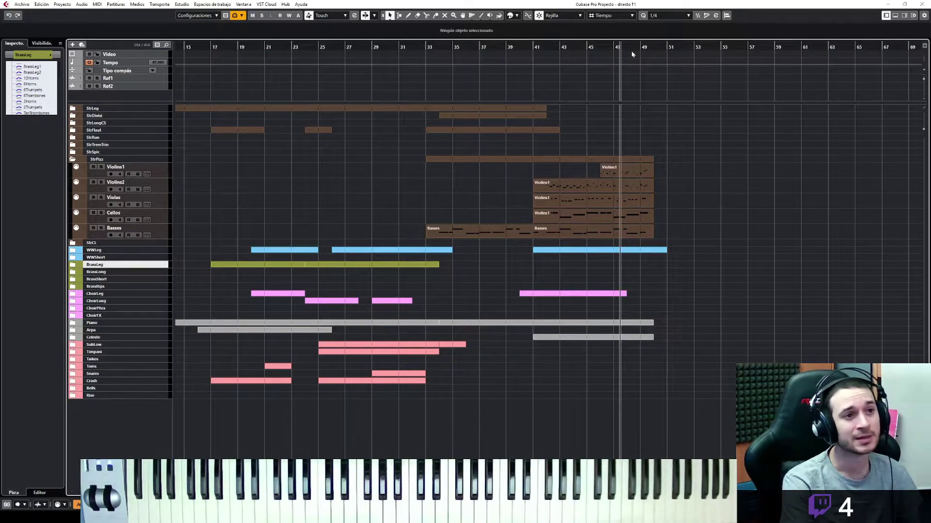
# Step: Switch the ruler's time format to seconds and place the playback position at the end of the piano part
pyautogui.rightClick(648, 46)
pyautogui.click(656, 56)
pyautogui.click(654, 49)
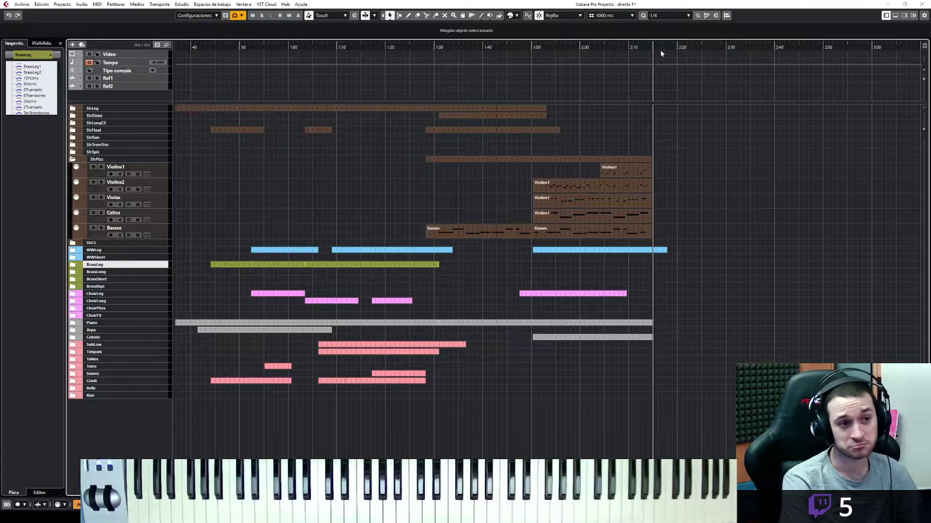
# Step: Return the playback position to the start of the project and collapse the StrPizz folder
pyautogui.press('space')
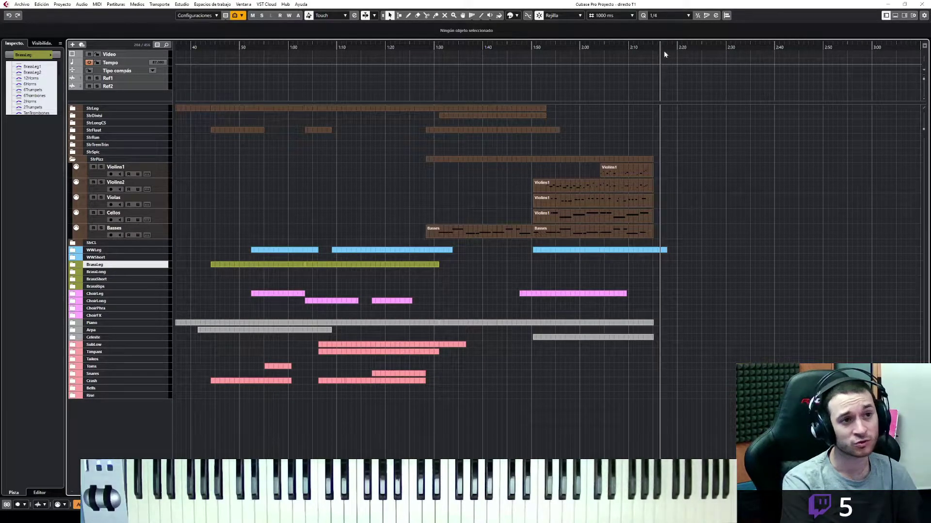
pyautogui.press('Home')
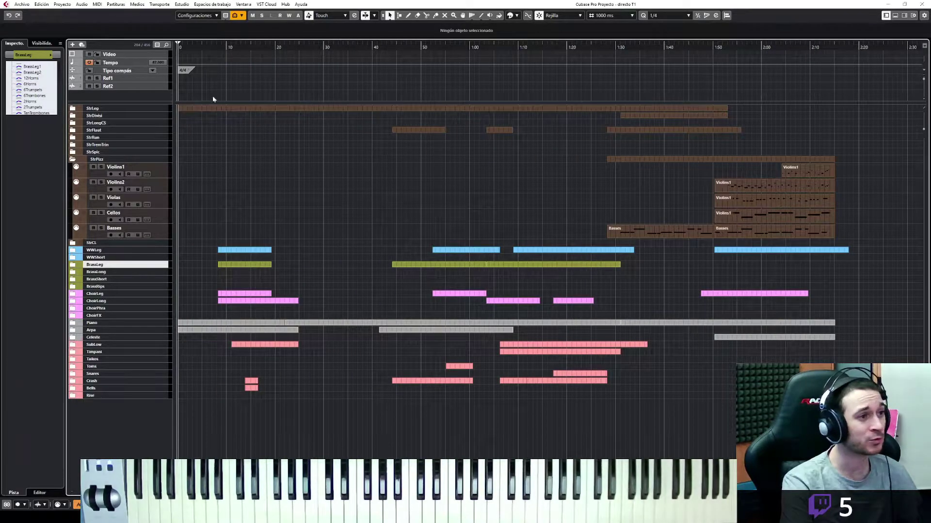
pyautogui.click(71, 159)
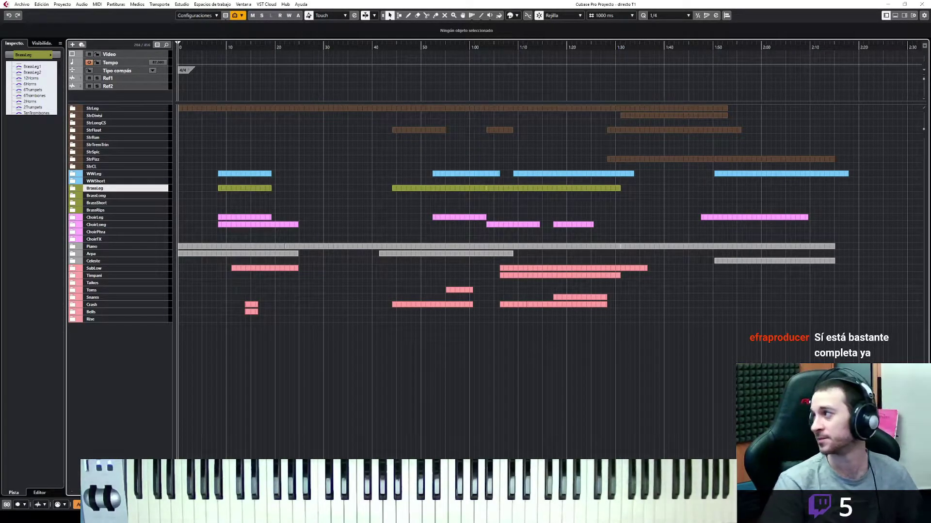
# Step: Listen to the opening, expand the StrLeg and StrPizz folders, and select the Violins1 track in StrPizz
pyautogui.press('space')
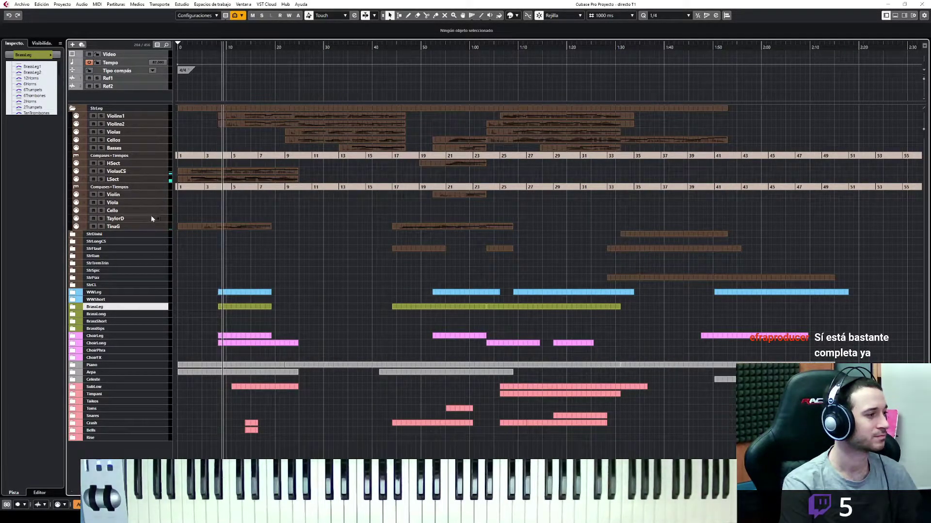
pyautogui.press('space')
pyautogui.click(73, 278)
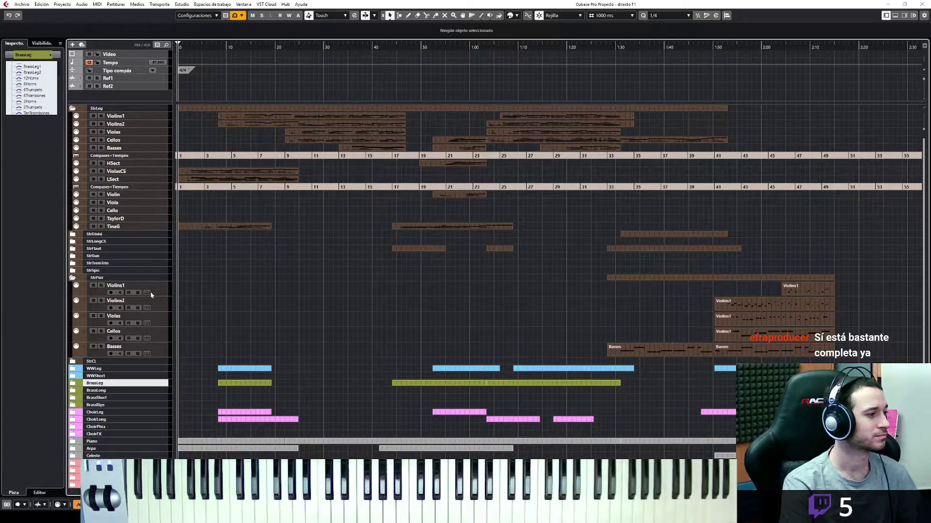
pyautogui.click(167, 291)
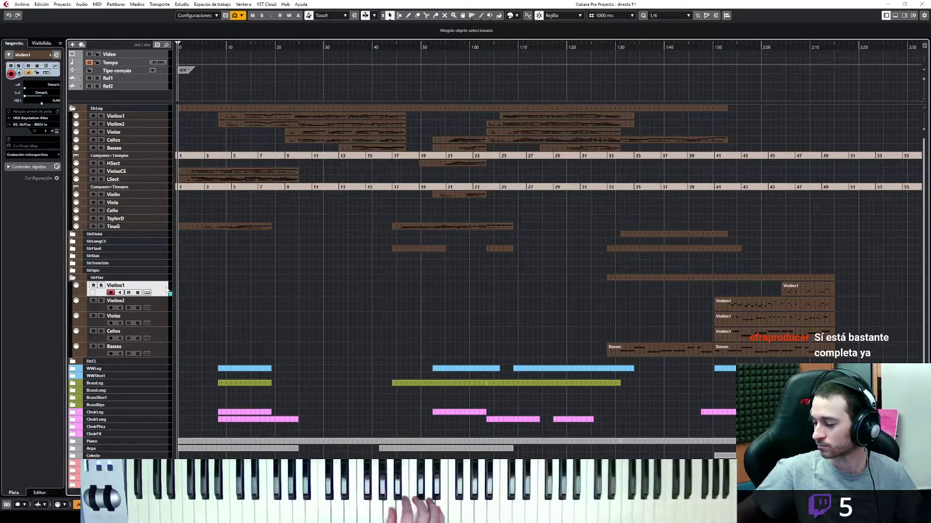
# Step: Play the opening again, expand the BrassLeg folder, and set the playback position to about 20 seconds
pyautogui.press('space')
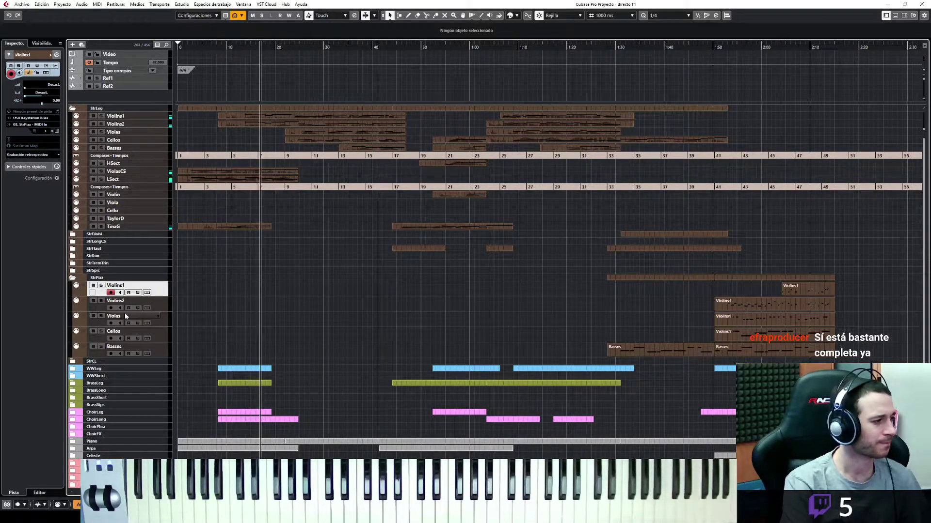
pyautogui.scroll(-3, 236, 298)
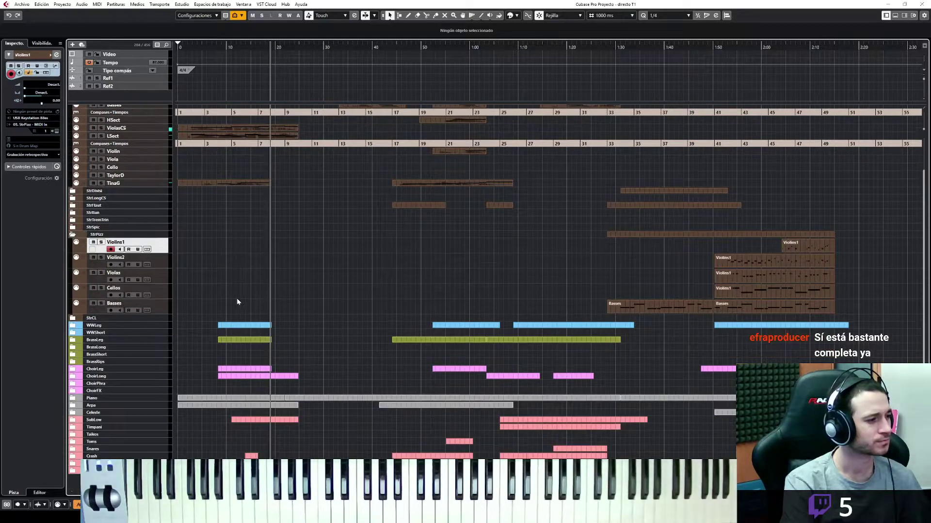
pyautogui.click(74, 341)
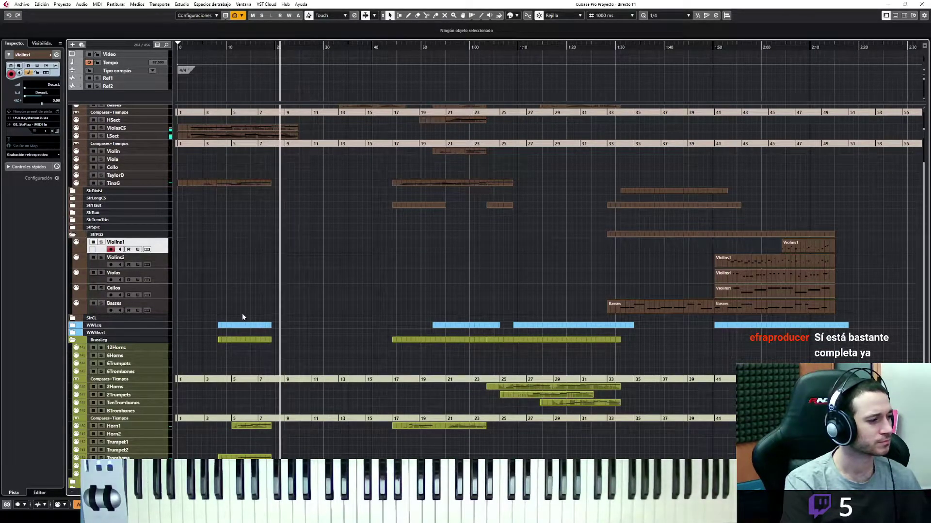
pyautogui.scroll(-2, 244, 315)
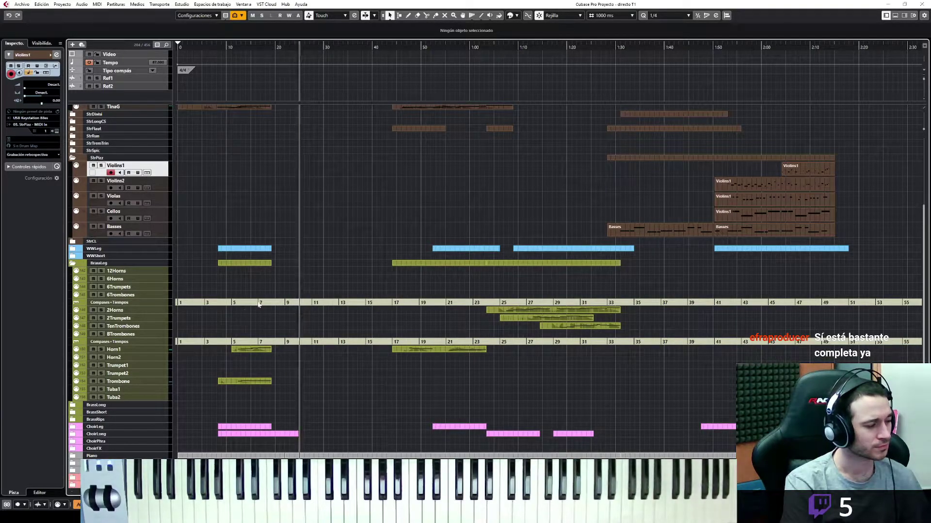
pyautogui.press('space')
pyautogui.click(274, 47)
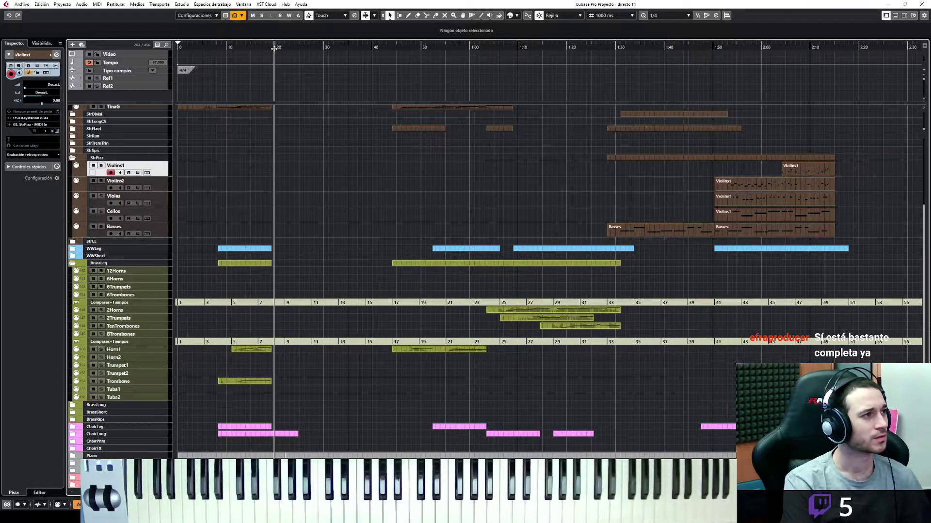
# Step: Listen to the string passage from about 20 seconds to about bar 16 in a closer timeline view
pyautogui.scroll(3, 308, 212)
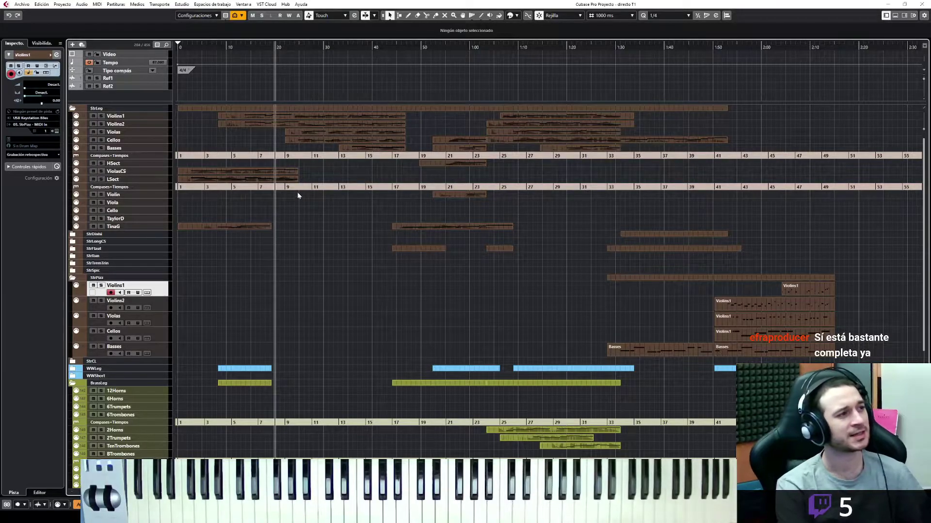
pyautogui.press('space')
pyautogui.press('h')
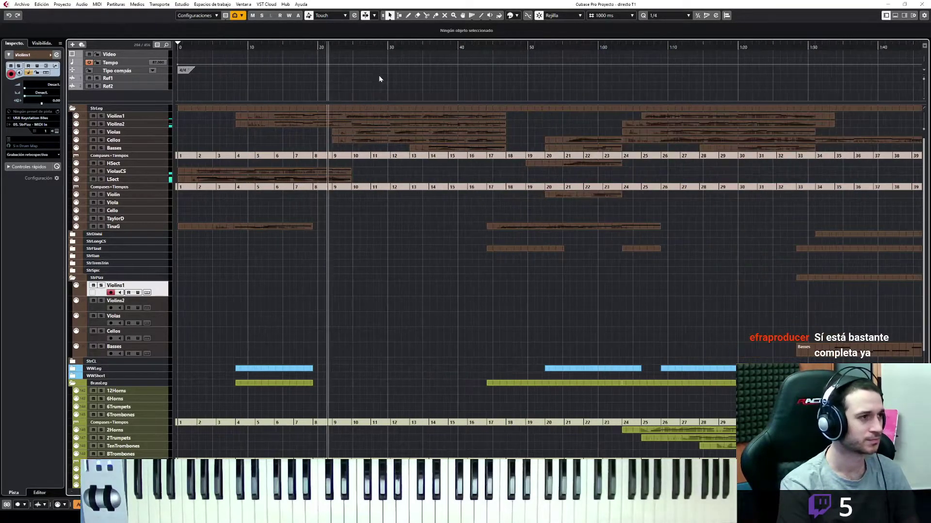
pyautogui.press('h')
pyautogui.press('h')
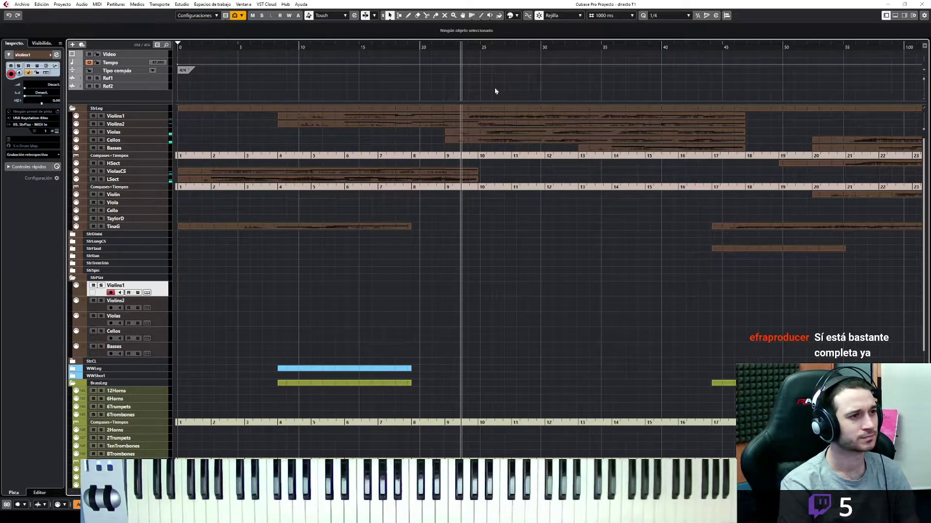
pyautogui.press('space')
pyautogui.press('space')
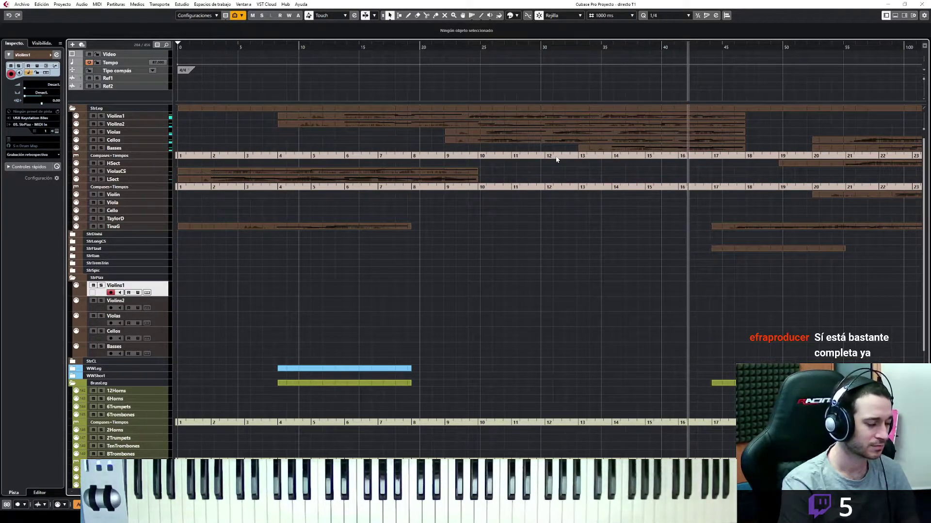
# Step: Expand the Celeste folder and select the Celeste track while the section from bar 17 plays
pyautogui.press('g')
pyautogui.press('g')
pyautogui.press('g')
pyautogui.press('g')
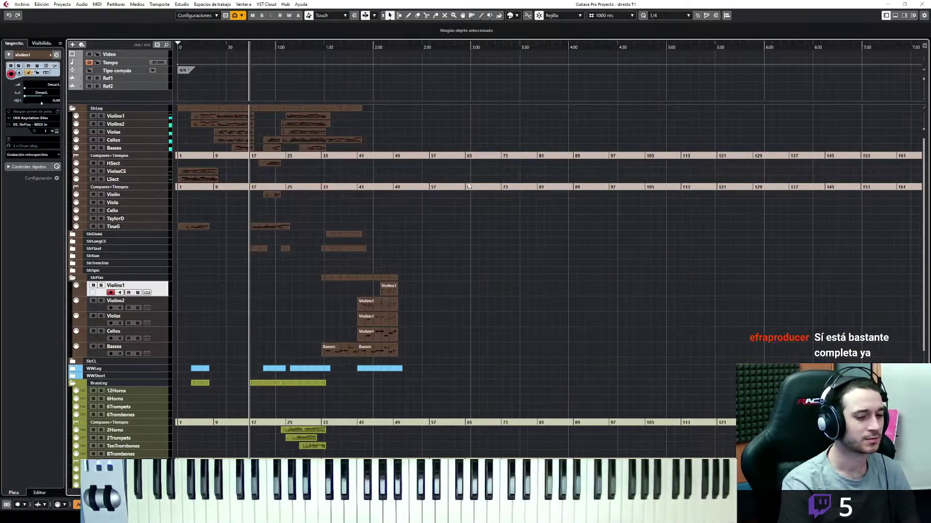
pyautogui.press('h')
pyautogui.press('h')
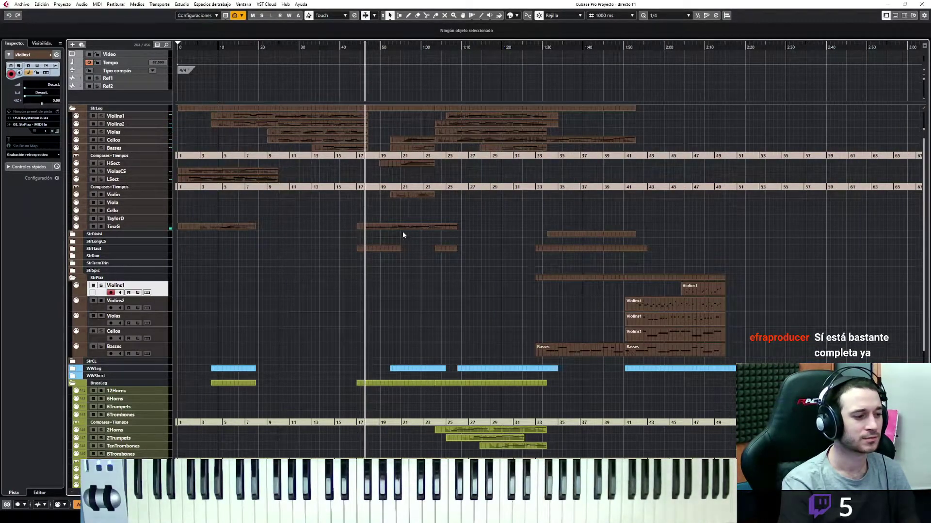
pyautogui.scroll(-3, 398, 234)
pyautogui.scroll(-4, 385, 234)
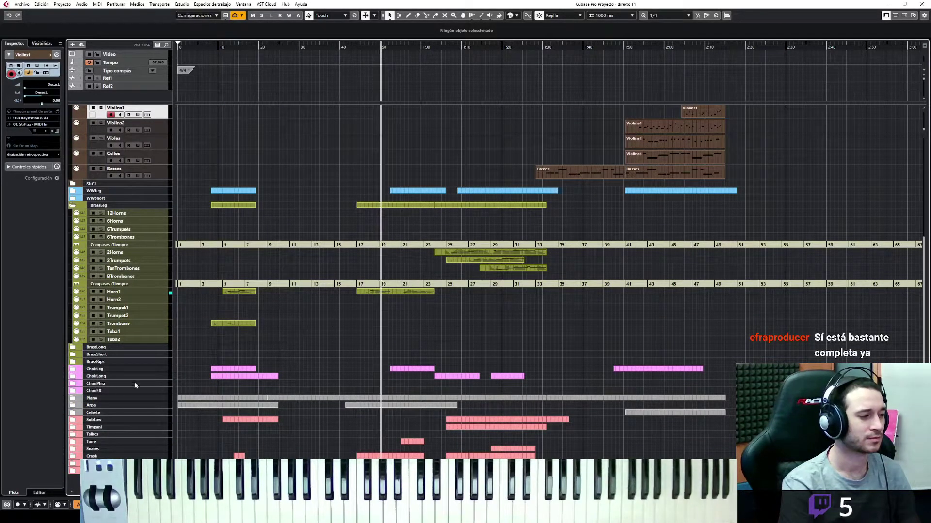
pyautogui.click(73, 413)
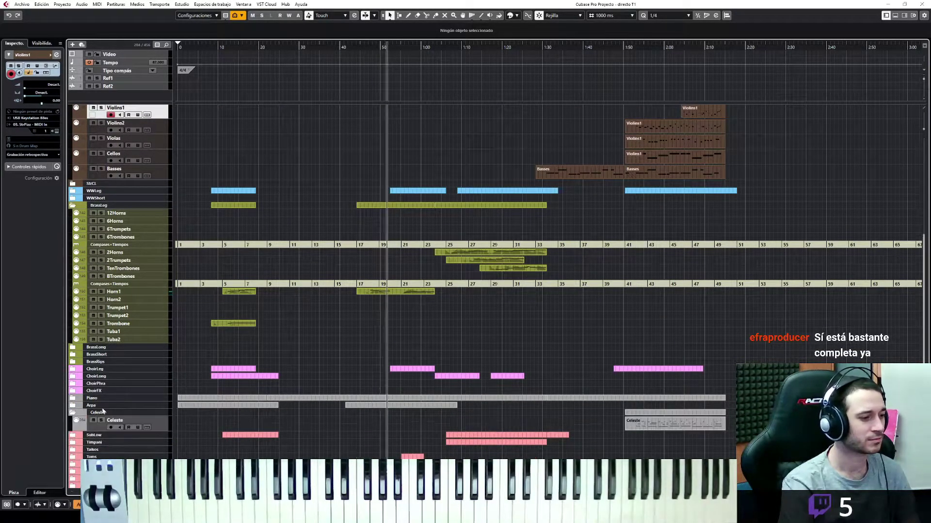
pyautogui.click(160, 421)
# Step: Place the playback position at about 43 seconds and try out a celeste line from there
pyautogui.press('space')
pyautogui.click(352, 49)
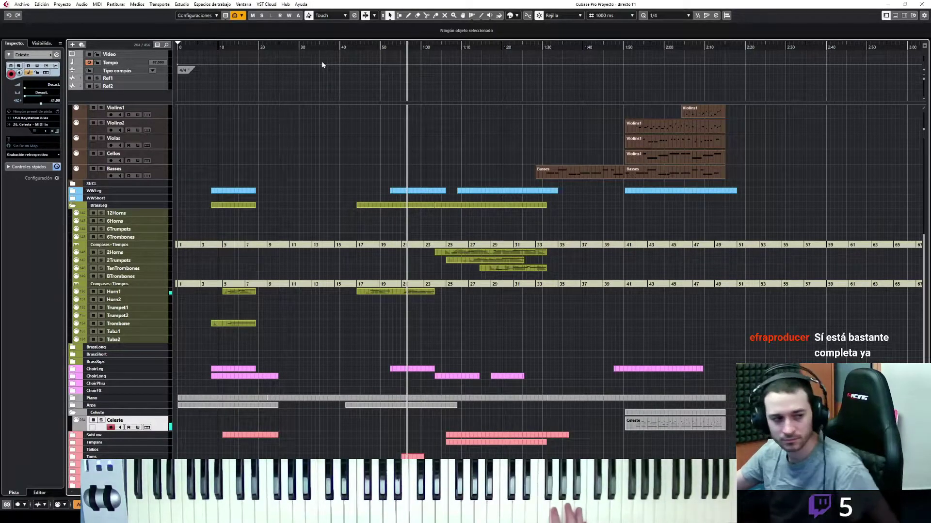
pyautogui.press('space')
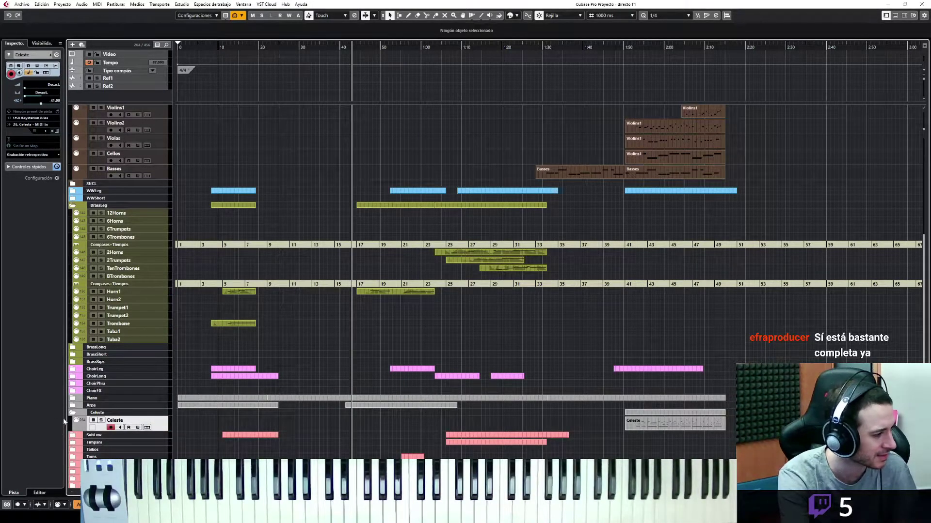
# Step: Collapse the Celeste folder and select the Glock track inside the Bells folder
pyautogui.click(71, 413)
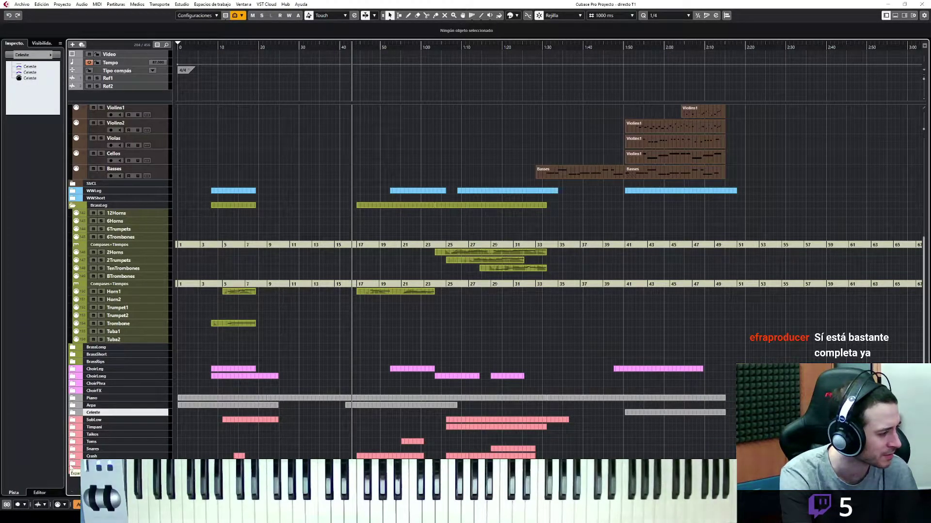
pyautogui.scroll(-3, 191, 448)
pyautogui.click(157, 456)
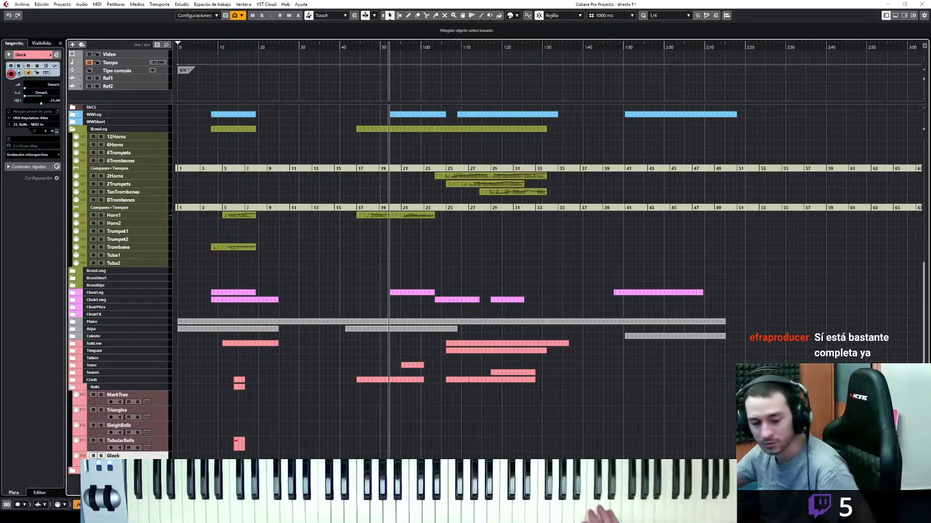
# Step: Stop playback and insert the glockenspiel performance on the Glock track from the retrospective recording
pyautogui.press('space')
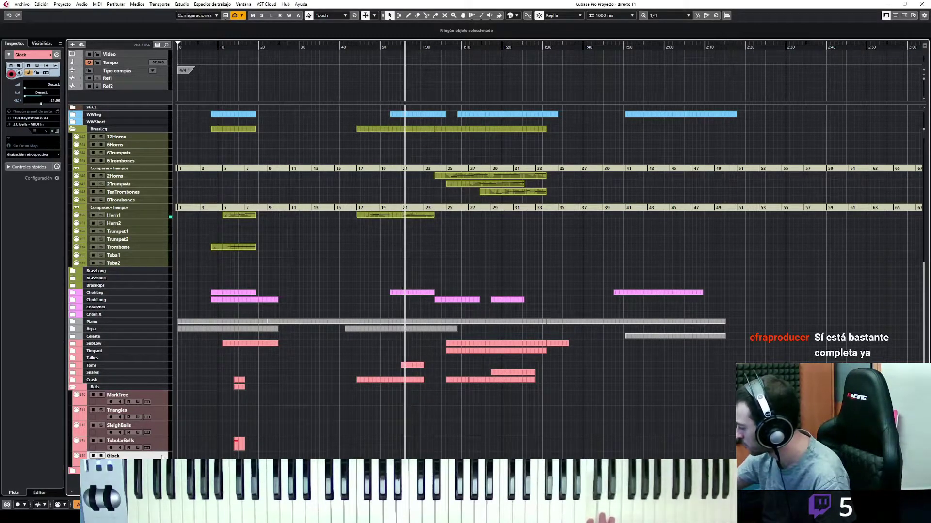
pyautogui.press('space')
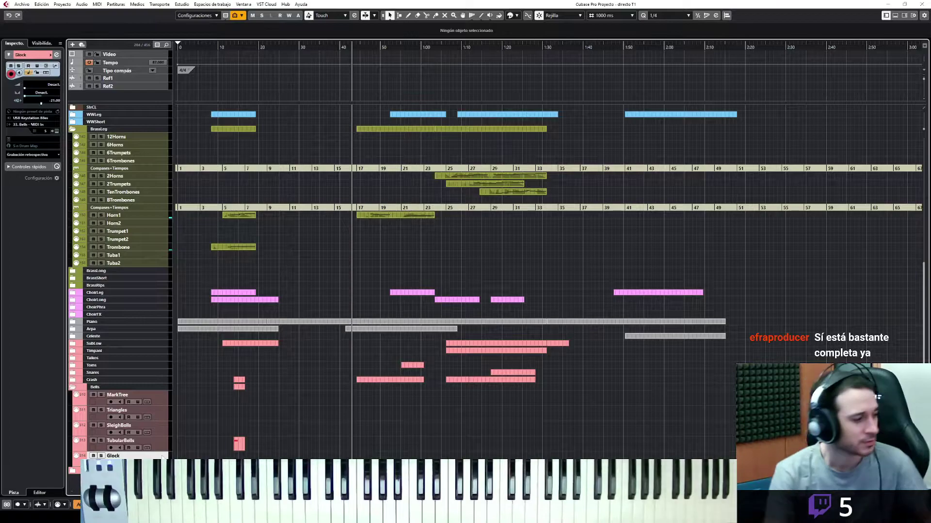
pyautogui.click(45, 155)
pyautogui.click(50, 165)
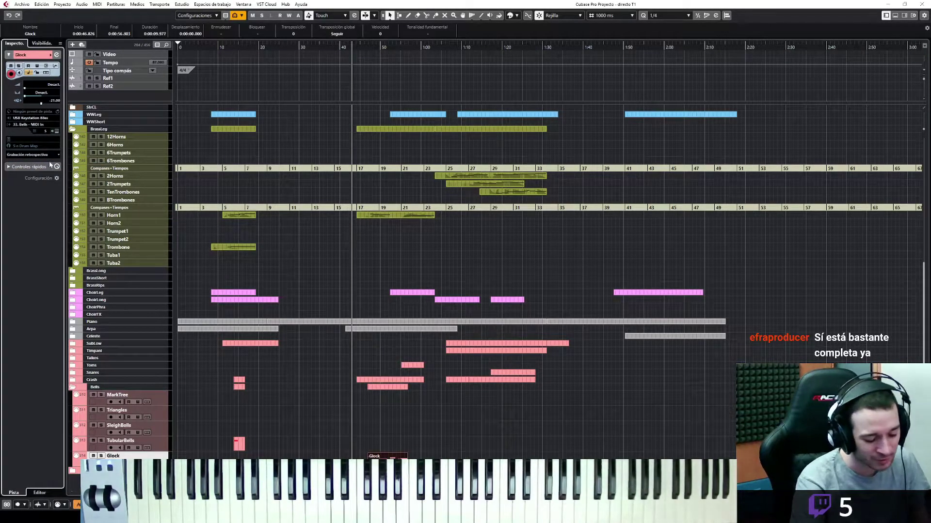
# Step: Quantize all notes of the new Glock part to 1/4 and fit the part from bar 18 to bar 22
pyautogui.press('Return')
pyautogui.press('g')
pyautogui.press('g')
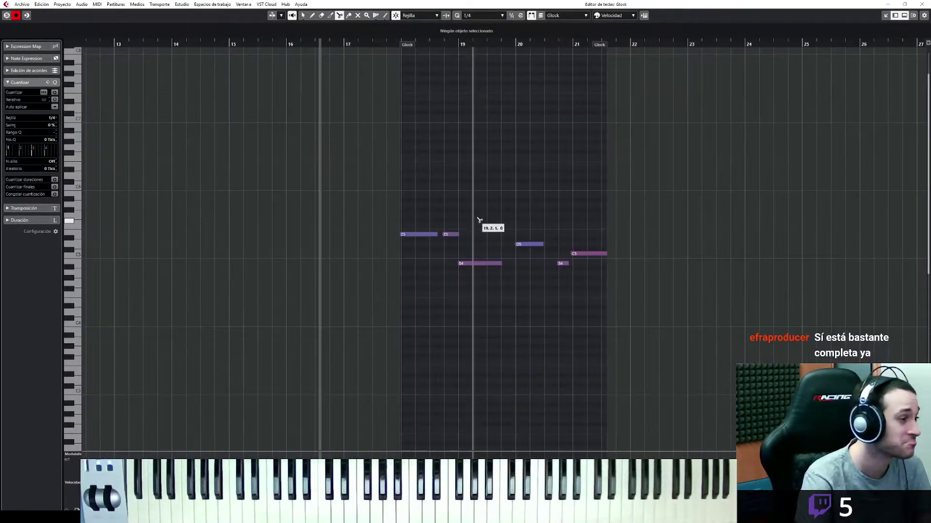
pyautogui.moveTo(627, 181); pyautogui.dragTo(368, 329)
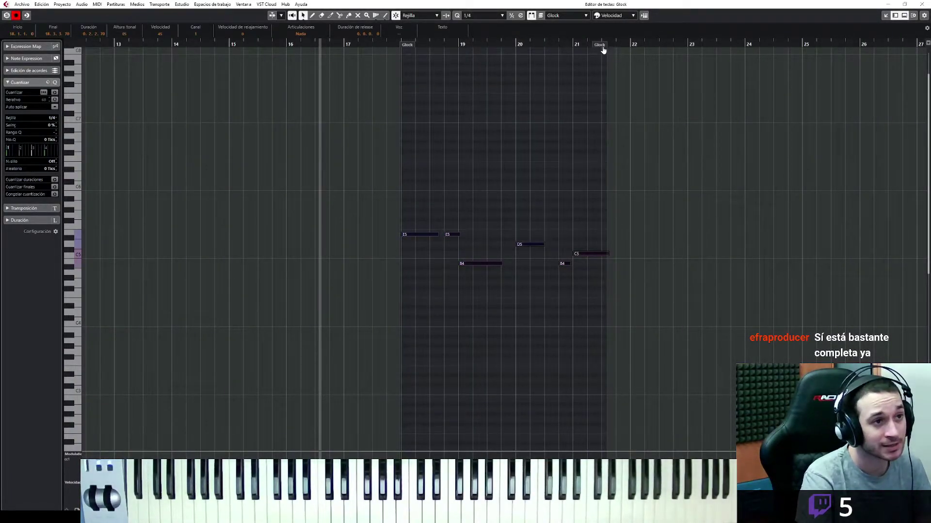
pyautogui.moveTo(603, 49); pyautogui.dragTo(625, 48)
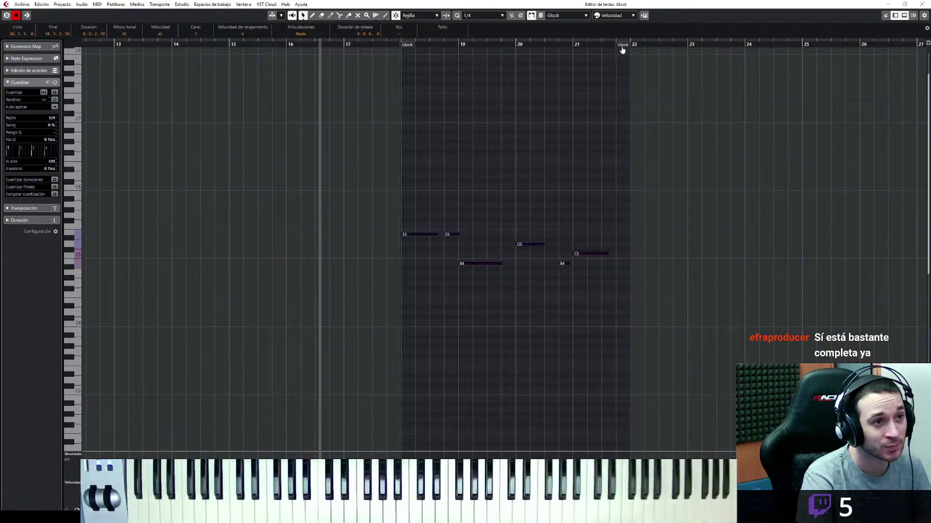
pyautogui.click(396, 45)
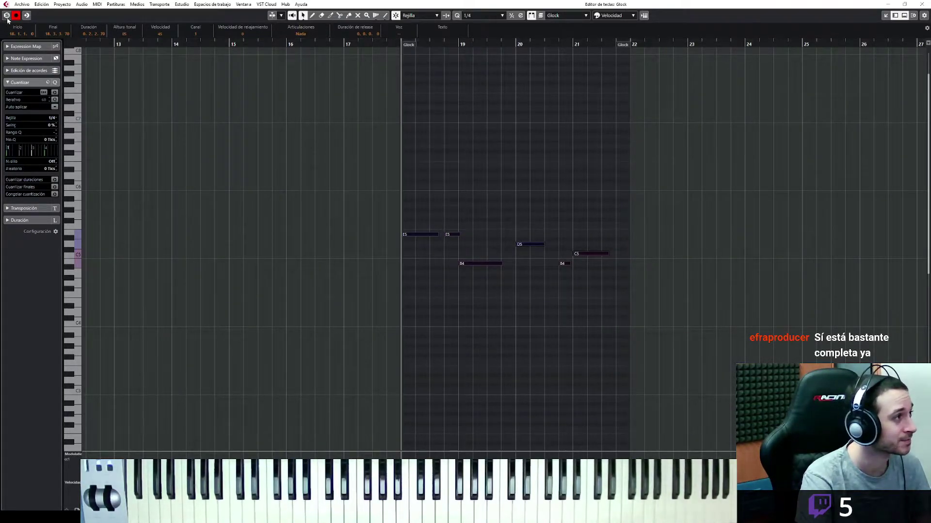
# Step: Play back the quantized Glock part from bar 18 and close its key editor
pyautogui.press('space')
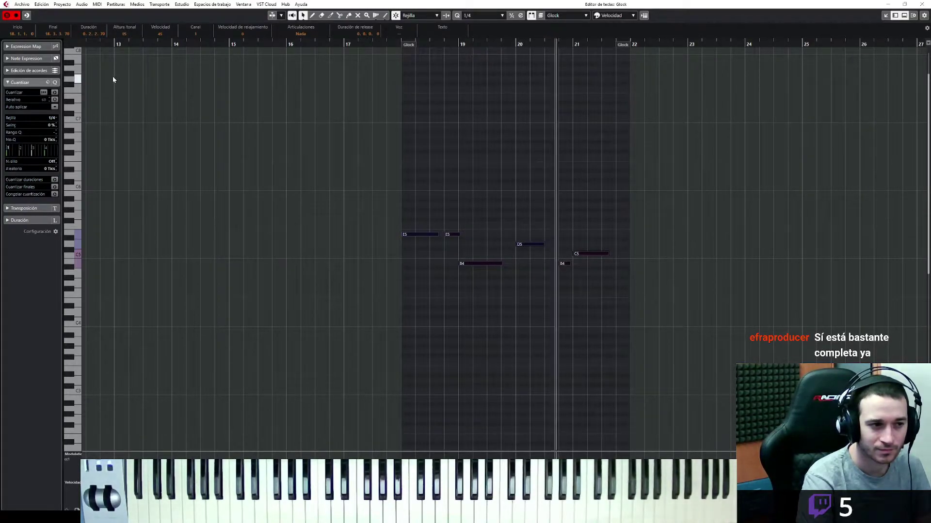
pyautogui.press('space')
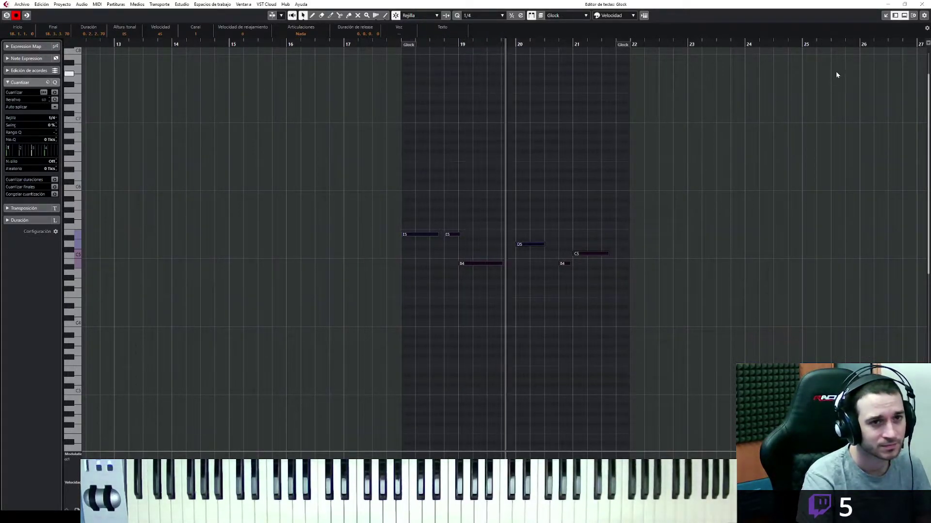
pyautogui.click(886, 16)
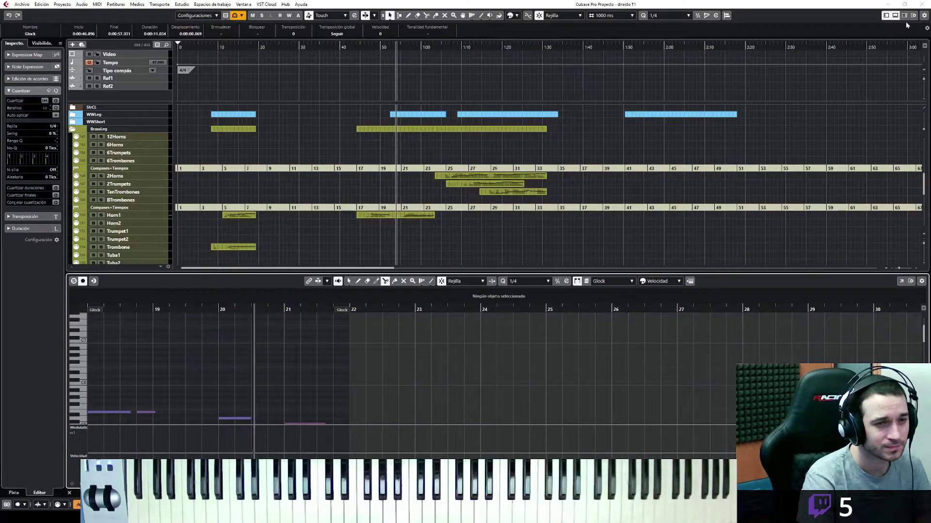
pyautogui.click(896, 16)
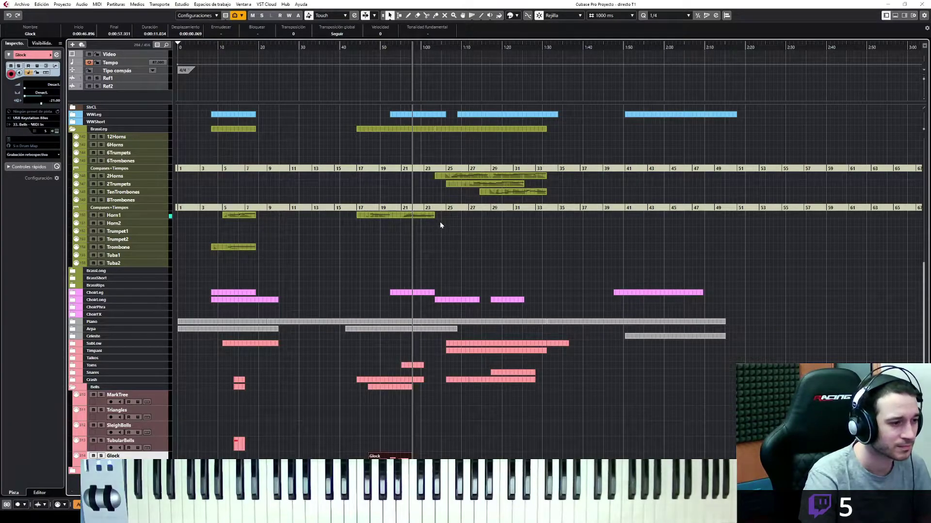
pyautogui.press('space')
# Step: Audition the Violas track over the passage around bar 21 and play along on the ViolasCS track in the StrLeg folder
pyautogui.scroll(5, 418, 228)
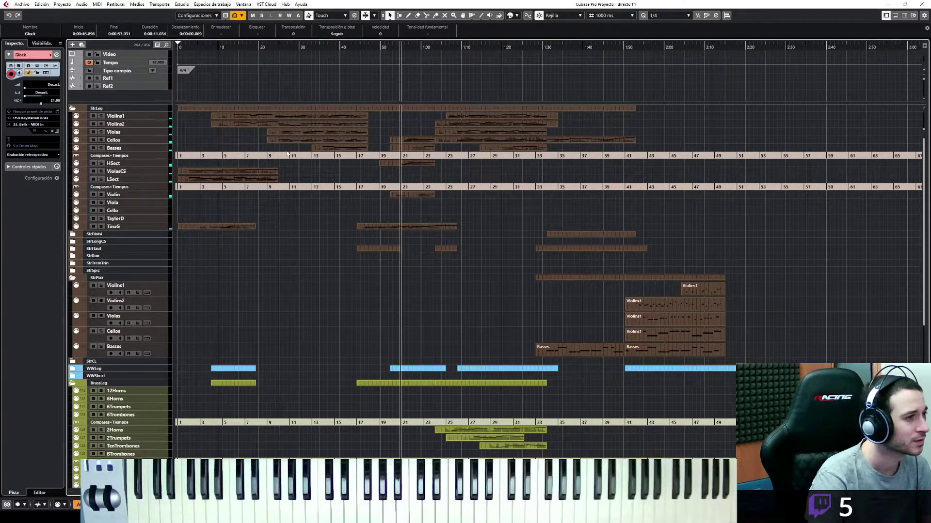
pyautogui.click(401, 141)
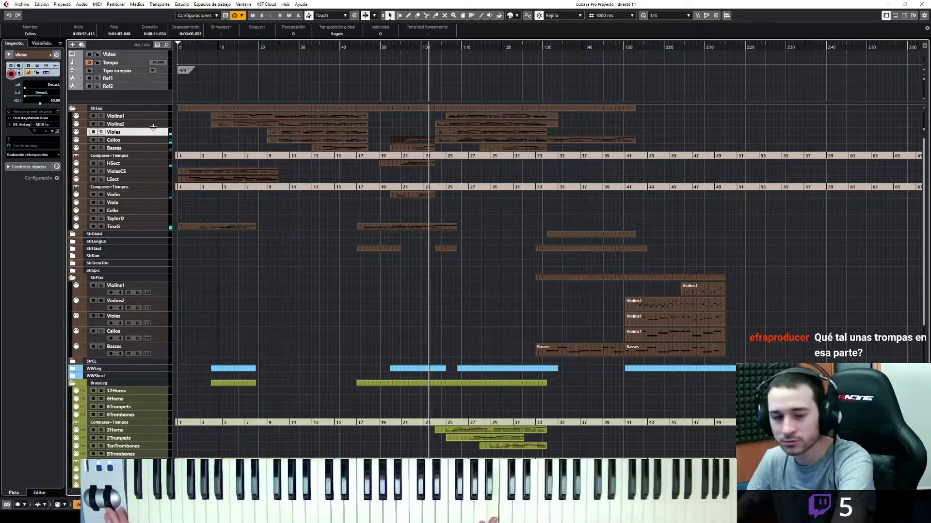
pyautogui.press('space')
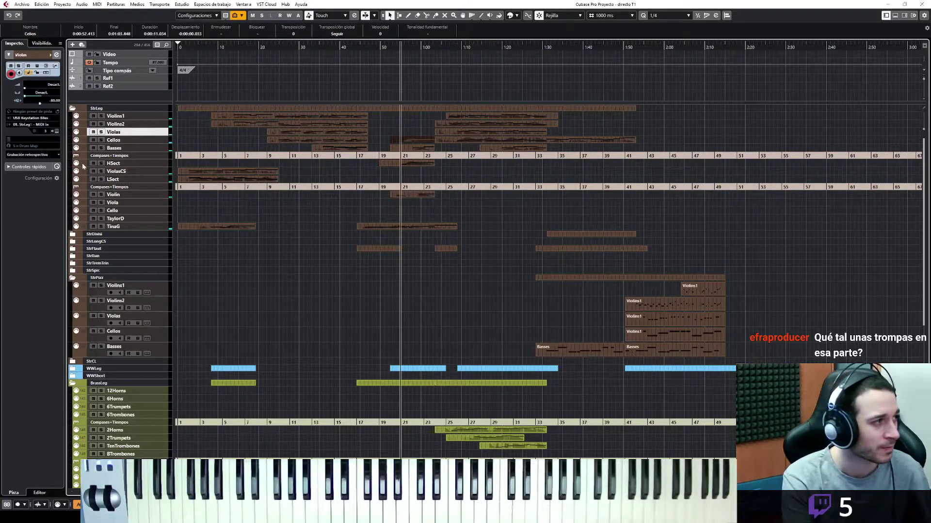
pyautogui.click(159, 172)
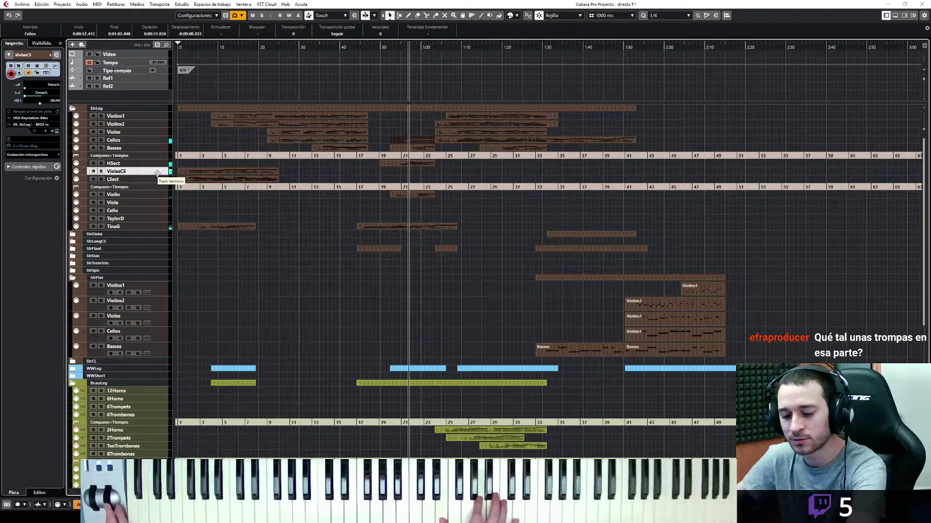
pyautogui.press('space')
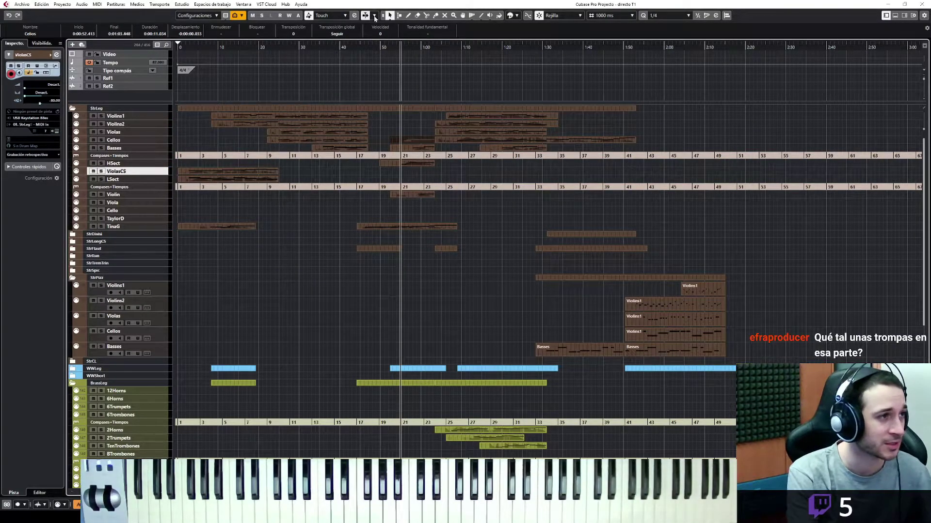
# Step: Move the playhead into bar 20 and switch the main ruler from seconds to bars and beats
pyautogui.click(396, 46)
pyautogui.rightClick(397, 46)
pyautogui.click(410, 51)
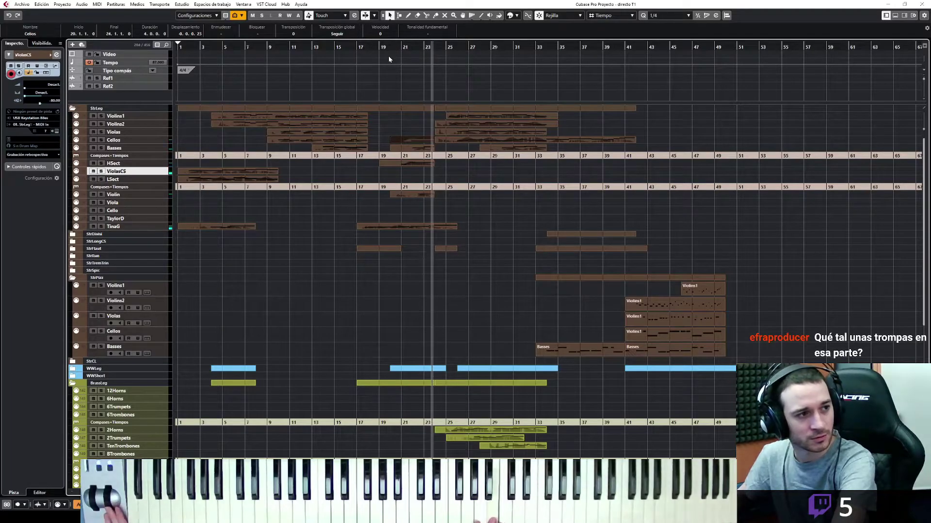
# Step: Stop playback and insert the viola performance on the ViolasCS track from the retrospective recording
pyautogui.press('space')
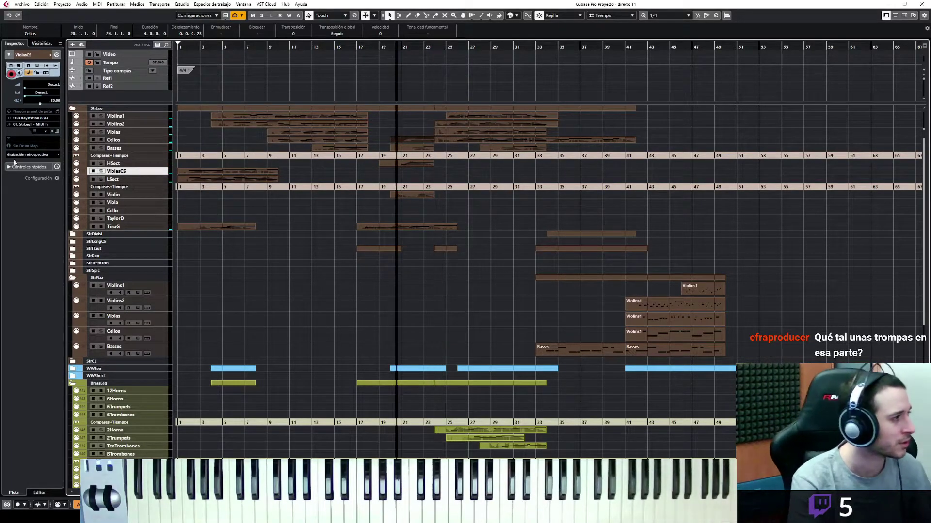
pyautogui.click(27, 157)
pyautogui.click(29, 168)
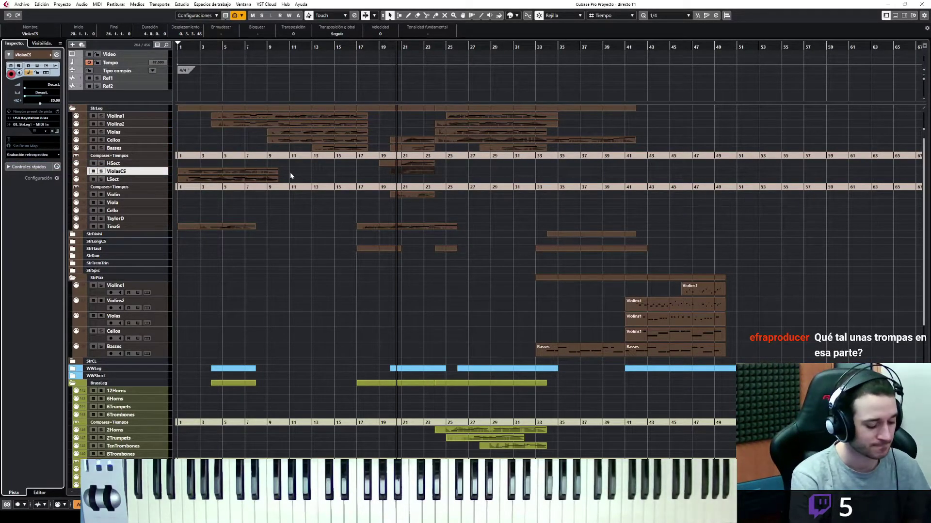
# Step: Quantize all notes of the new ViolasCS part to 1/4, trim its E3 and first B3 to one beat each, and close the editor
pyautogui.hotkey('ctrl', 'e')
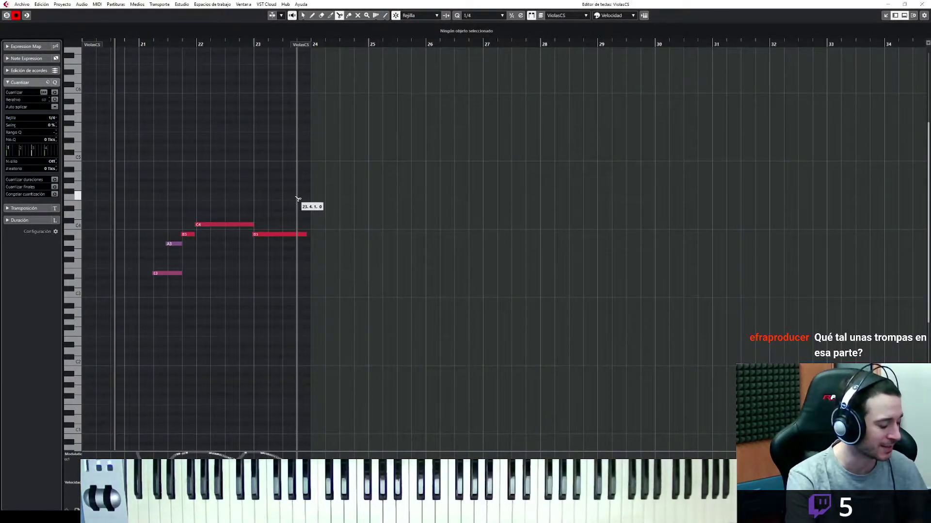
pyautogui.moveTo(314, 191); pyautogui.dragTo(169, 273)
pyautogui.press('q')
pyautogui.click(185, 284)
pyautogui.moveTo(198, 236); pyautogui.dragTo(199, 235)
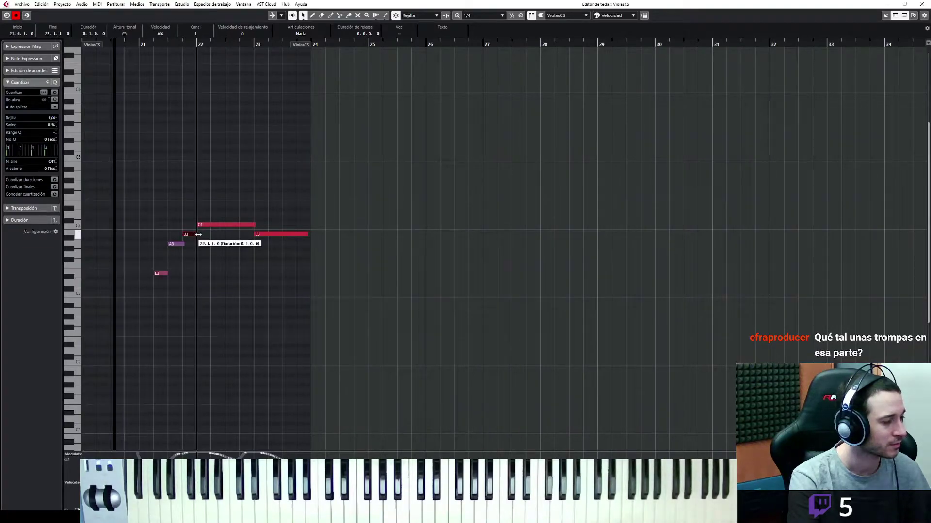
pyautogui.click(884, 16)
pyautogui.click(894, 15)
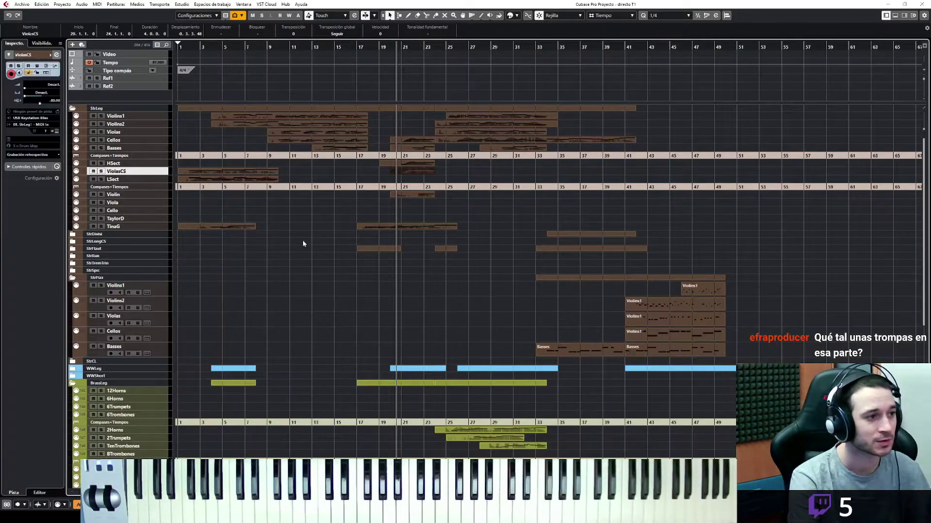
# Step: Expand the ChoirLeg folder to check which choir tracks have parts and collapse it again
pyautogui.scroll(-8, 285, 287)
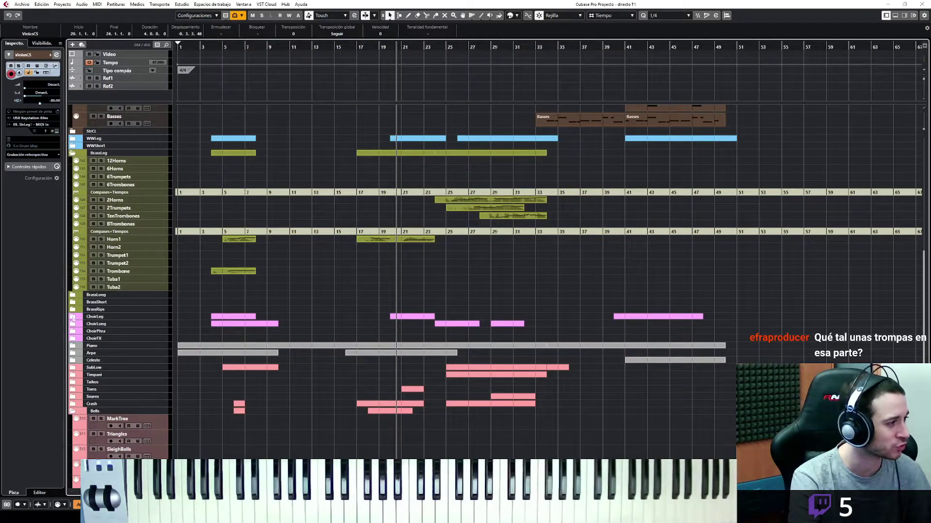
pyautogui.click(73, 317)
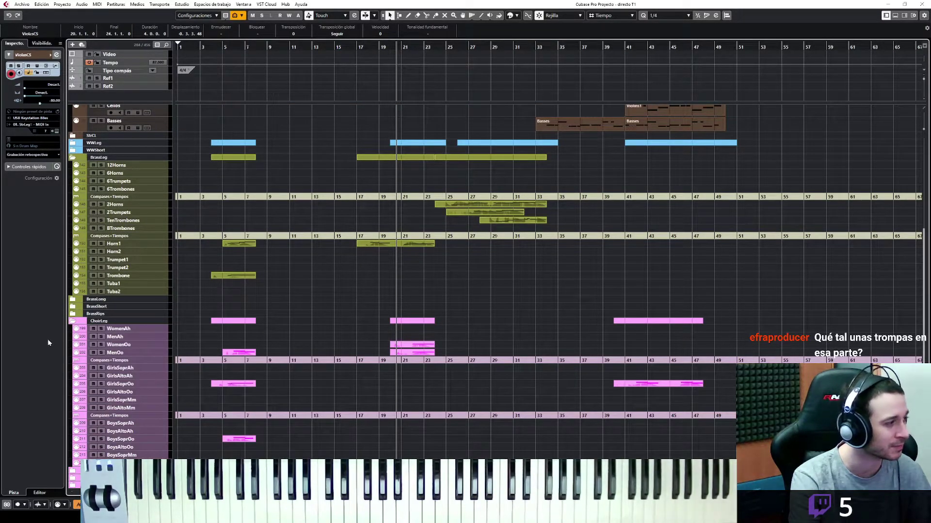
pyautogui.click(74, 321)
pyautogui.scroll(3, 425, 278)
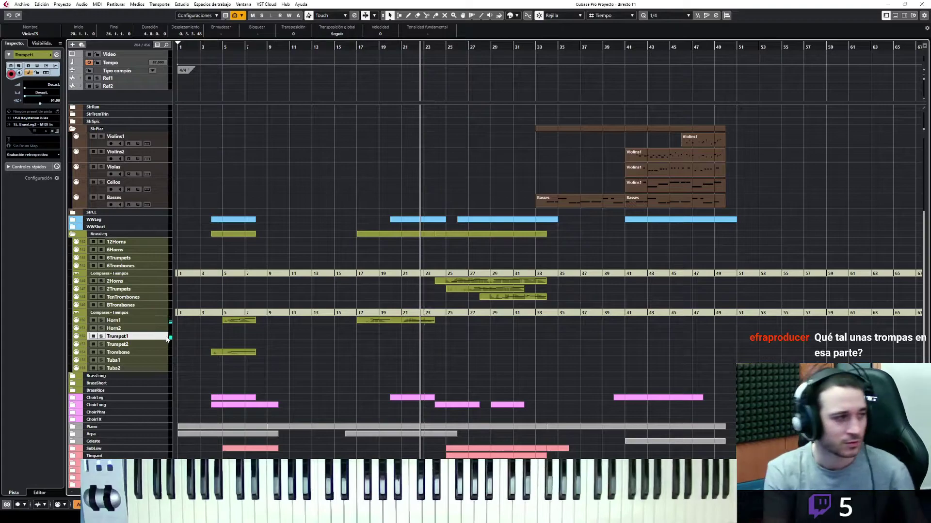
# Step: Audition 2Trumpets and TenTrombones over the playback and insert the TenTrombones performance from the retrospective recording
pyautogui.press('space')
pyautogui.click(166, 290)
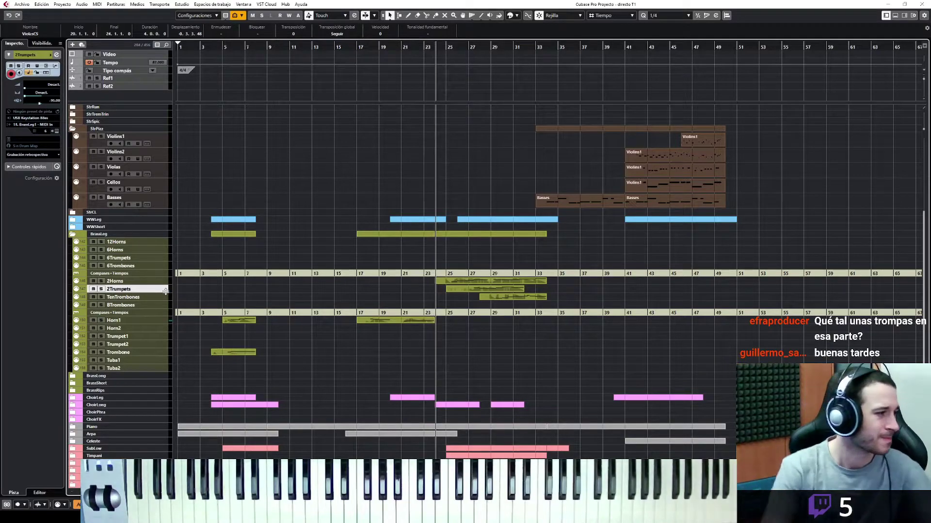
pyautogui.click(165, 299)
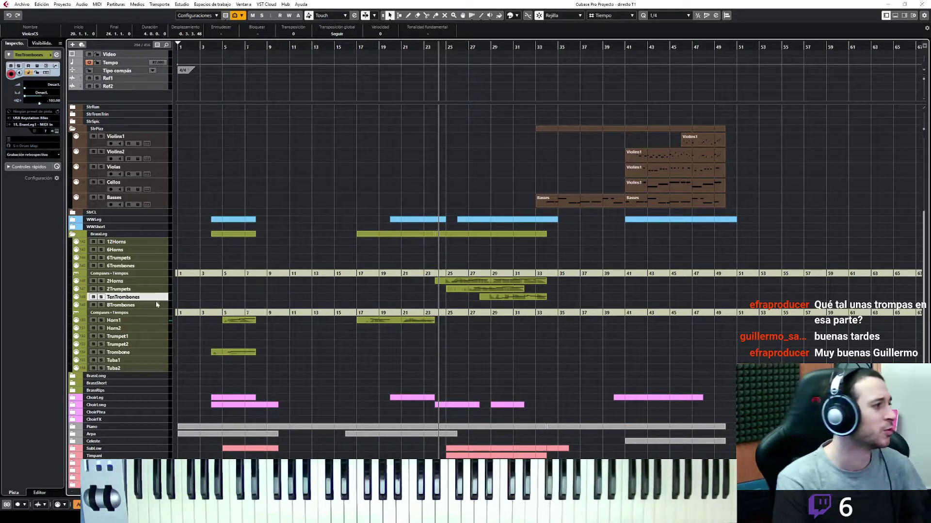
pyautogui.press('space')
pyautogui.click(32, 154)
pyautogui.click(40, 168)
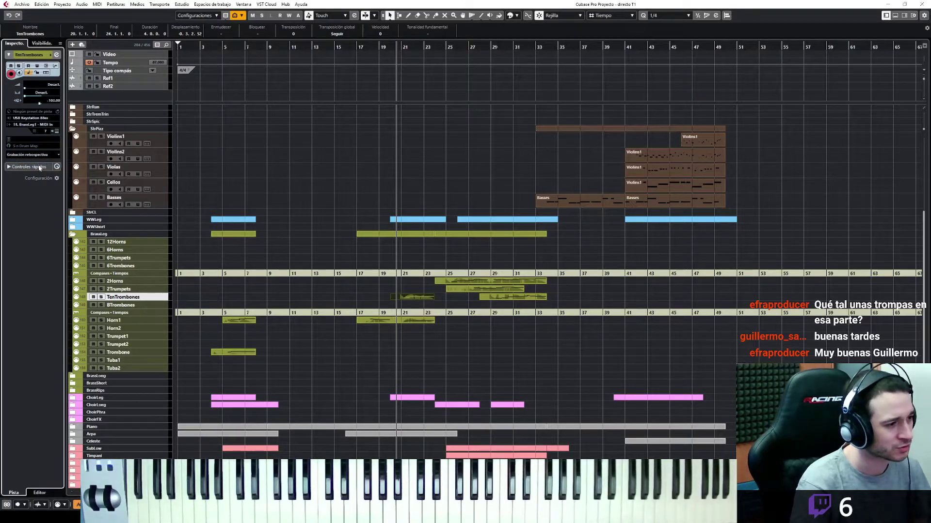
# Step: Quantize all notes of the new TenTrombones part to 1/4 and shorten its first E2 note to one beat
pyautogui.hotkey('ctrl', 'e')
pyautogui.press('1')
pyautogui.moveTo(276, 208); pyautogui.dragTo(168, 274)
pyautogui.press('q')
pyautogui.click(185, 284)
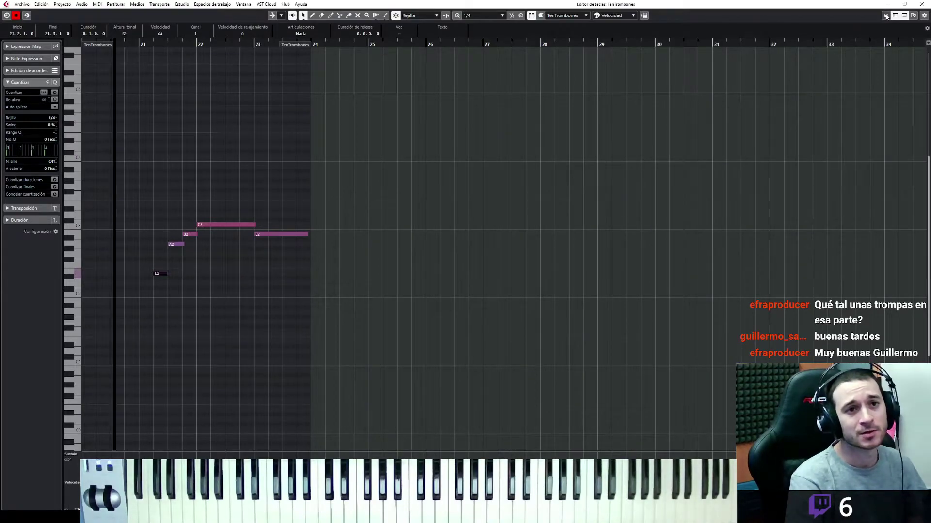
pyautogui.click(886, 15)
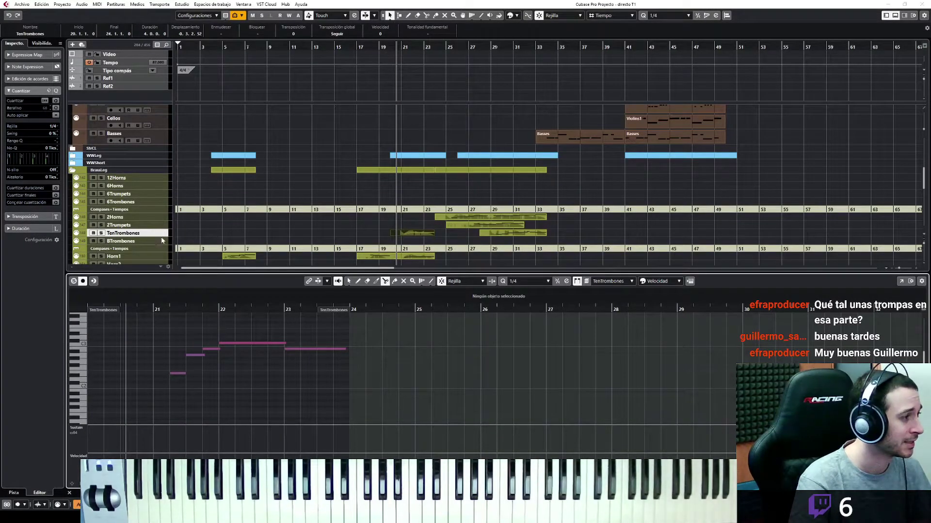
# Step: Audition the BTrombones track over the passage and insert a performance on the Tuba1 track from the retrospective recording
pyautogui.click(163, 241)
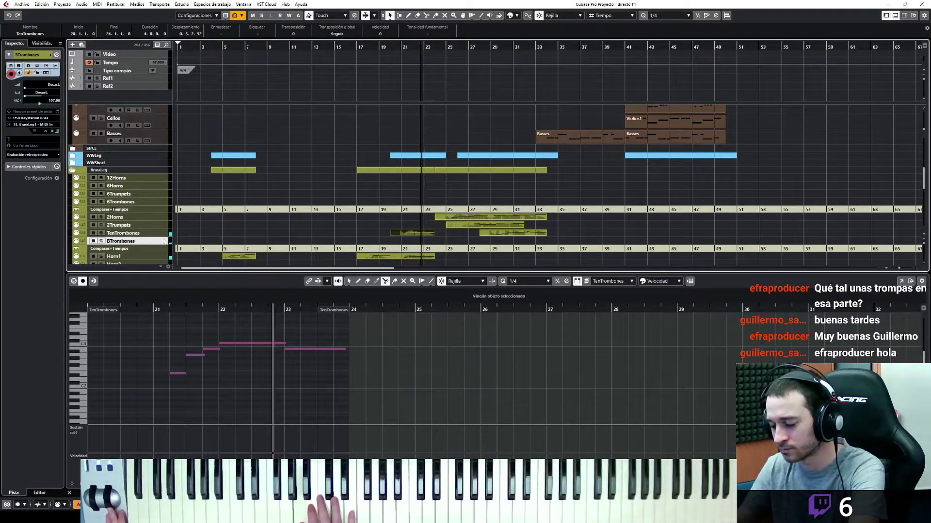
pyautogui.press('space')
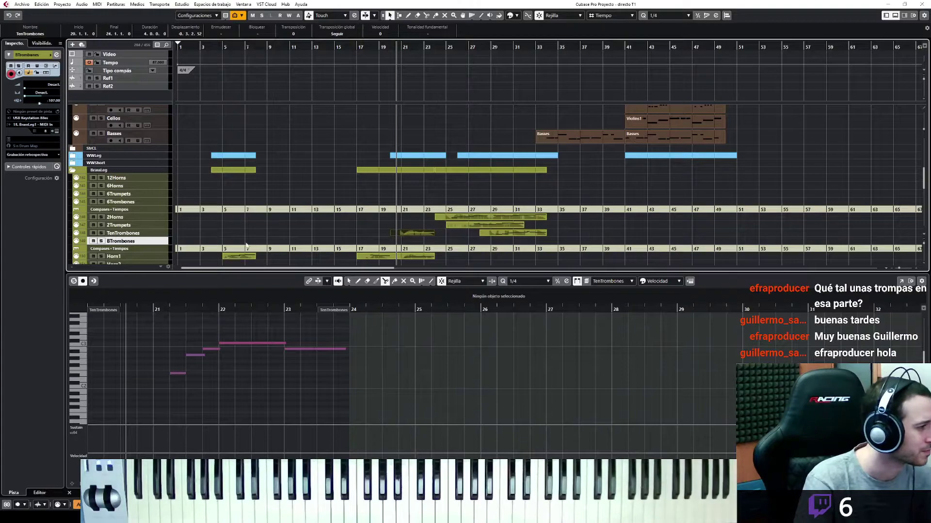
pyautogui.scroll(-3, 247, 245)
pyautogui.click(145, 233)
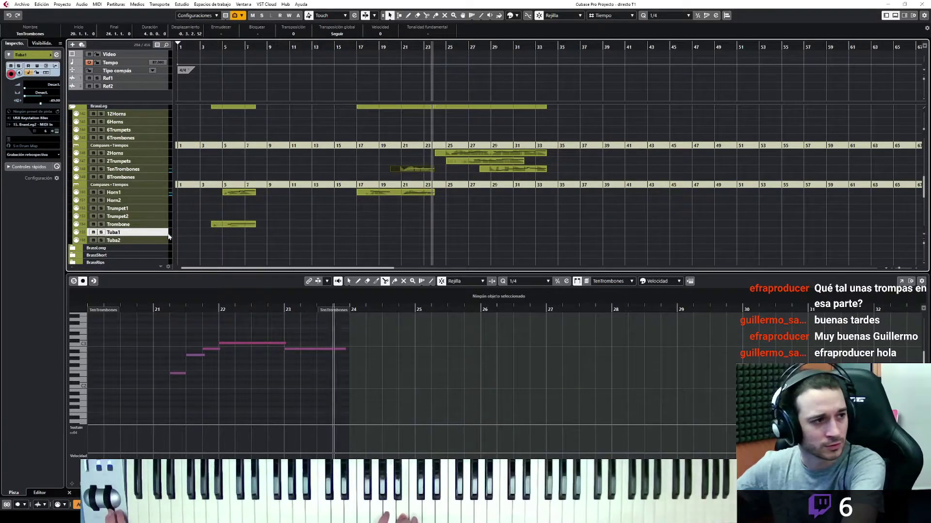
pyautogui.hotkey('ctrl', 'v')
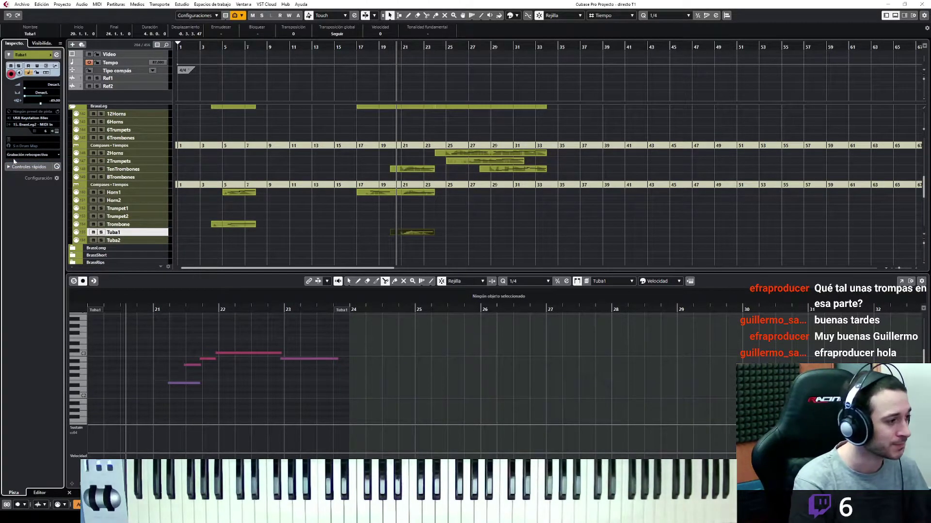
# Step: Quantize all notes of the new Tuba1 part to 1/4 and shorten its first E2 note to one beat
pyautogui.press('Return')
pyautogui.moveTo(336, 193); pyautogui.dragTo(102, 325)
pyautogui.click(180, 283)
pyautogui.moveTo(182, 283); pyautogui.dragTo(167, 283)
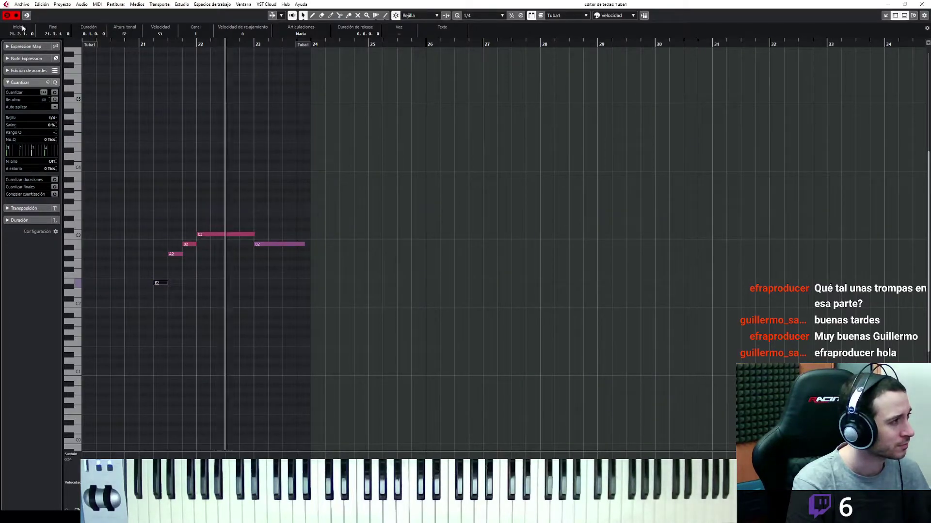
# Step: Turn off the editor solo, play the tuba part back with the full arrangement and close its key editor
pyautogui.click(7, 16)
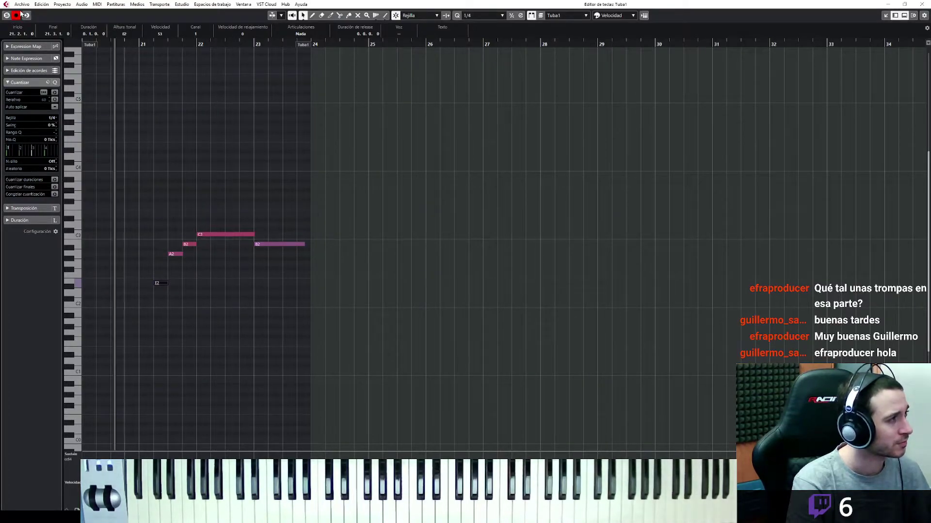
pyautogui.click(886, 16)
pyautogui.press('space')
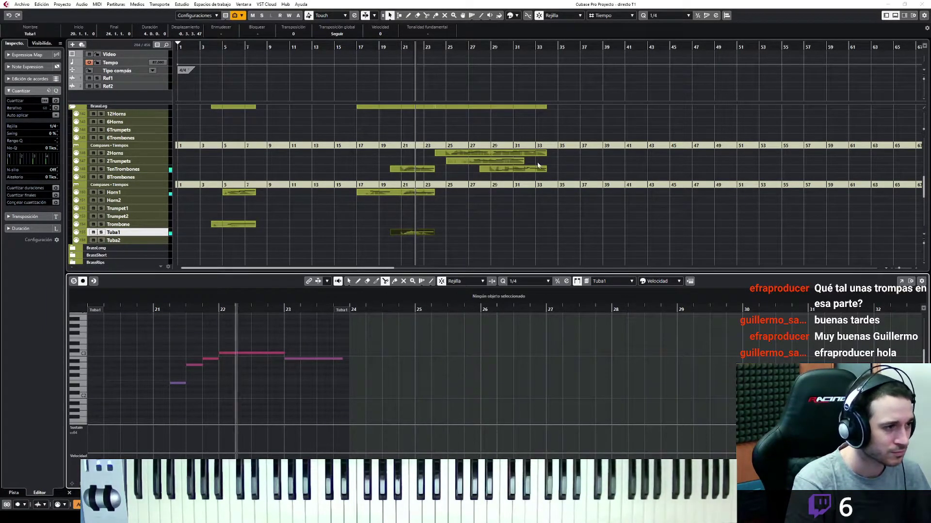
pyautogui.click(895, 18)
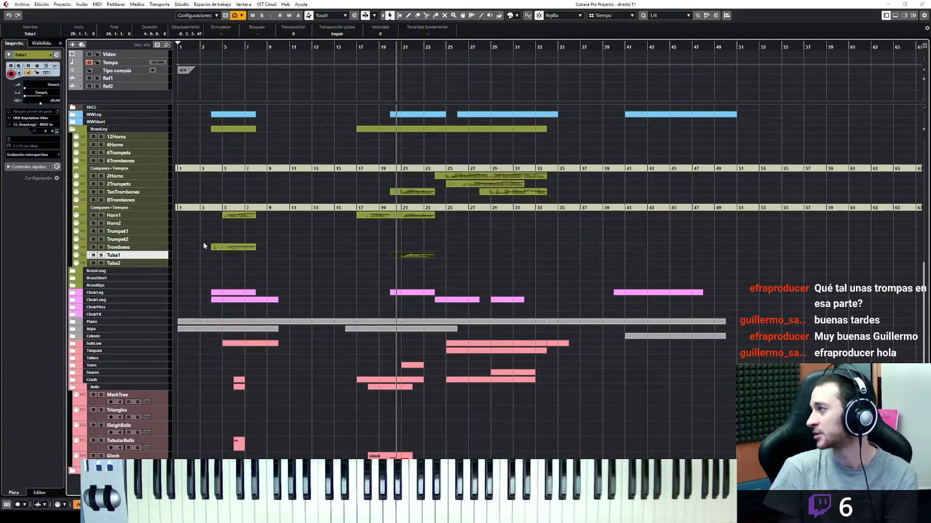
# Step: Expand the SubLow percussion folder and select its Boom track
pyautogui.scroll(1, 204, 246)
pyautogui.click(73, 375)
pyautogui.click(74, 376)
pyautogui.click(74, 376)
pyautogui.click(166, 385)
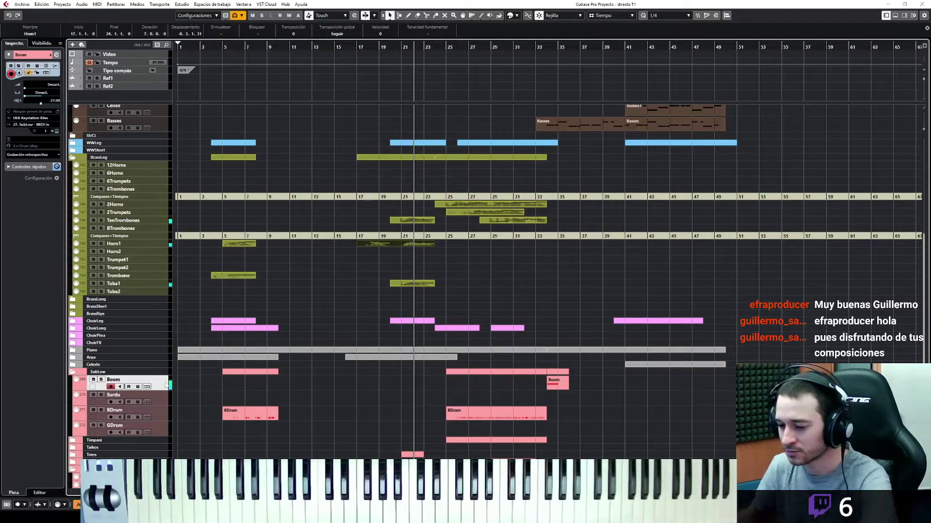
# Step: Play along with the passage from bar 20 and insert the Boom performance from the retrospective recording
pyautogui.press('space')
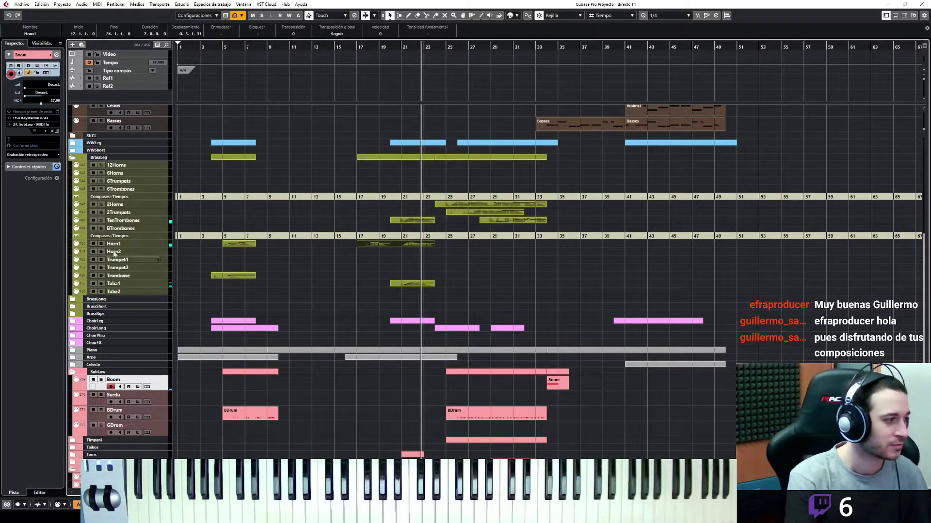
pyautogui.press('space')
pyautogui.click(27, 154)
pyautogui.click(23, 165)
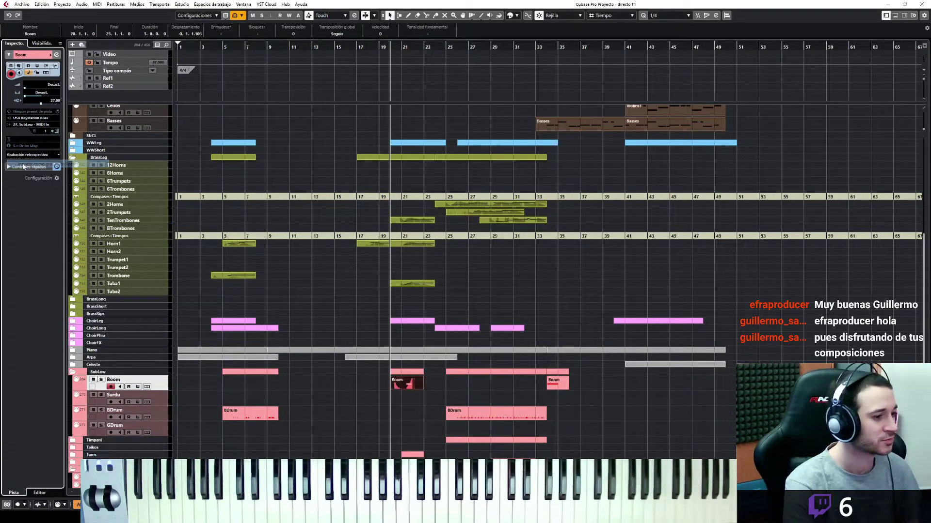
# Step: Quantize the new Boom note to 1/4 so it starts on beat 3 of bar 21, and close the key editor
pyautogui.press('Return')
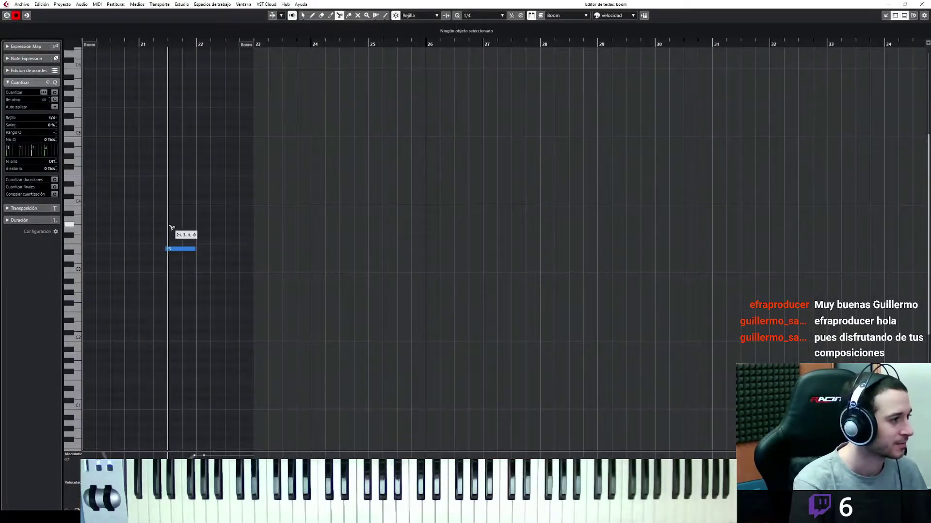
pyautogui.moveTo(183, 248); pyautogui.dragTo(187, 249)
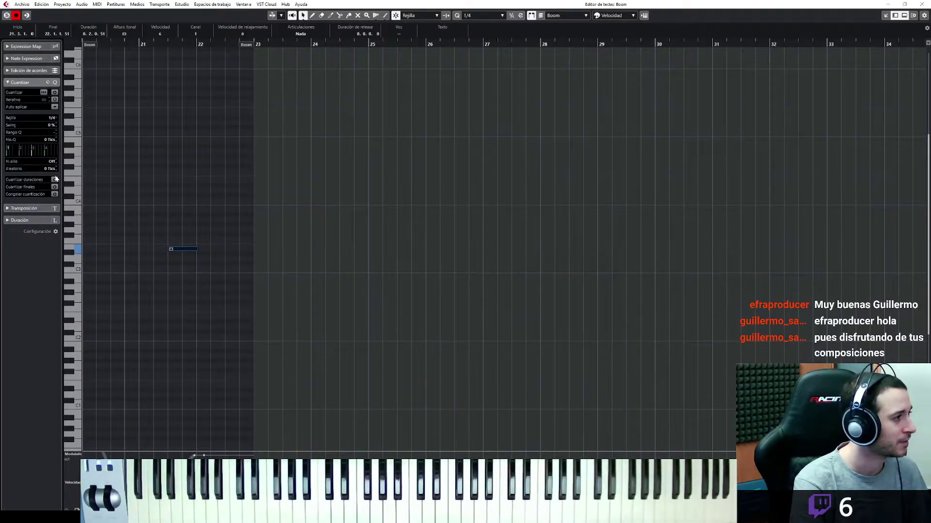
pyautogui.press('Return')
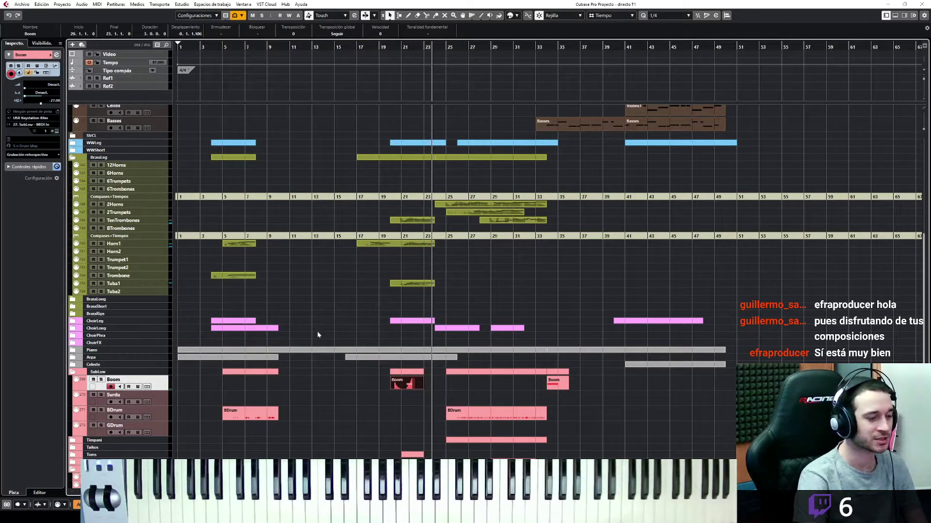
# Step: Select the solo Violin track in the StrLeg folder, play along from bar 17 and insert the performance from the retrospective recording
pyautogui.scroll(5, 409, 296)
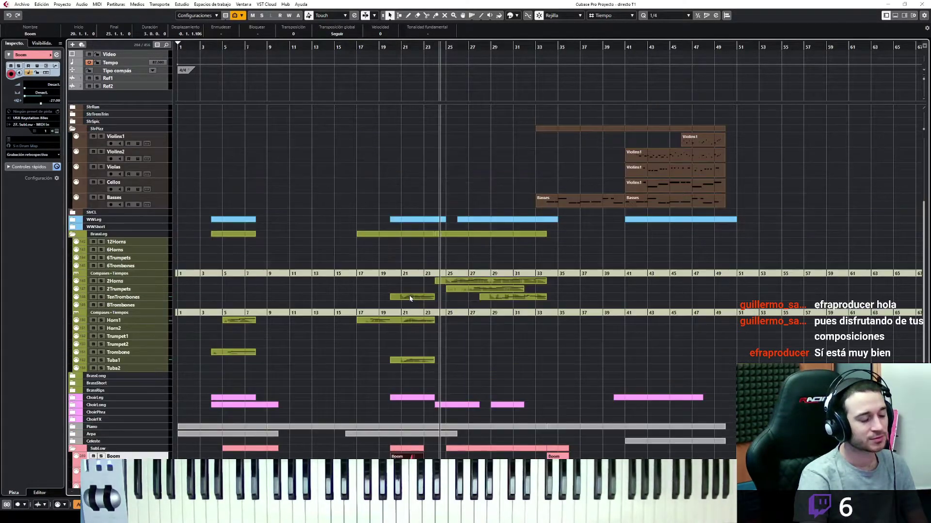
pyautogui.scroll(3, 409, 298)
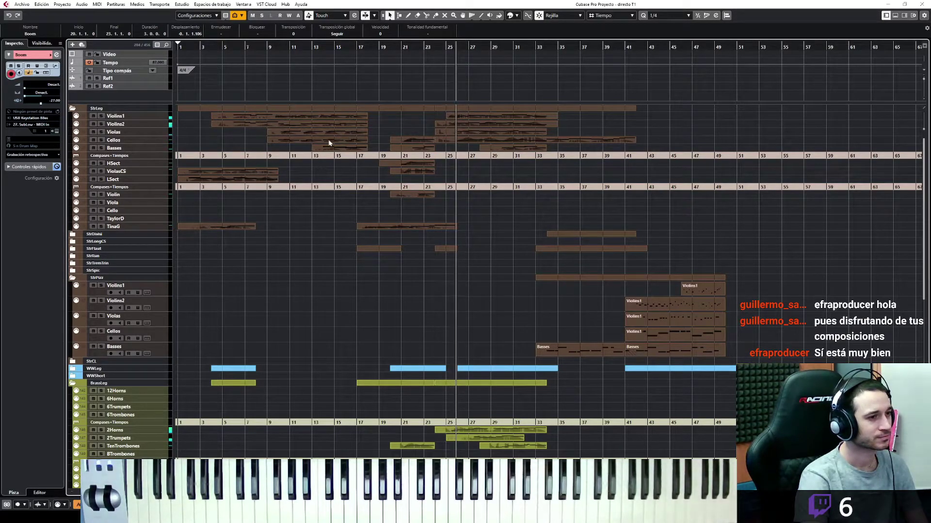
pyautogui.press('space')
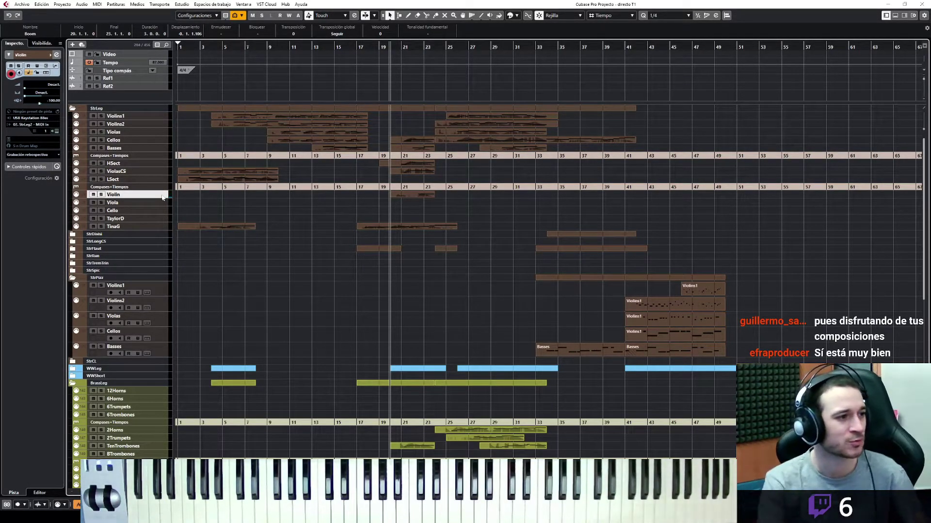
pyautogui.click(361, 46)
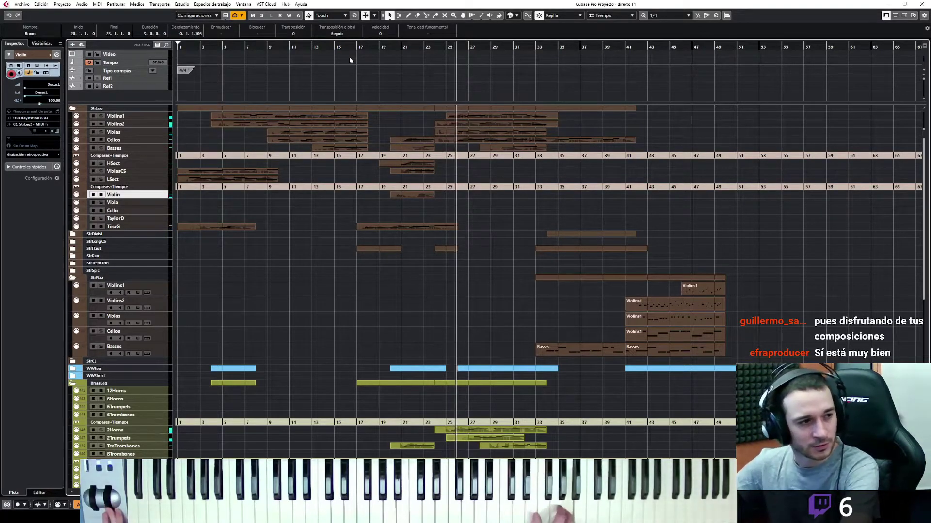
pyautogui.press('space')
pyautogui.click(43, 155)
pyautogui.click(45, 167)
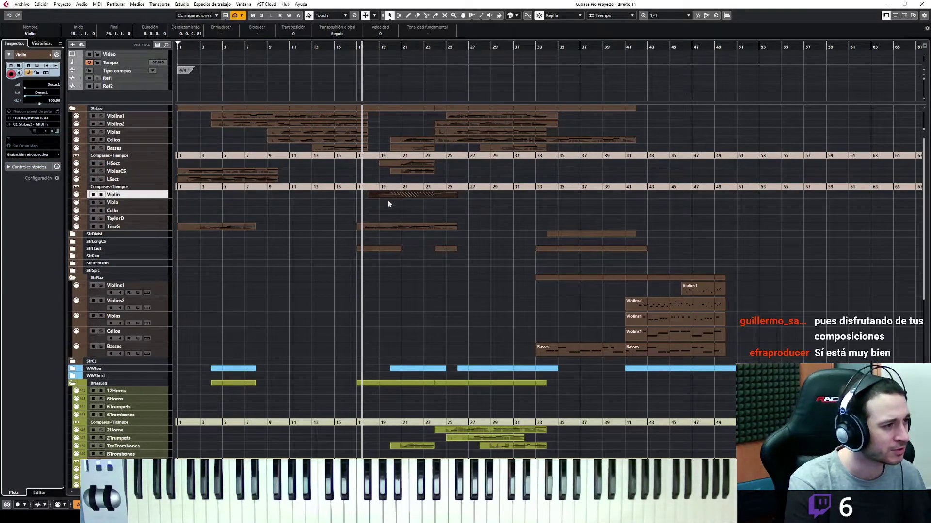
# Step: Replace the old Violin material before bar 22 with the new take, trimmed to end at bar 21 beat 2, and open it in the docked key editor
pyautogui.moveTo(385, 194); pyautogui.dragTo(422, 207)
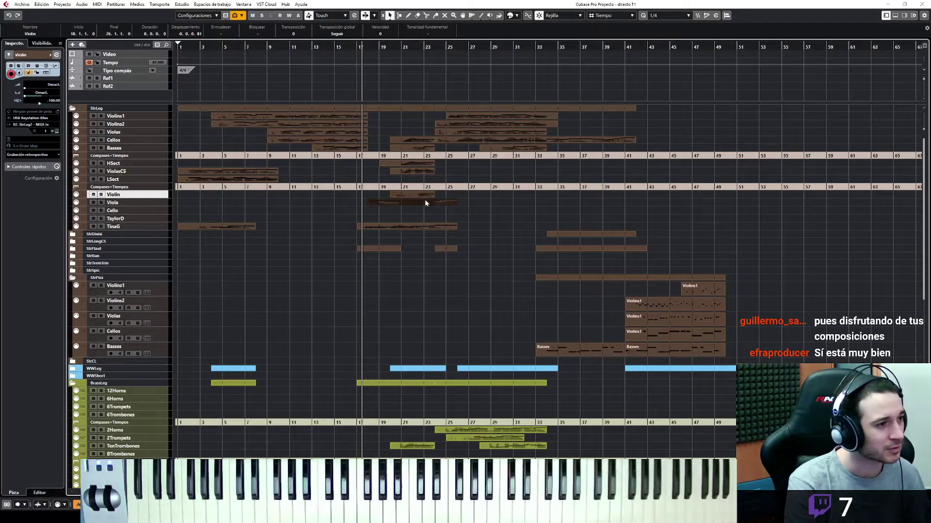
pyautogui.keyDown('alt'); pyautogui.click(422, 205); pyautogui.keyUp('alt')
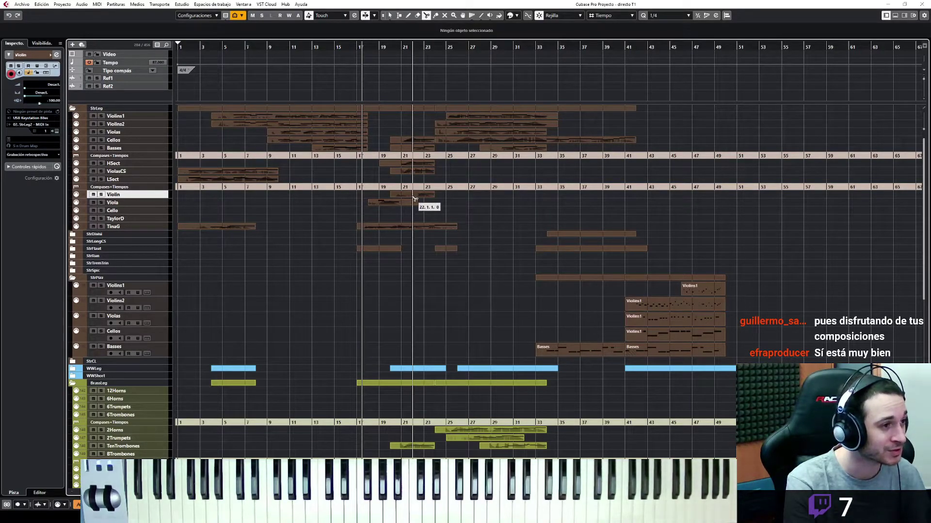
pyautogui.click(406, 195)
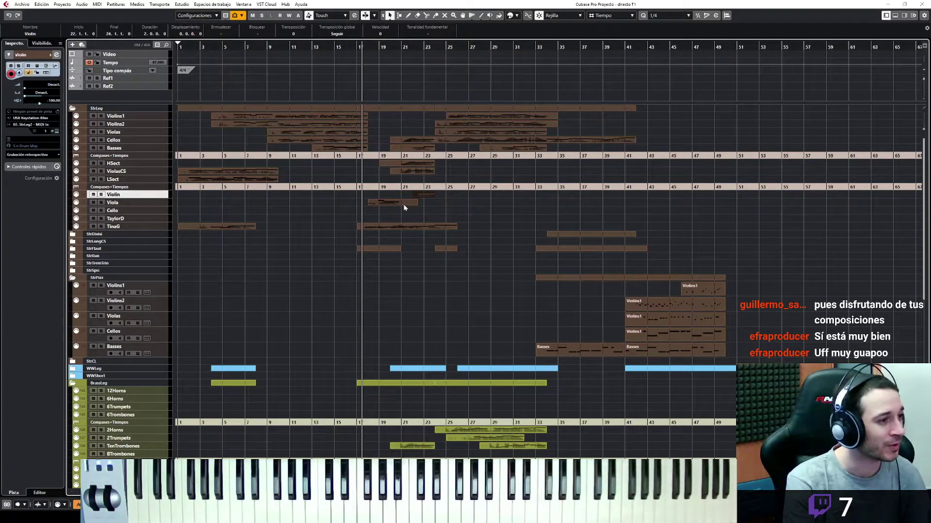
pyautogui.hotkey('ctrl', 'Right')
pyautogui.hotkey('ctrl', 'Right')
pyautogui.moveTo(402, 204); pyautogui.dragTo(396, 196)
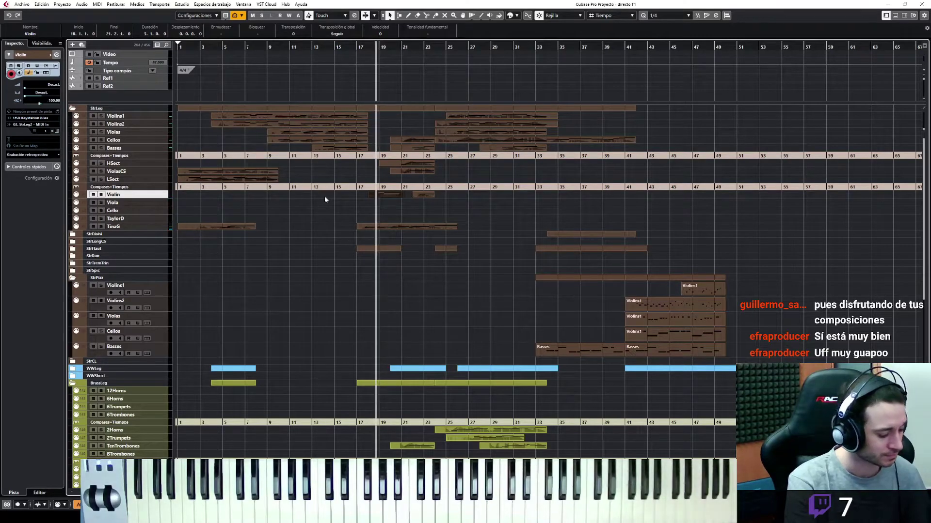
pyautogui.doubleClick(390, 195)
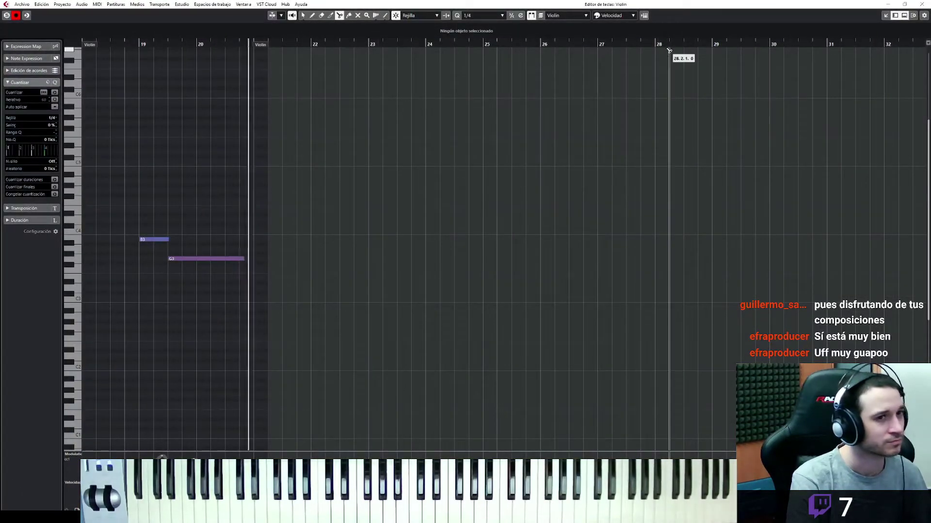
pyautogui.click(886, 15)
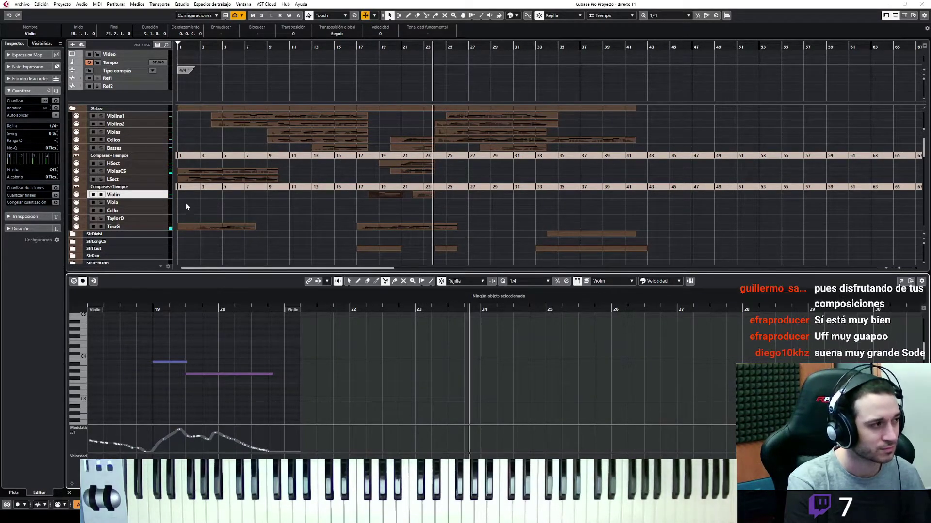
# Step: Select the solo Viola track, play along with the passage and insert the performance as a linear retrospective recording
pyautogui.click(165, 204)
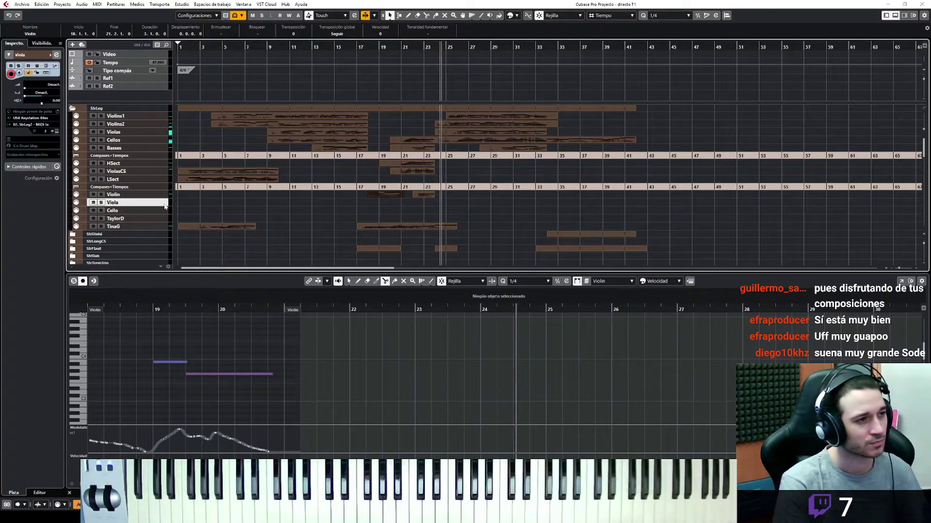
pyautogui.press('space')
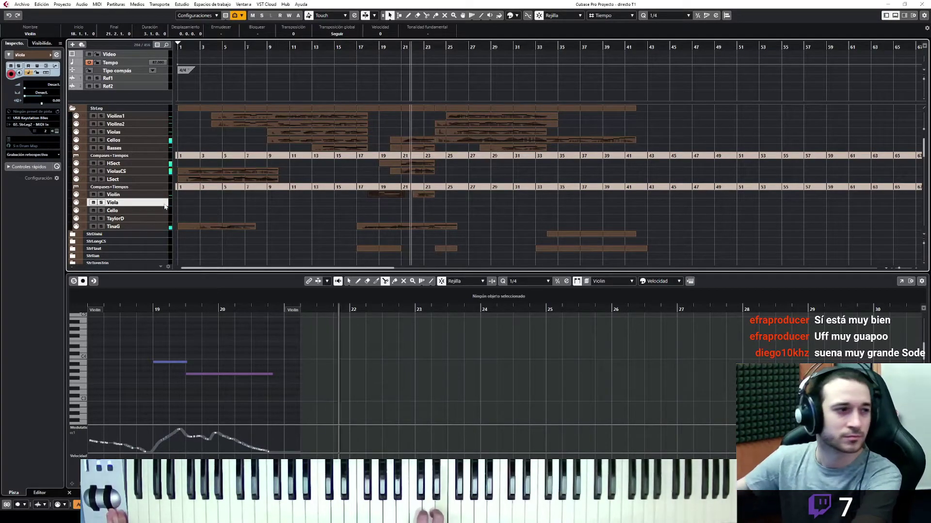
pyautogui.press('space')
pyautogui.click(58, 155)
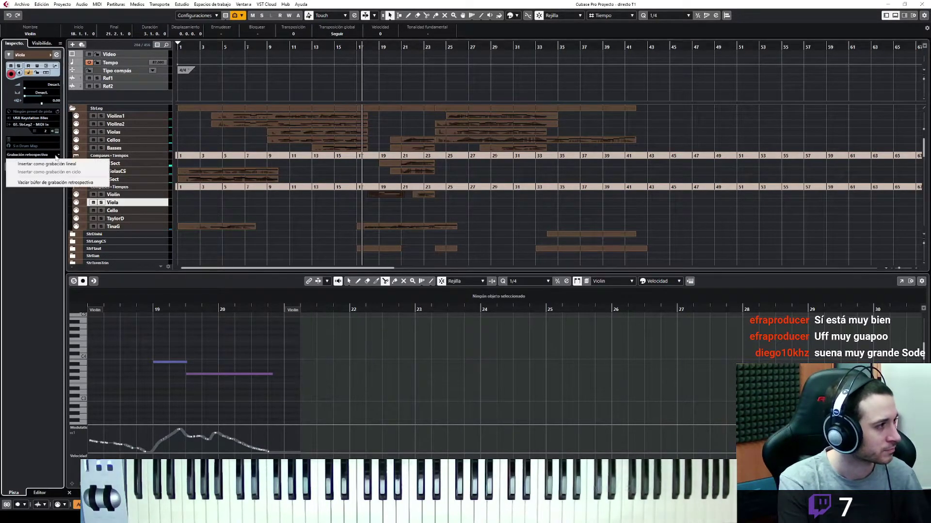
pyautogui.click(57, 163)
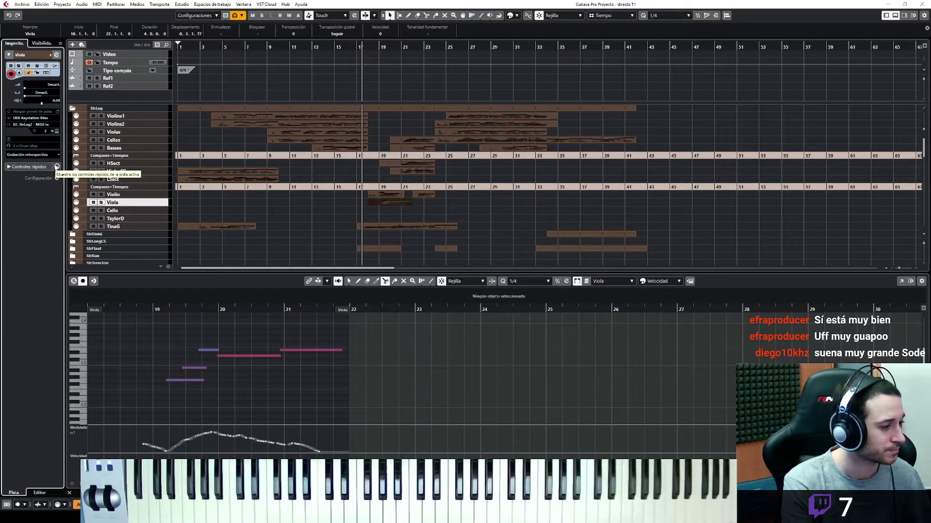
# Step: Align the new Viola notes to the 1/4 grid and shorten the overlapping ones so the phrase starts on beat 2 of bar 19
pyautogui.click(319, 341)
pyautogui.moveTo(344, 349); pyautogui.dragTo(318, 358)
pyautogui.click(202, 379)
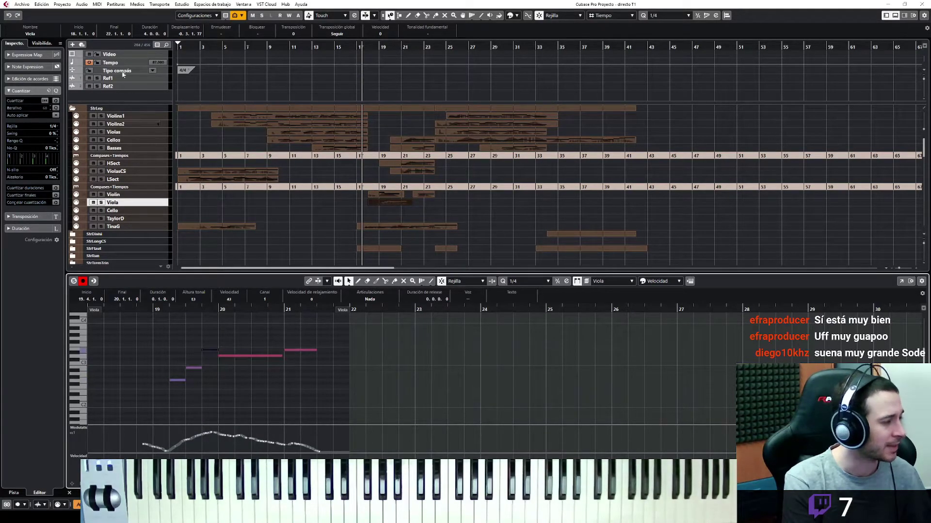
# Step: Solo the Viola track during playback and set its track delay to -120 ms
pyautogui.click(160, 203)
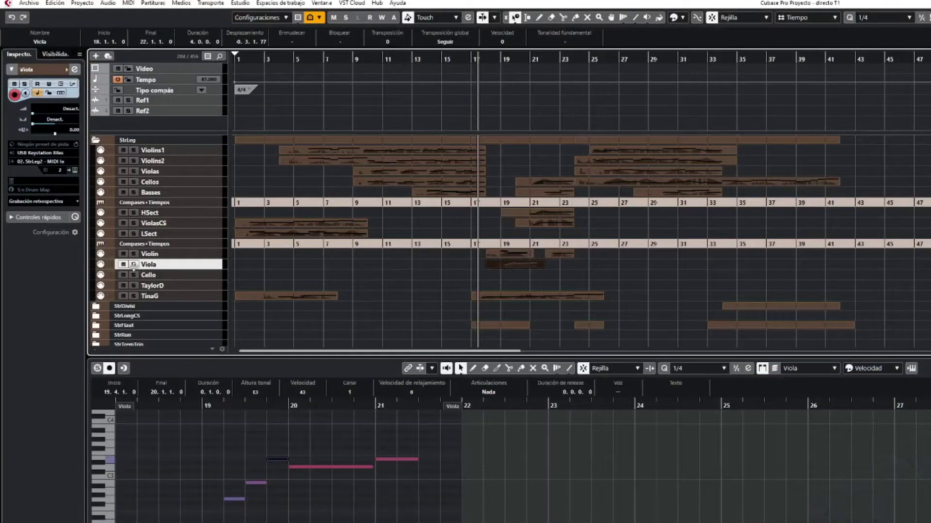
pyautogui.click(134, 266)
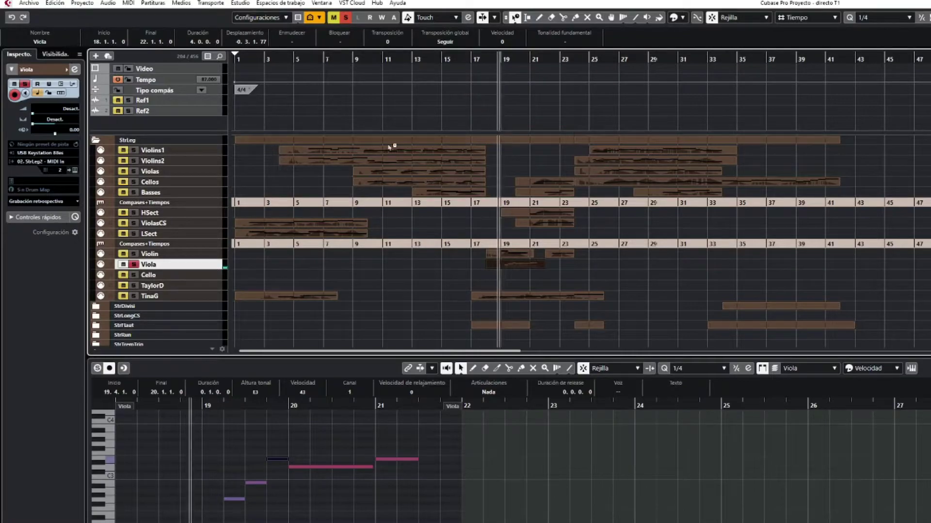
pyautogui.click(72, 129)
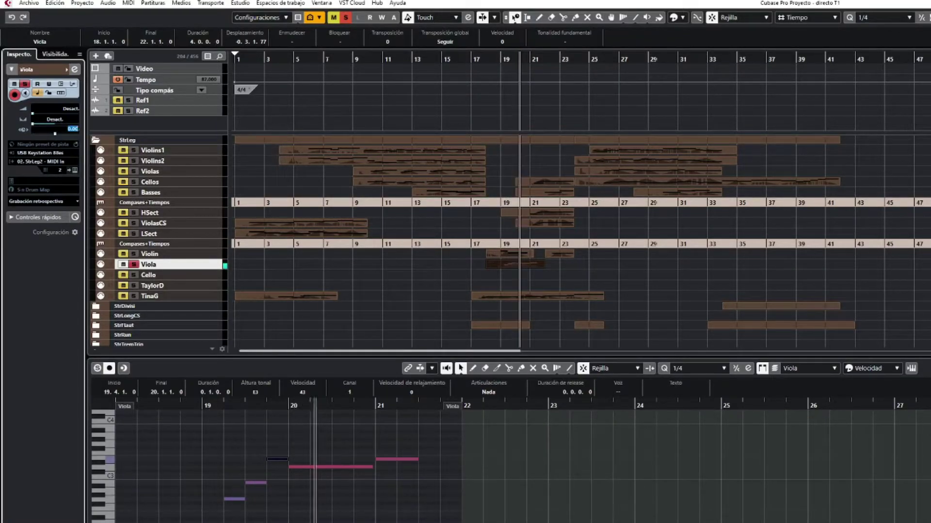
pyautogui.write('-100')
pyautogui.press('Return')
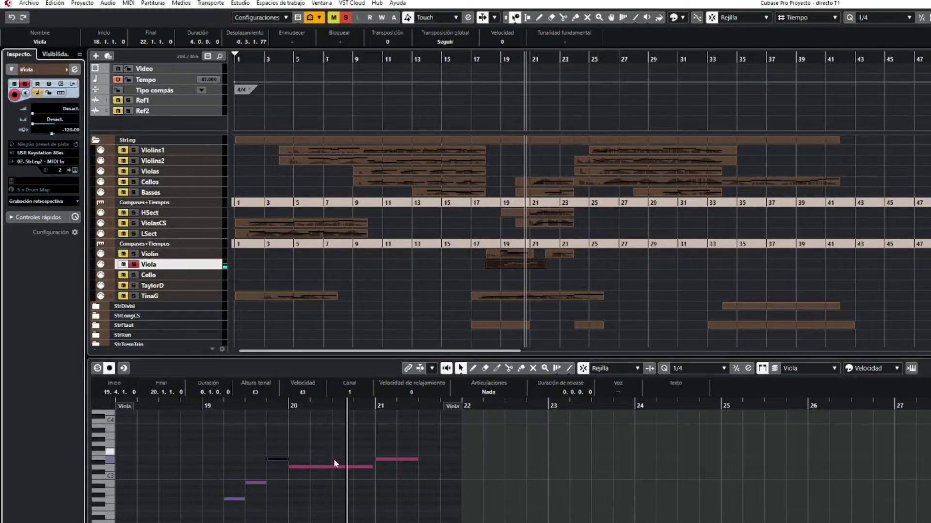
# Step: Extend the long Viola note at bar 20 to a full bar, ending at bar 21
pyautogui.click(366, 468)
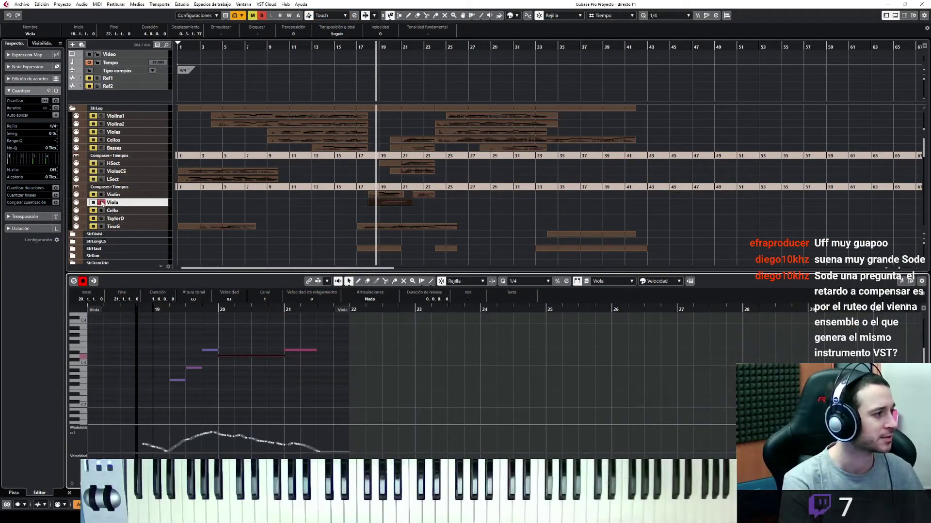
pyautogui.click(599, 203)
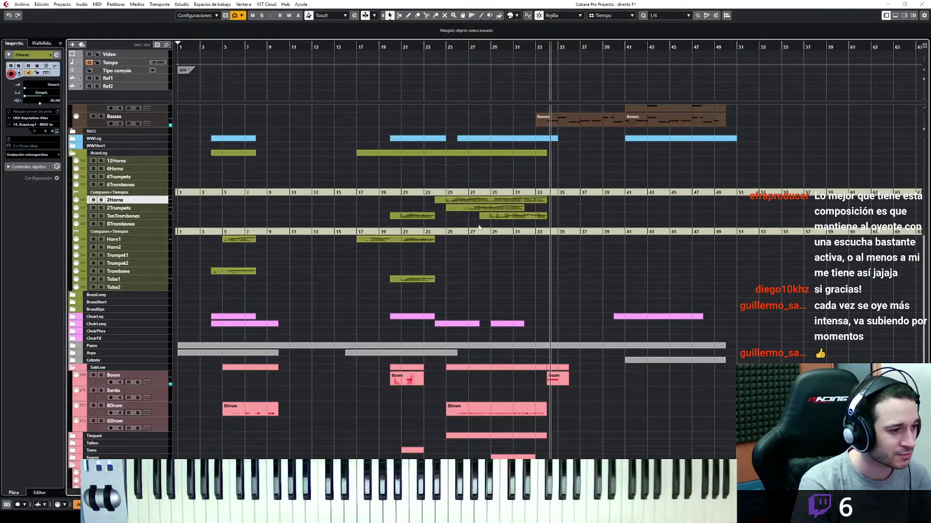
# Step: Expand the Arpa folder, select its Harp track and audition the passage around bars 32 to 34
pyautogui.click(72, 353)
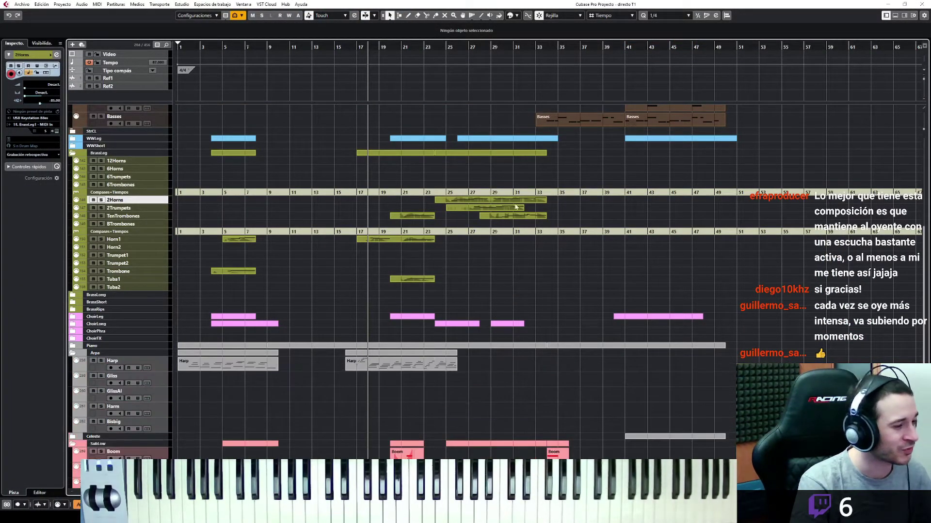
pyautogui.click(565, 53)
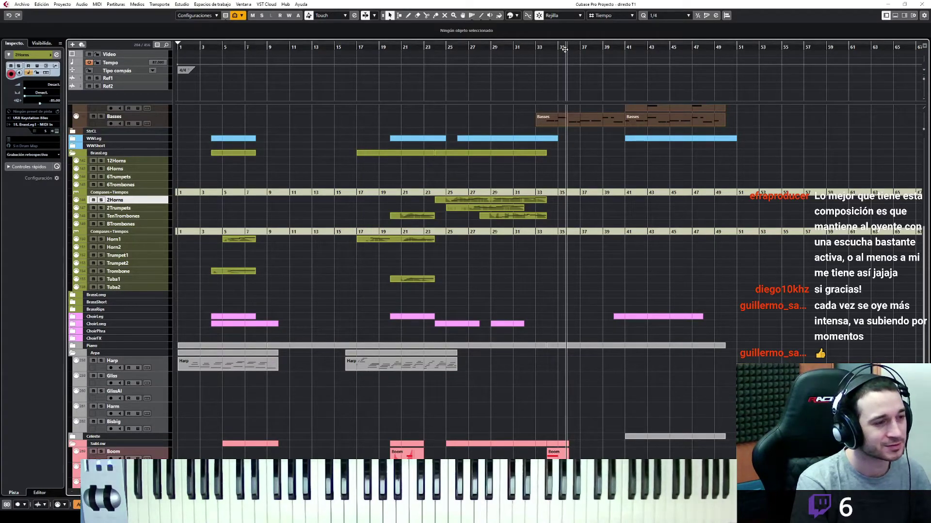
pyautogui.click(530, 46)
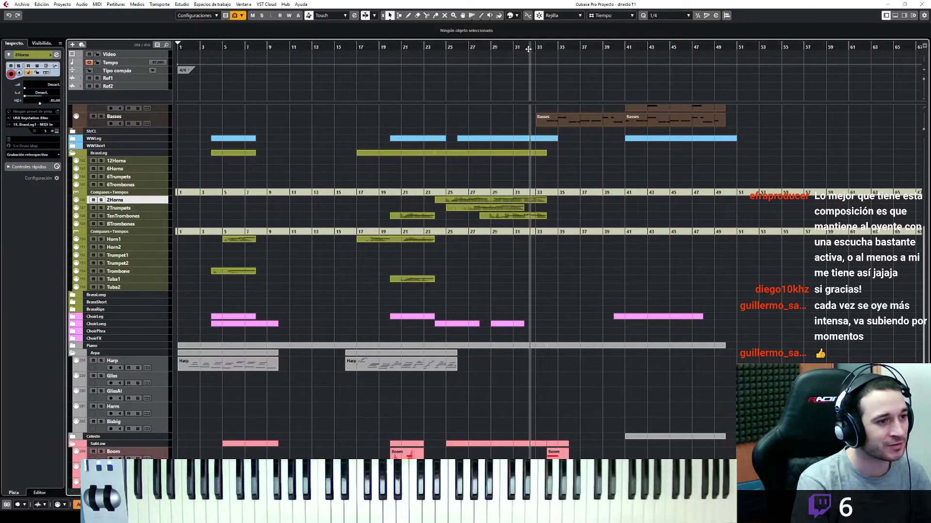
pyautogui.click(164, 368)
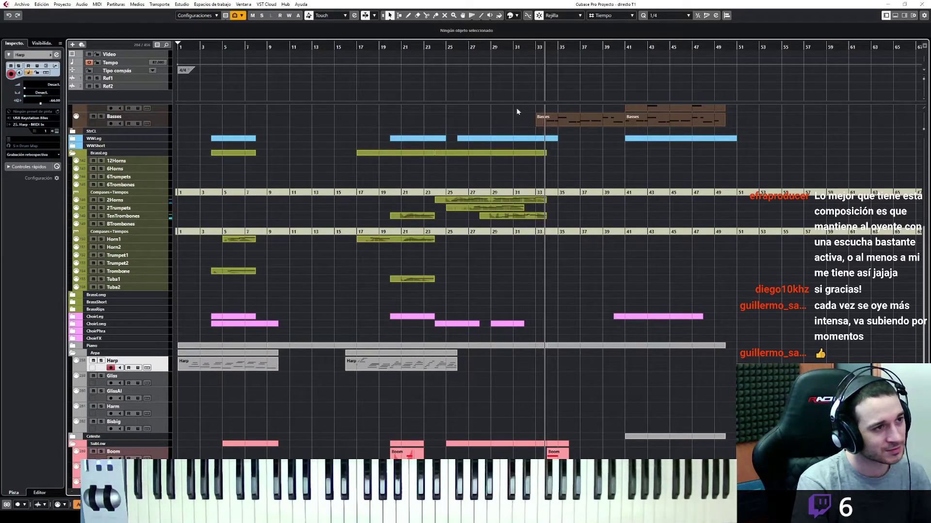
pyautogui.press('space')
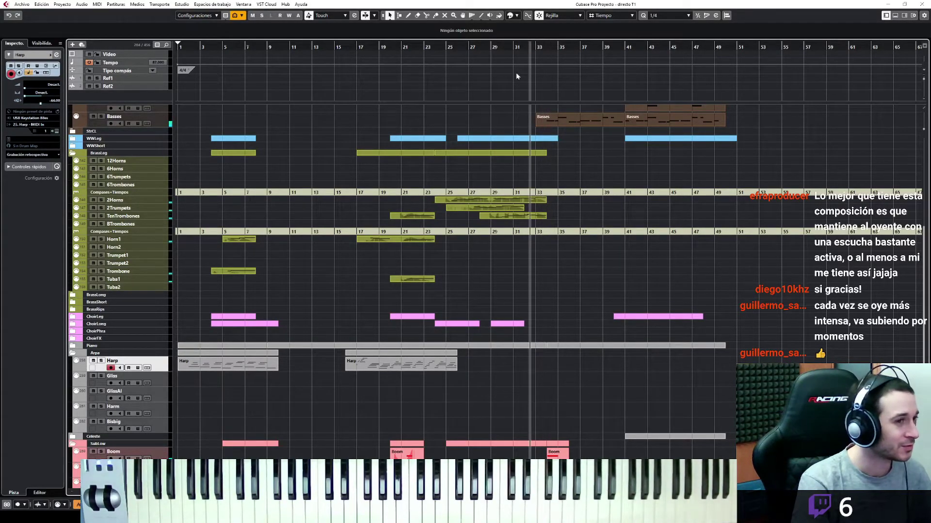
# Step: Play the harp part along from bar 31 and insert the performance as a linear retrospective recording
pyautogui.click(519, 48)
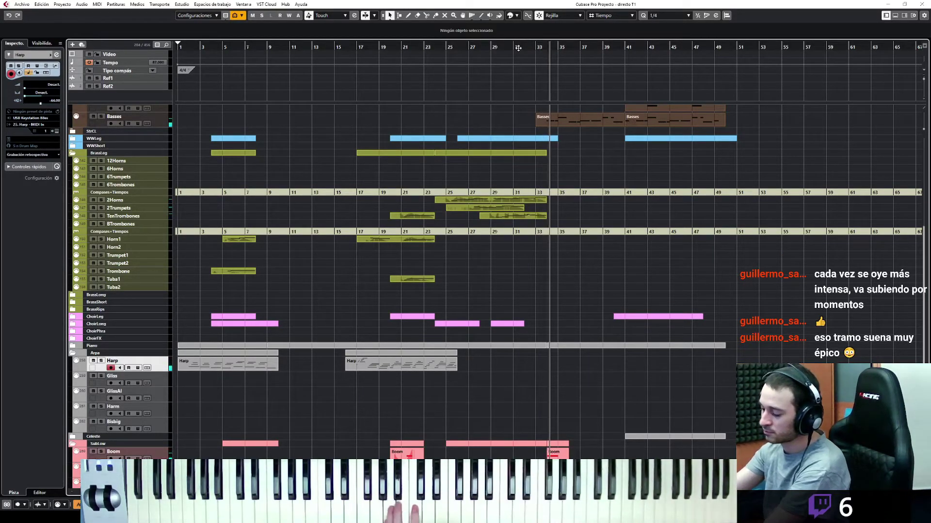
pyautogui.click(518, 47)
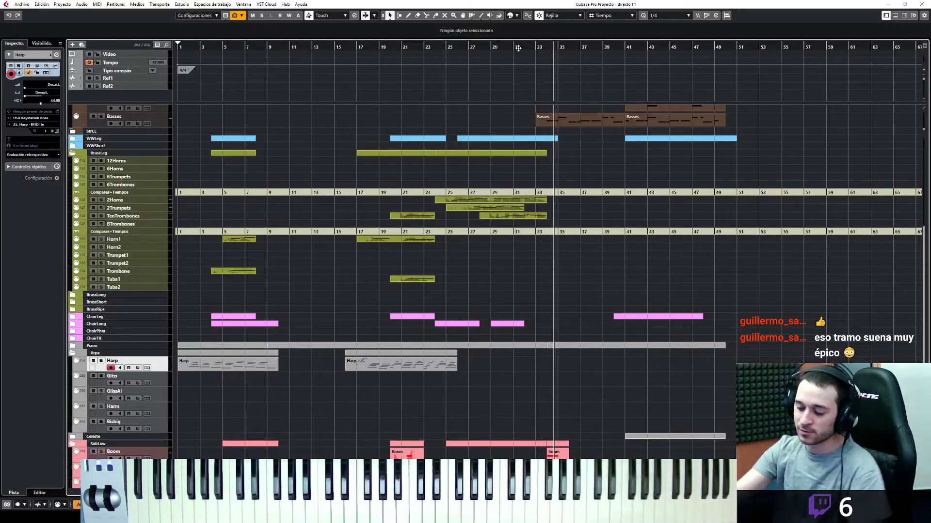
pyautogui.click(518, 47)
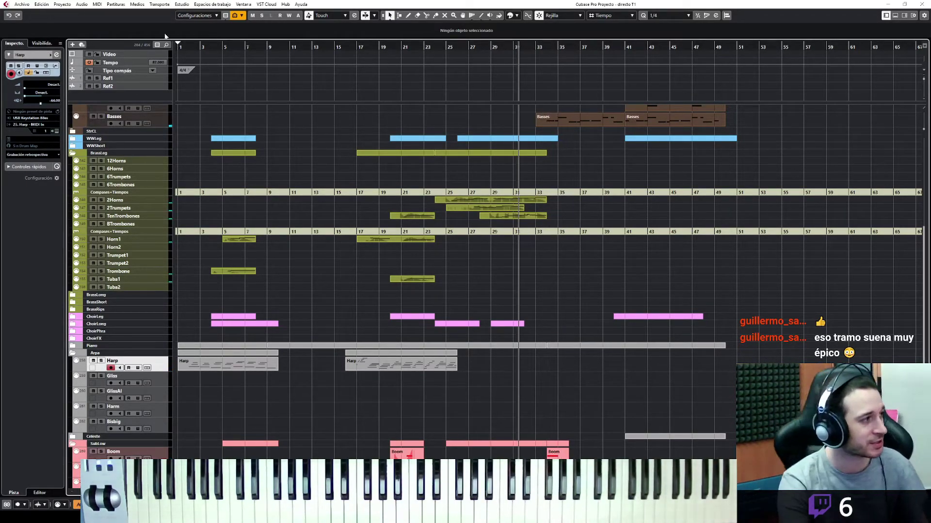
pyautogui.click(8, 156)
pyautogui.click(49, 164)
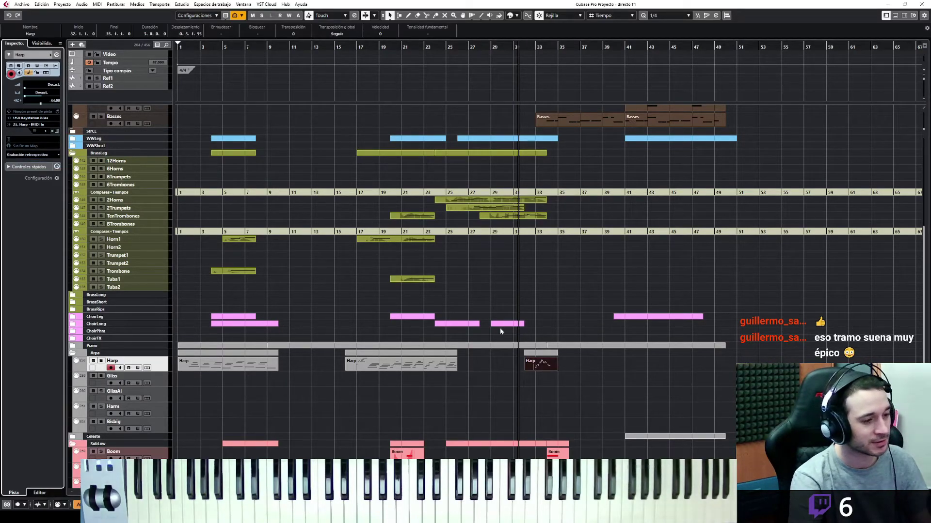
# Step: Check the new Harp part in the key editor with the CC 64 (Sustain) lane shown, and close the editor
pyautogui.hotkey('ctrl', 'e')
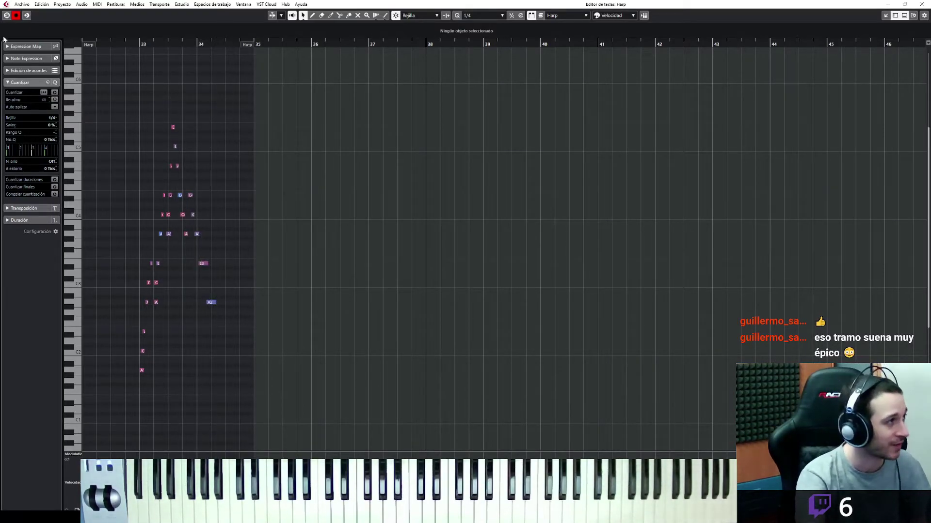
pyautogui.click(119, 43)
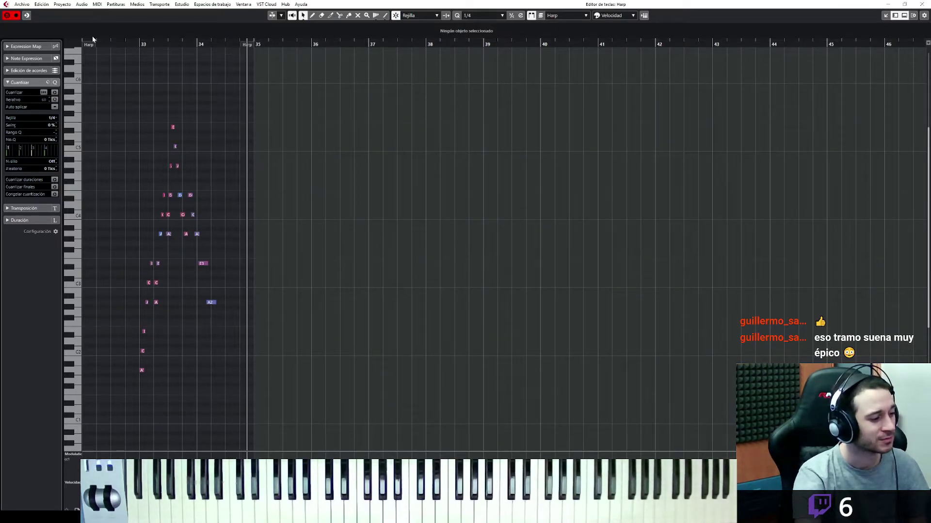
pyautogui.press('space')
pyautogui.click(79, 454)
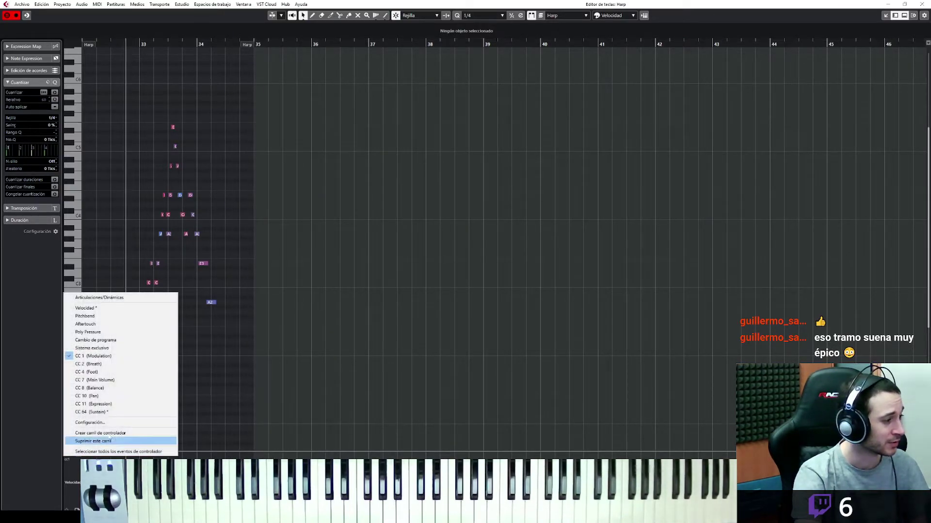
pyautogui.click(117, 413)
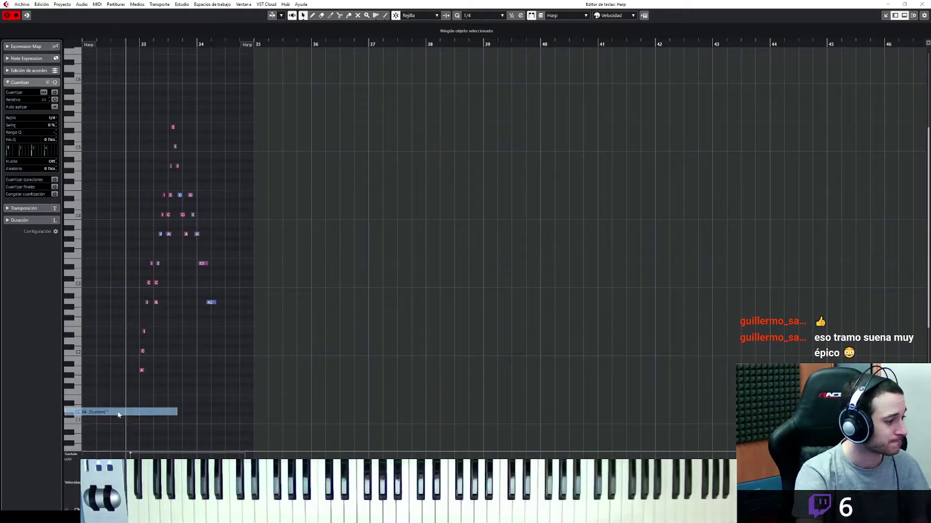
pyautogui.click(886, 18)
pyautogui.click(896, 16)
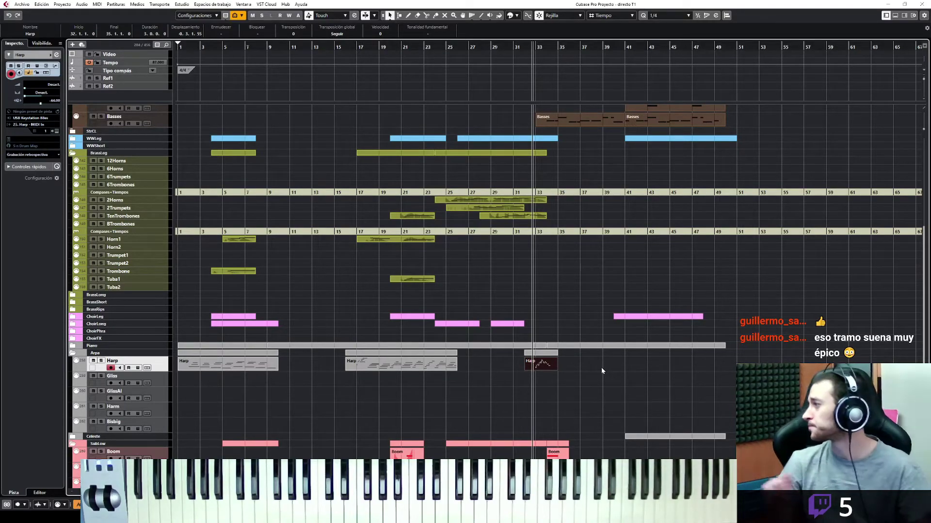
# Step: Select the Cymbal track in the Crash folder and listen to the arrangement through to its end at bar 49
pyautogui.scroll(-5, 528, 240)
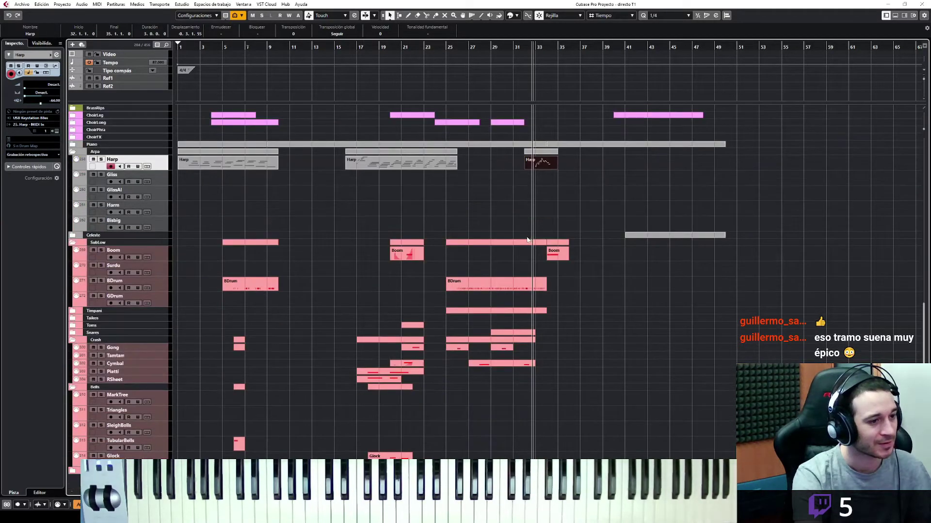
pyautogui.click(164, 365)
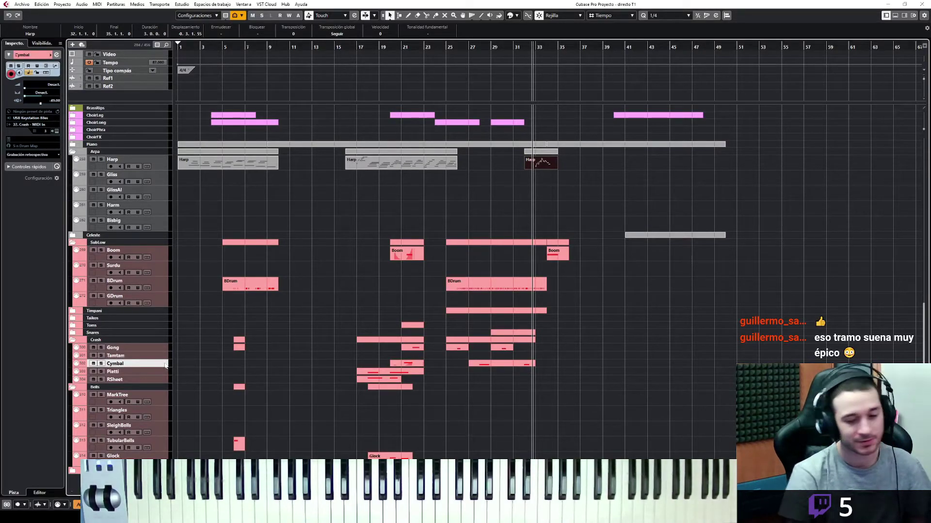
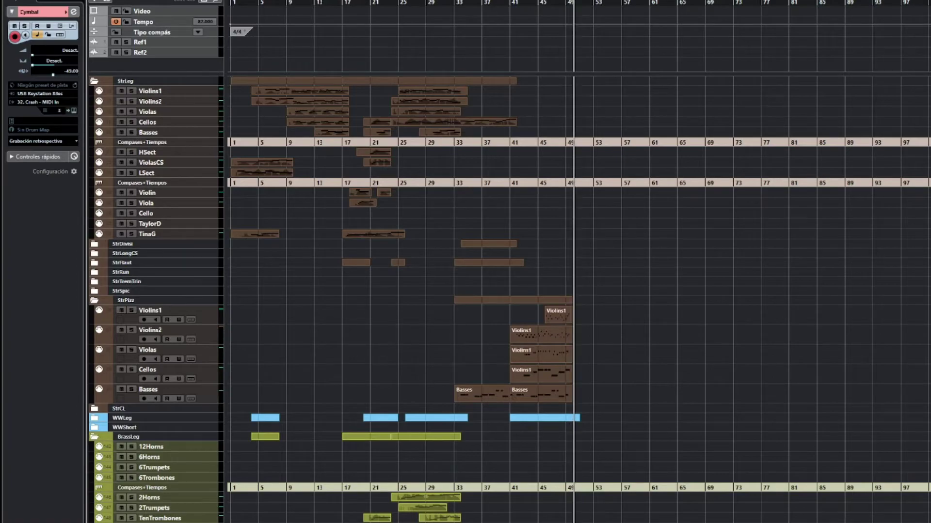
pyautogui.press('space')
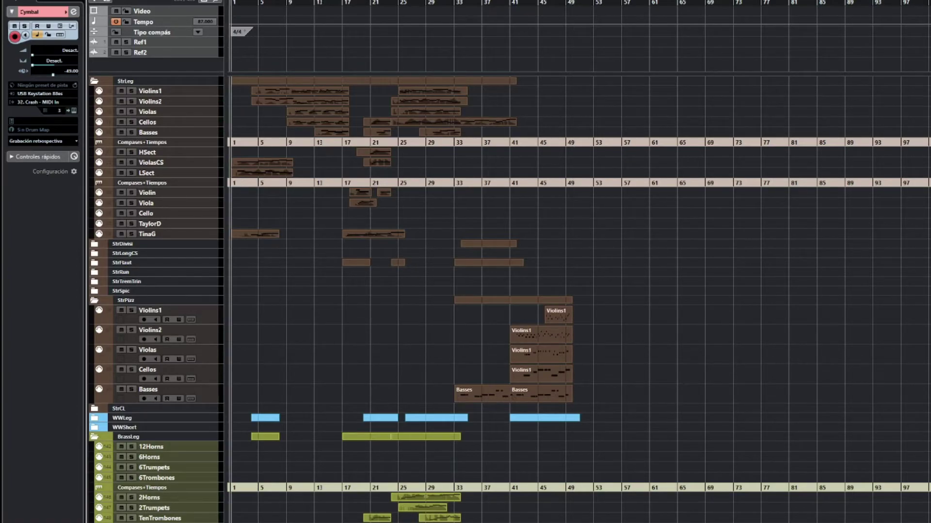